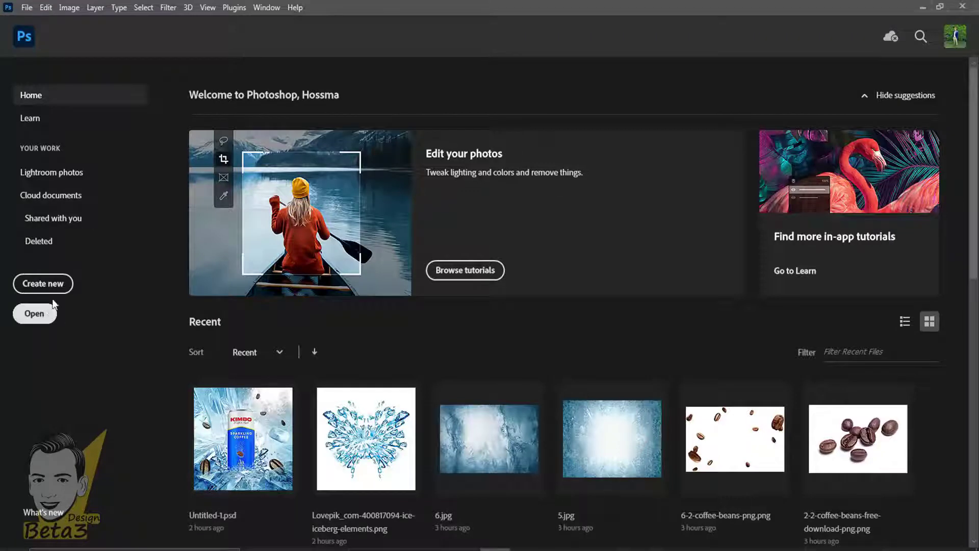
# - Create a blank white A4 document, 21 × 29.7 cm at 300 ppi, from the presets
pyautogui.click(43, 283)
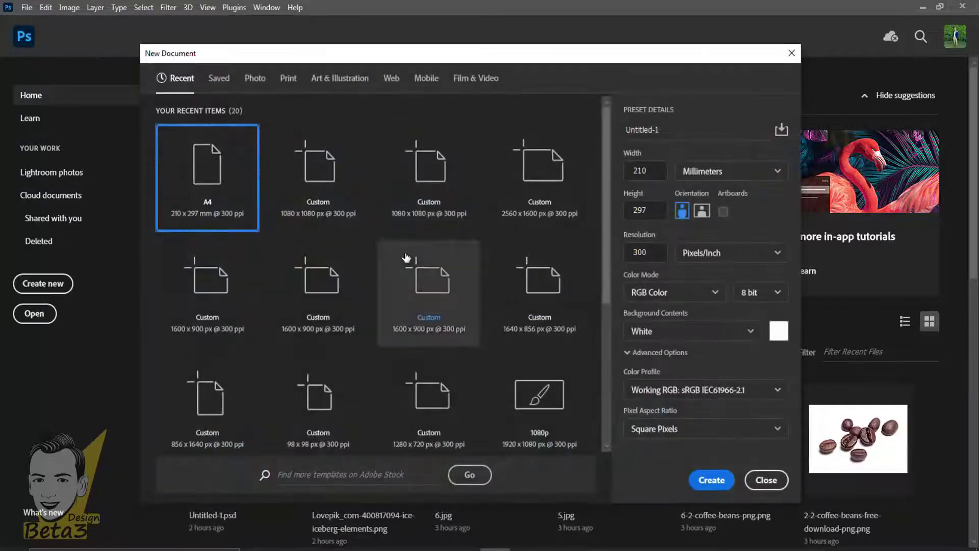
pyautogui.moveTo(492, 67); pyautogui.dragTo(523, 69)
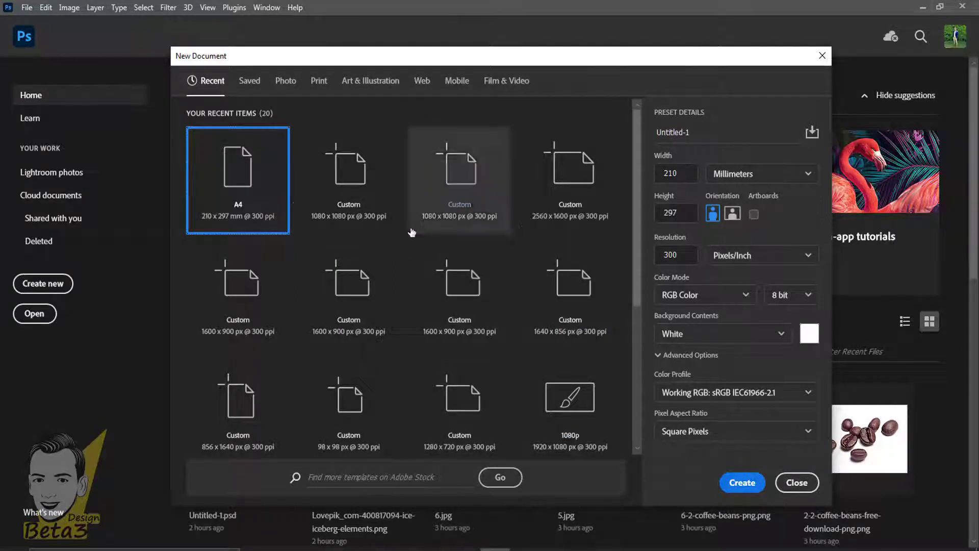
pyautogui.doubleClick(227, 182)
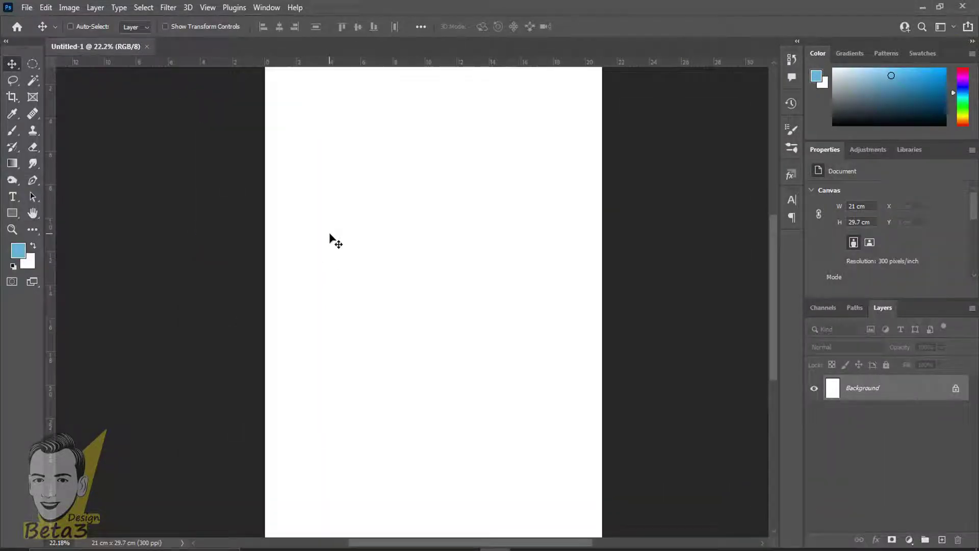
# - Try the shape tools and pan the view to frame the page's top-left area
pyautogui.scroll(-1, 329, 234)
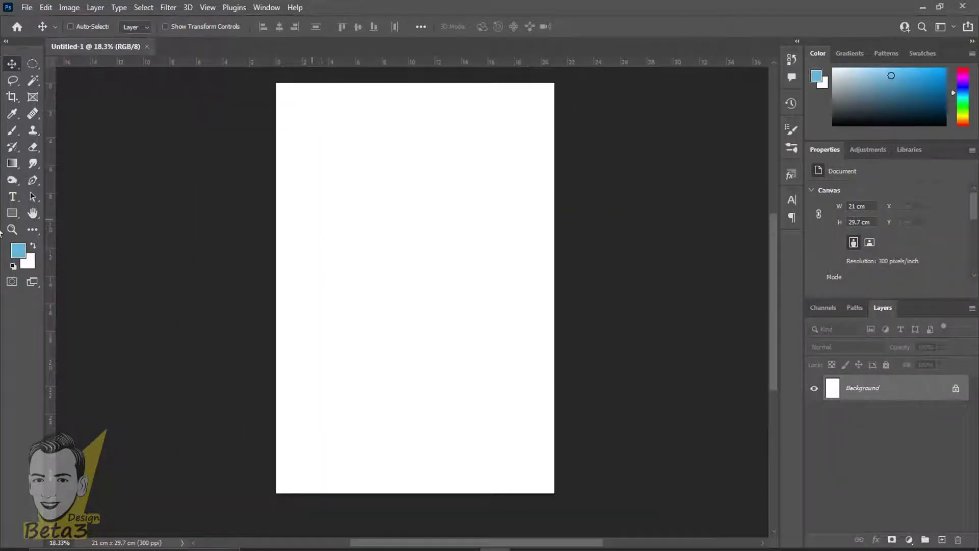
pyautogui.click(12, 212)
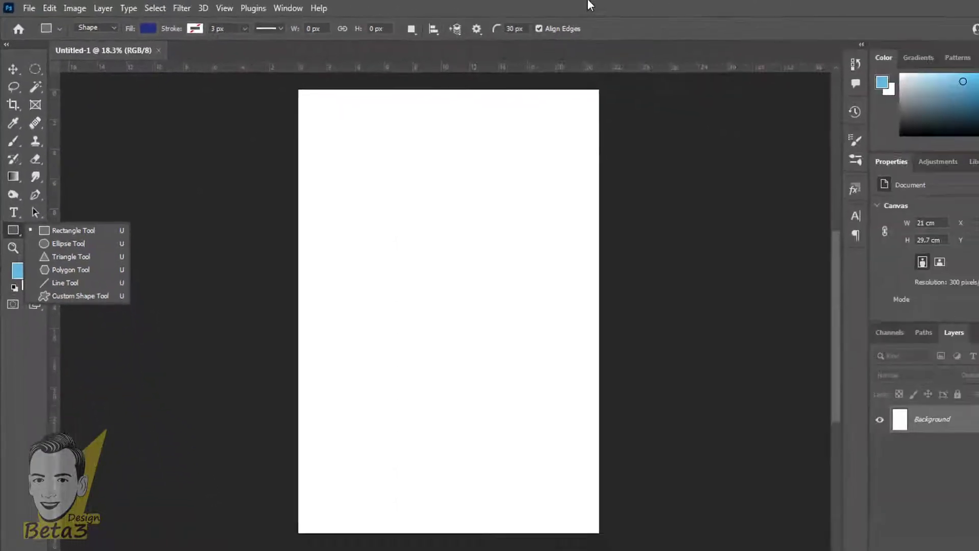
pyautogui.click(541, 7)
pyautogui.scroll(1, 471, 189)
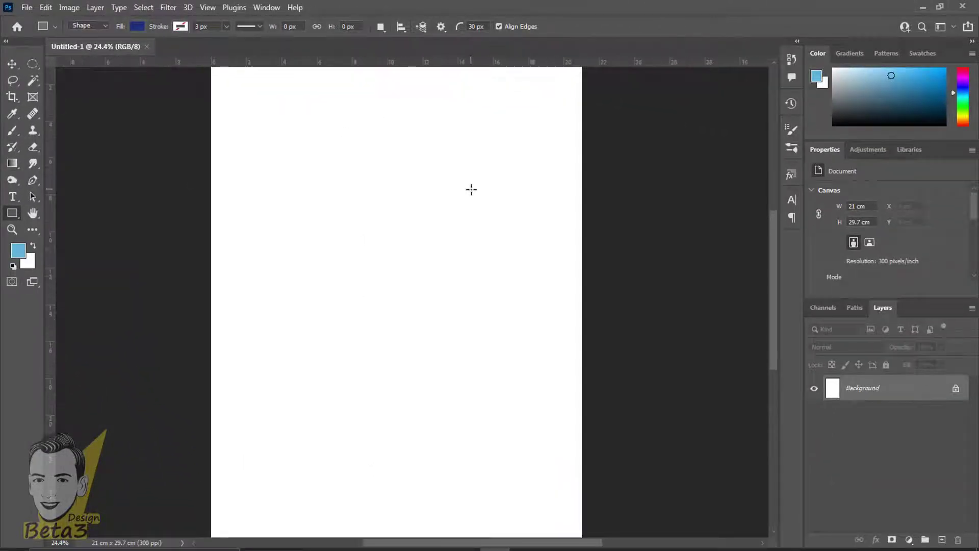
pyautogui.scroll(-1, 471, 189)
pyautogui.scroll(-1, 466, 190)
pyautogui.moveTo(463, 201); pyautogui.dragTo(490, 210)
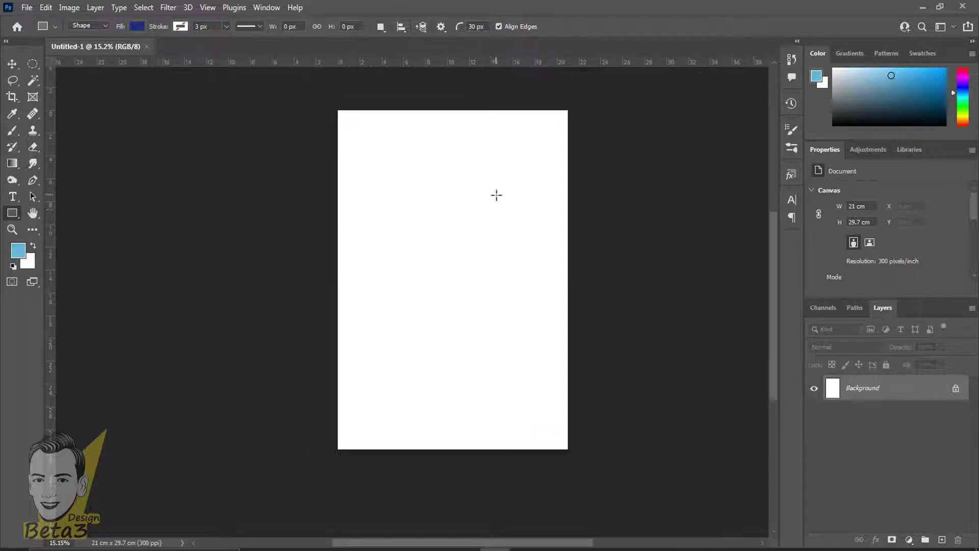
pyautogui.scroll(1, 496, 194)
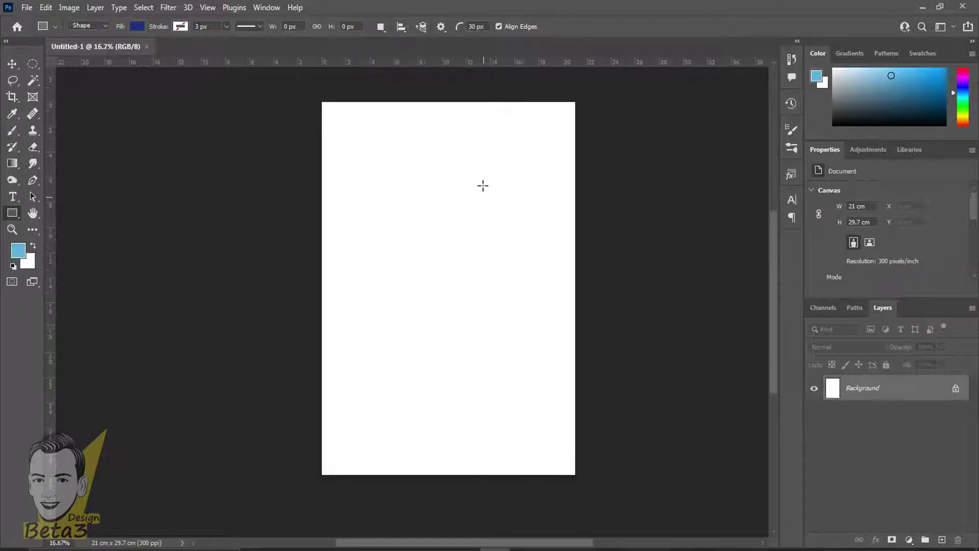
pyautogui.moveTo(482, 185); pyautogui.dragTo(449, 169)
pyautogui.scroll(1, 488, 224)
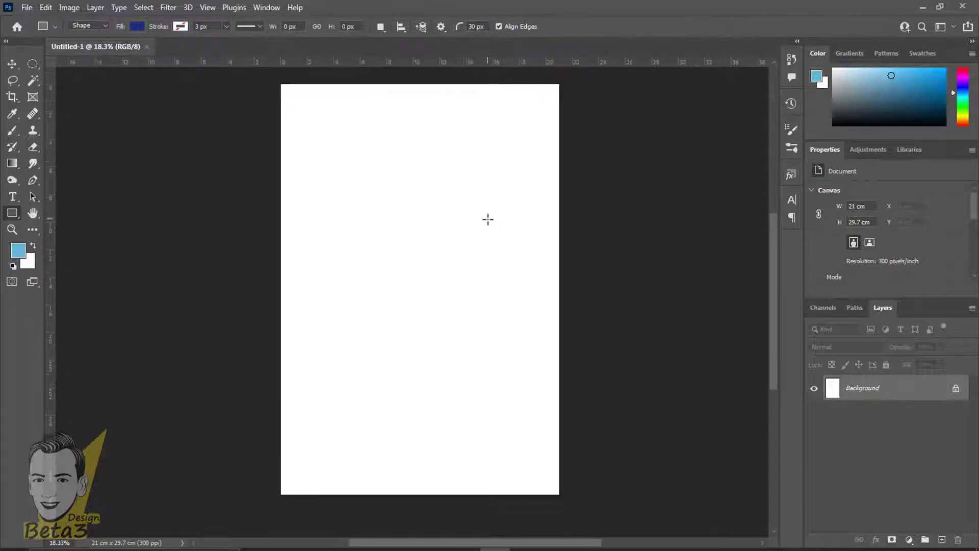
# - Draw a 3.92 × 2.24 cm navy rounded rectangle near the page's top-left with the Rectangle Tool
pyautogui.rightClick(20, 216)
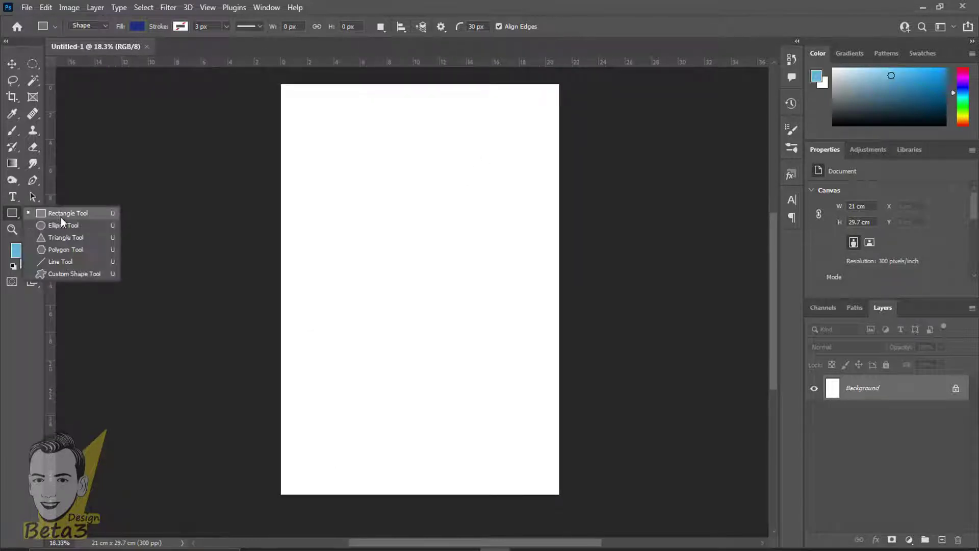
pyautogui.click(48, 216)
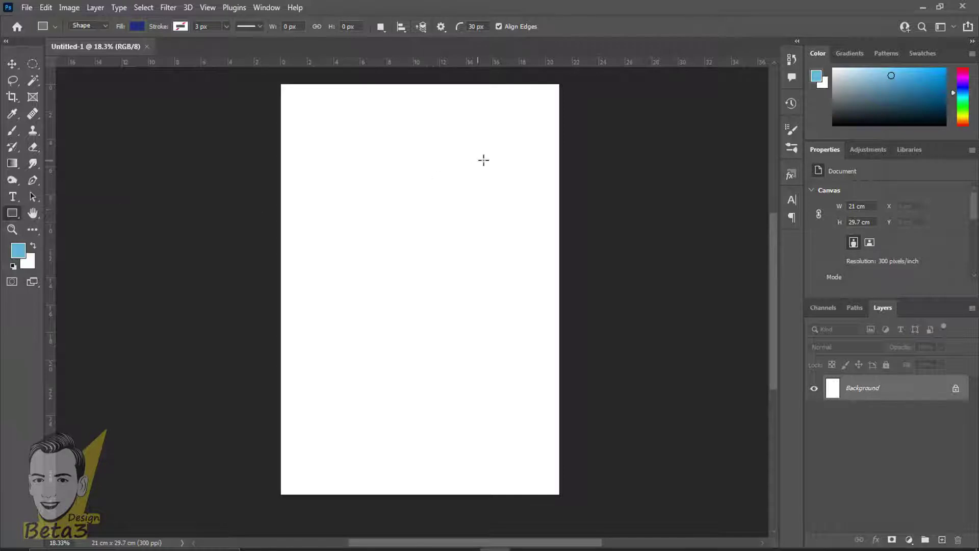
pyautogui.scroll(1, 483, 159)
pyautogui.moveTo(291, 96); pyautogui.dragTo(350, 129)
# - Duplicate the Rectangle 1 layer to make a Rectangle 1 copy stacked above it
pyautogui.click(12, 63)
pyautogui.scroll(2, 378, 88)
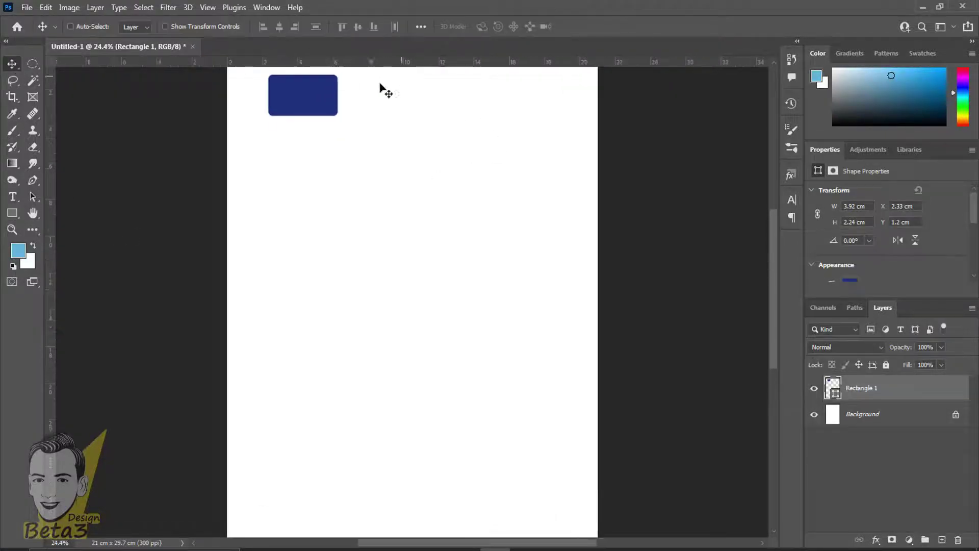
pyautogui.scroll(2, 262, 131)
pyautogui.moveTo(316, 145); pyautogui.dragTo(348, 239)
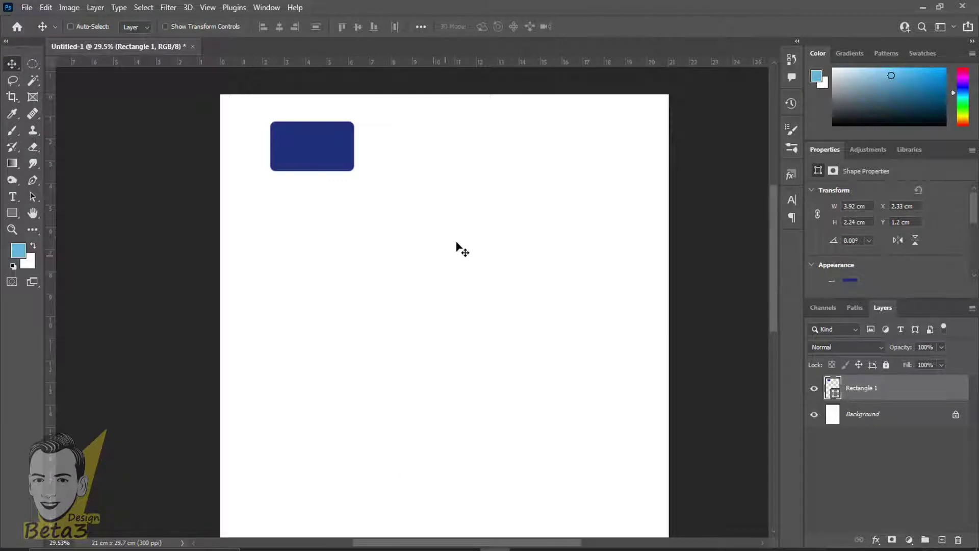
pyautogui.click(814, 388)
pyautogui.click(814, 388)
pyautogui.rightClick(868, 389)
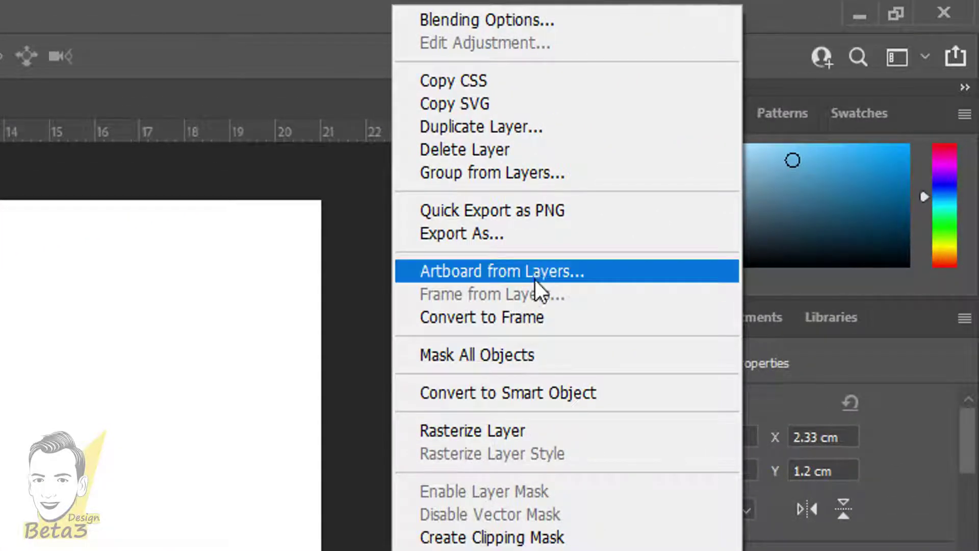
pyautogui.click(546, 129)
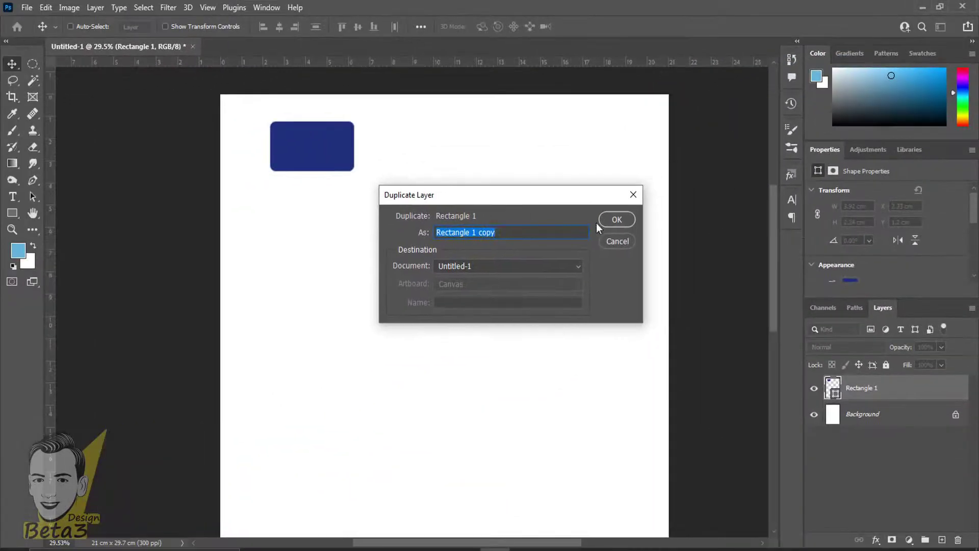
pyautogui.click(609, 220)
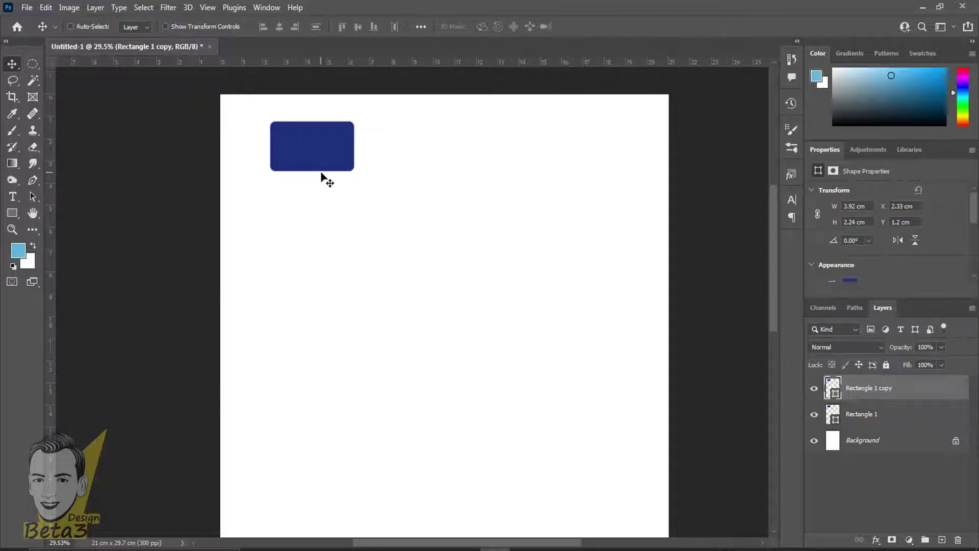
# - Move Rectangle 1 copy to the middle-right of the page
pyautogui.rightClick(12, 64)
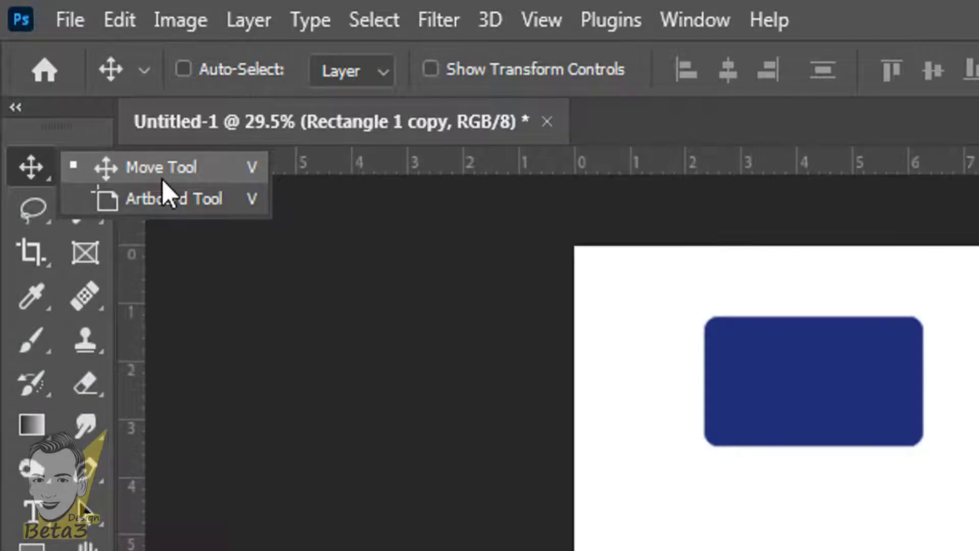
pyautogui.press('v')
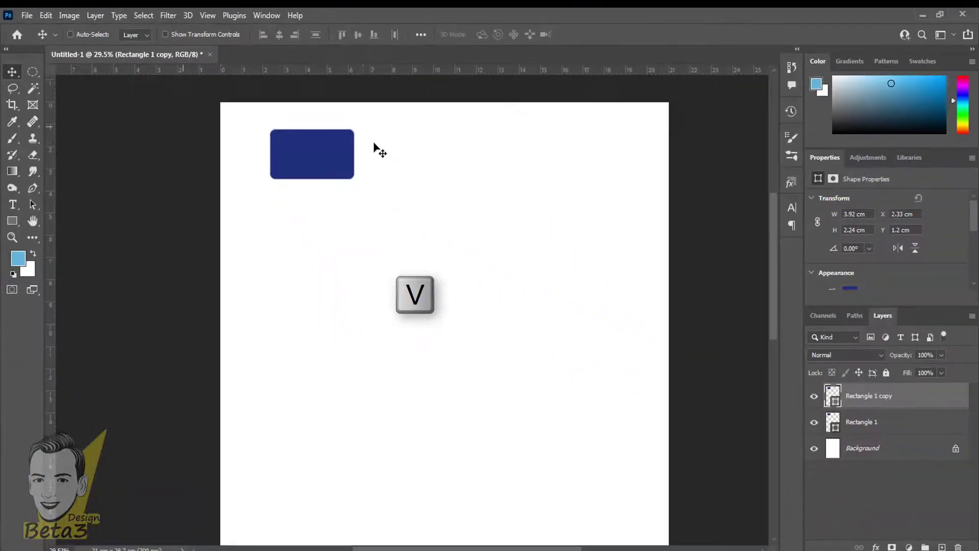
pyautogui.moveTo(374, 143); pyautogui.dragTo(559, 263)
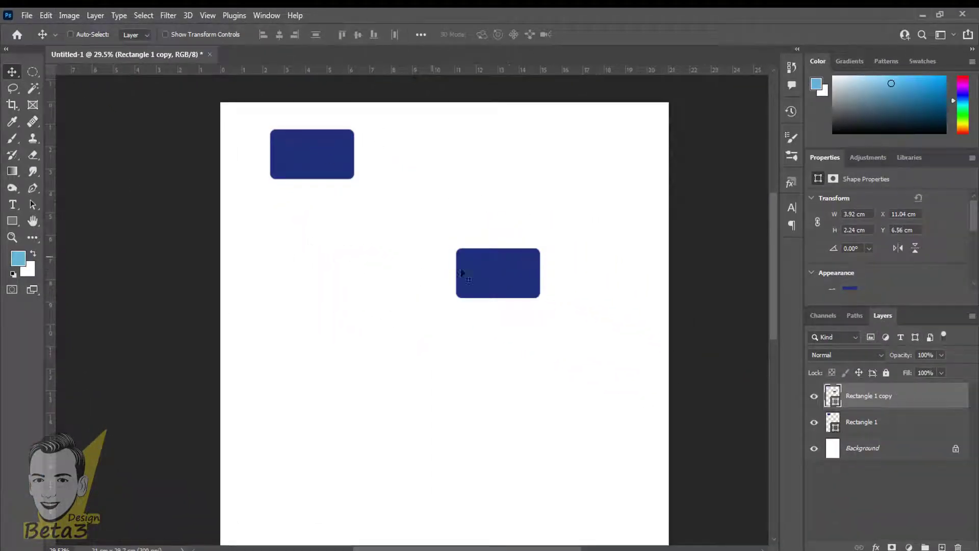
pyautogui.scroll(-2, 568, 487)
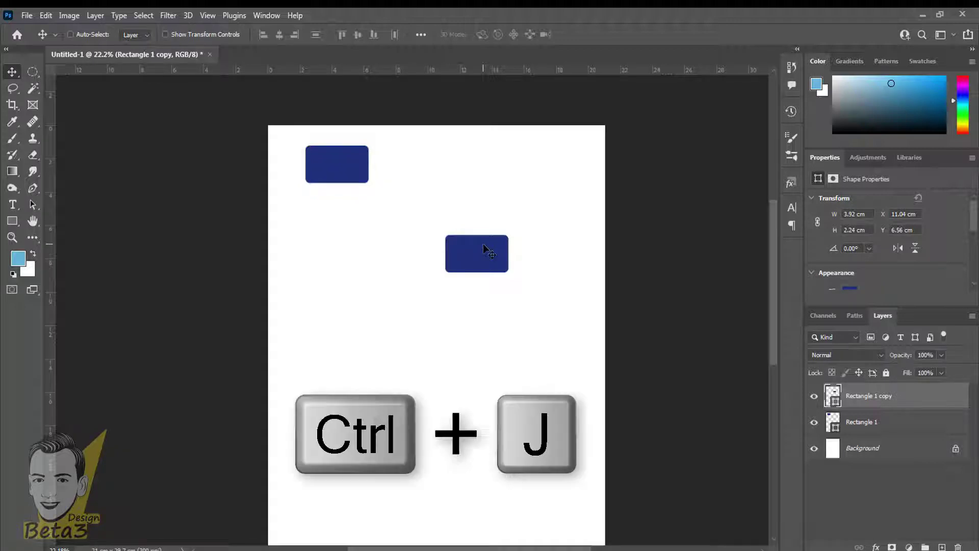
# - Add two more copies with Ctrl+J and Alt-drag, placed lower left and lower right
pyautogui.hotkey('ctrl', 'j')
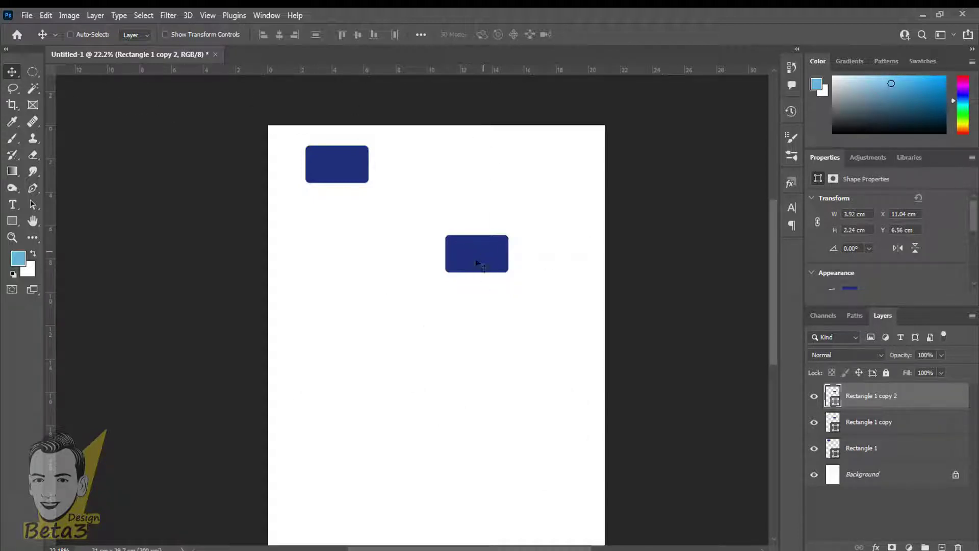
pyautogui.moveTo(477, 263); pyautogui.dragTo(400, 364)
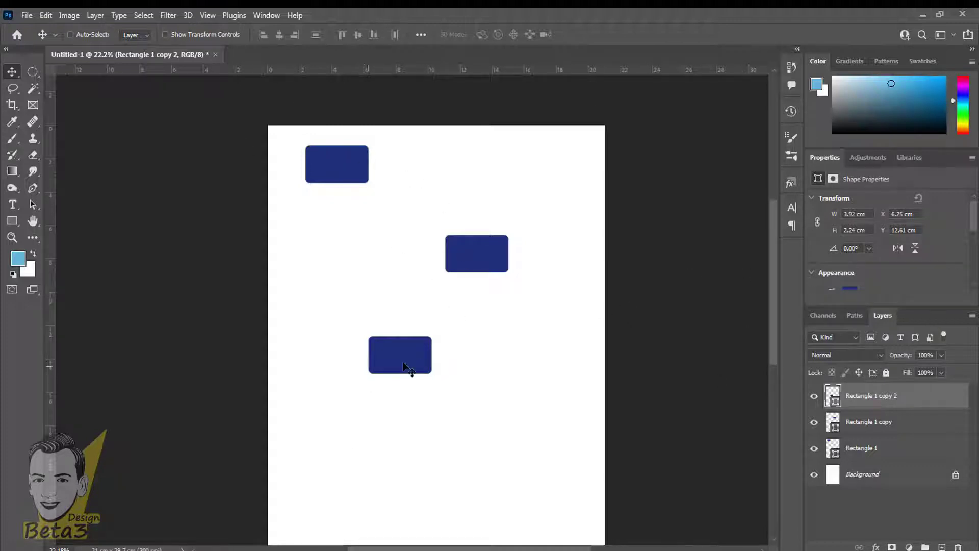
pyautogui.press('alt')
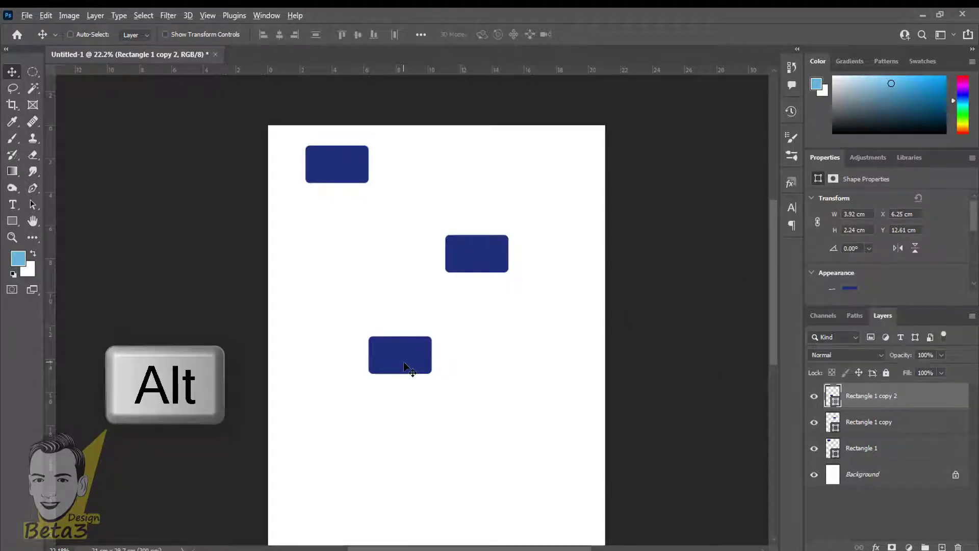
pyautogui.moveTo(406, 367); pyautogui.dragTo(484, 430)
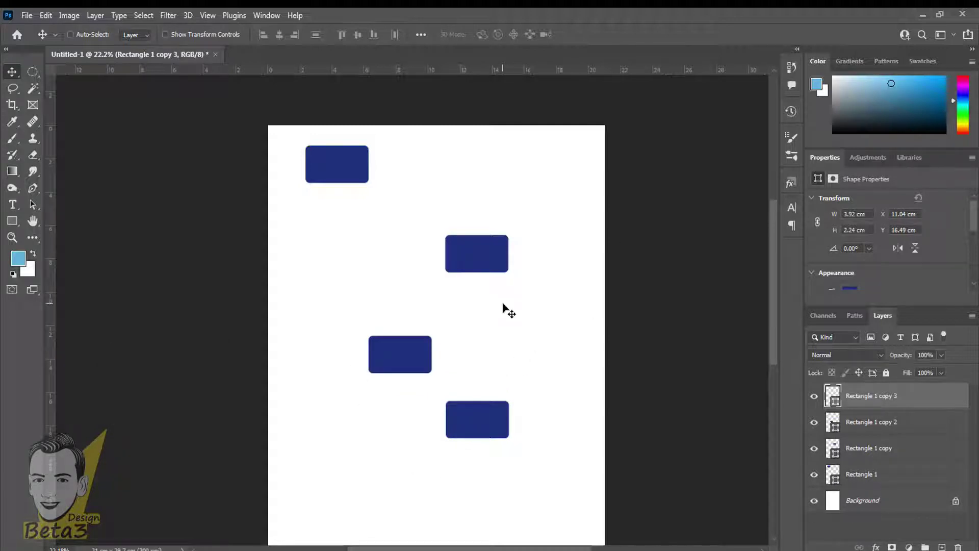
pyautogui.scroll(1, 629, 378)
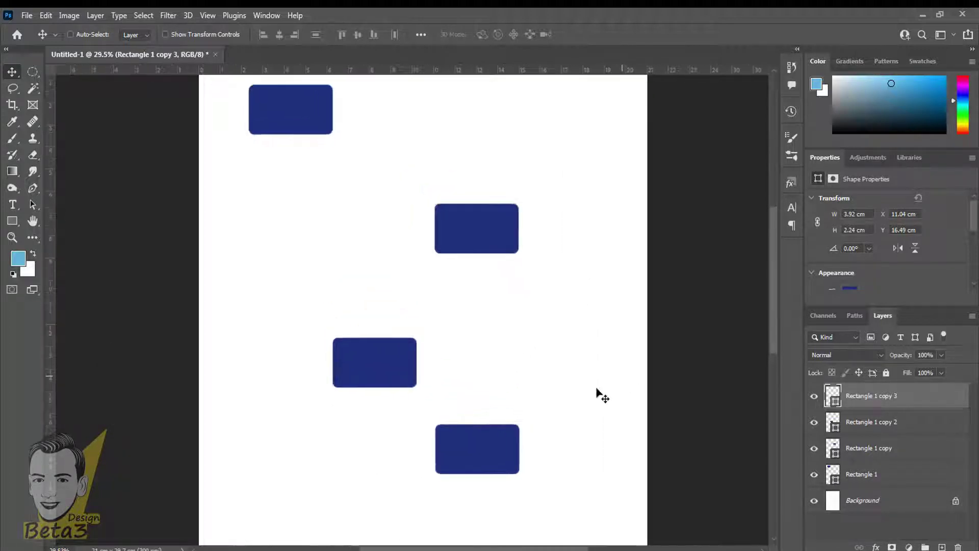
pyautogui.scroll(1, 598, 395)
pyautogui.scroll(-1, 542, 318)
pyautogui.scroll(-1, 546, 324)
pyautogui.scroll(-1, 546, 323)
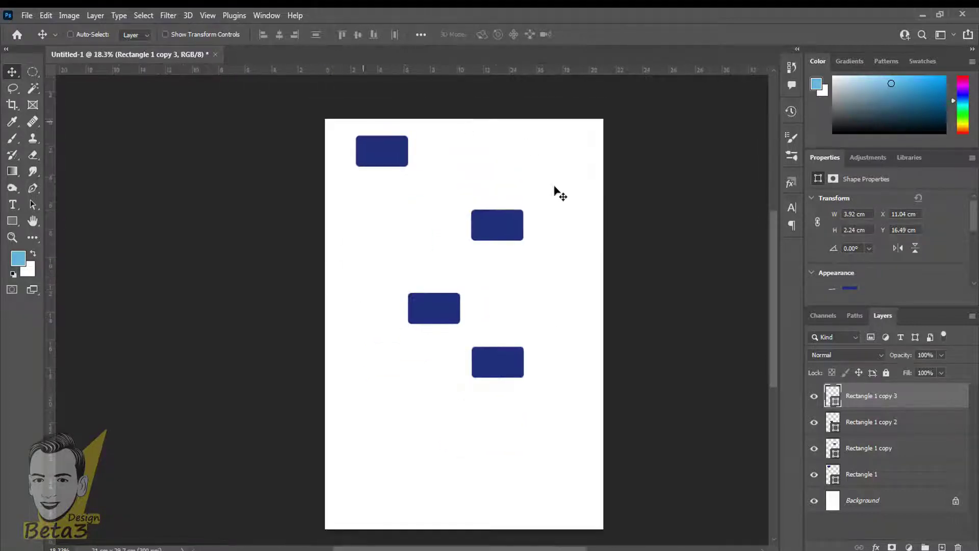
pyautogui.scroll(1, 484, 332)
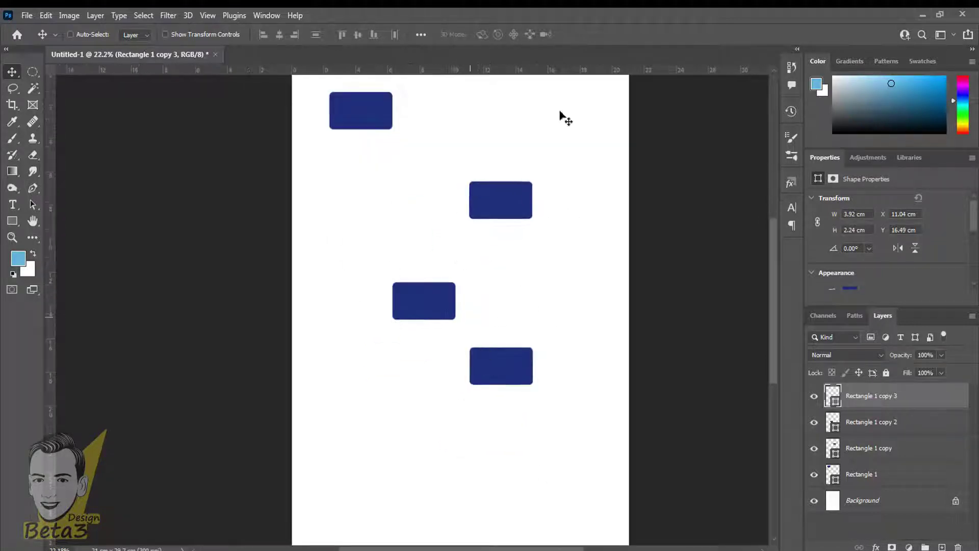
pyautogui.moveTo(579, 194); pyautogui.dragTo(567, 214)
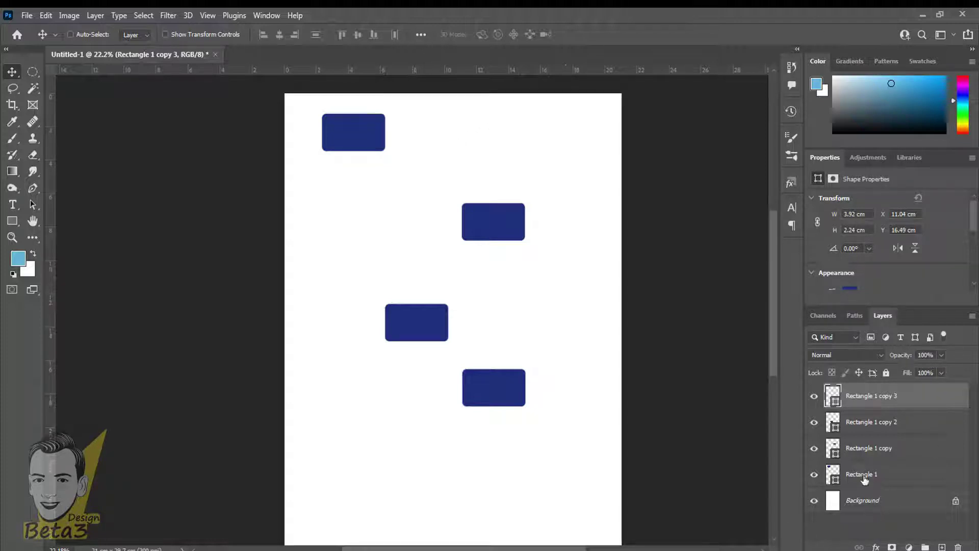
# - Select Rectangle 1 with Rectangle 1 copy and drag both right, top shape to X 3.85 cm
pyautogui.click(869, 477)
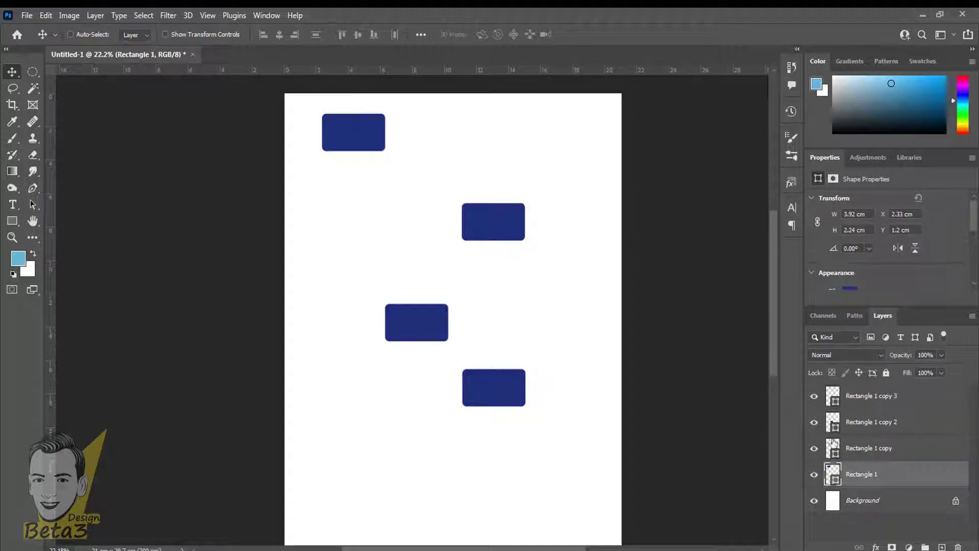
pyautogui.doubleClick(815, 474)
pyautogui.hotkey('ctrl', '+')
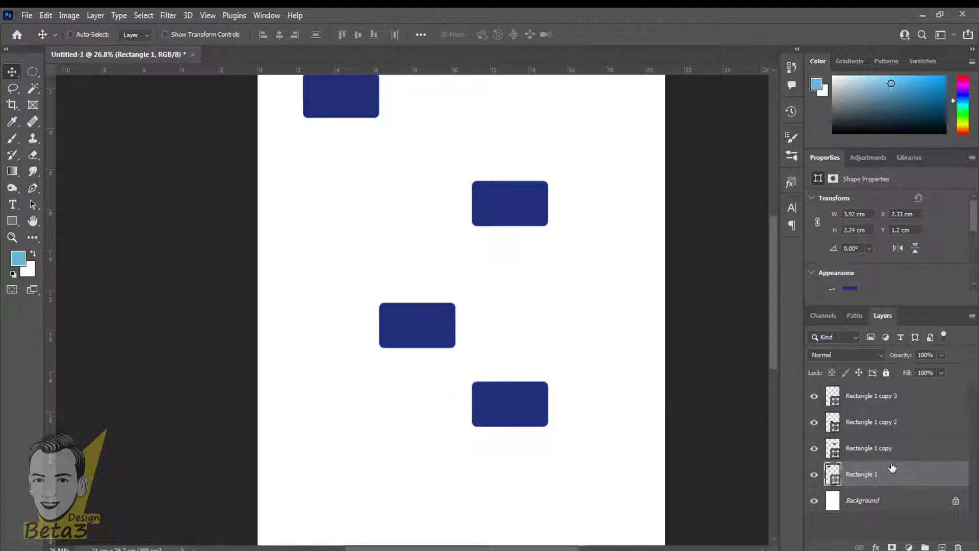
pyautogui.scroll(3, 610, 485)
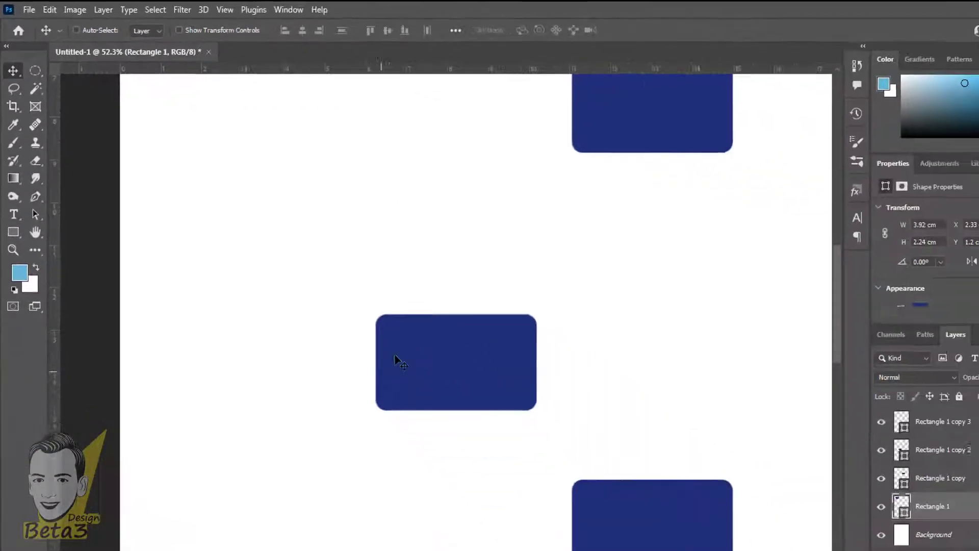
pyautogui.scroll(-3, 393, 361)
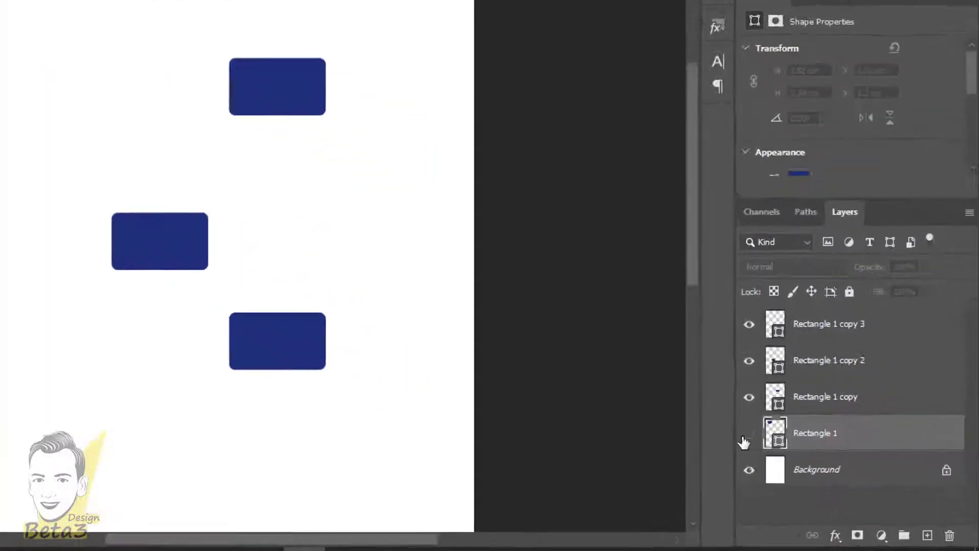
pyautogui.press('ctrl')
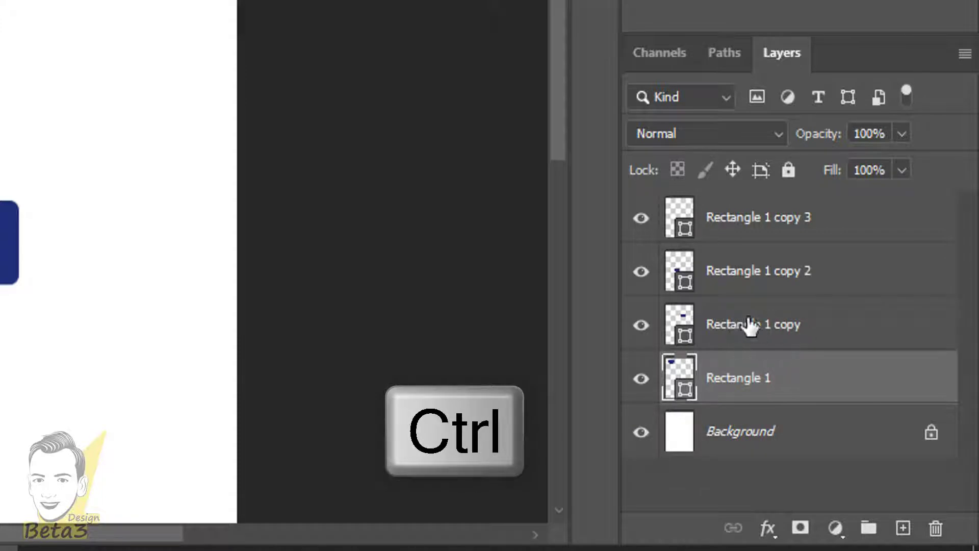
pyautogui.keyDown('ctrl'); pyautogui.click(789, 331); pyautogui.keyUp('ctrl')
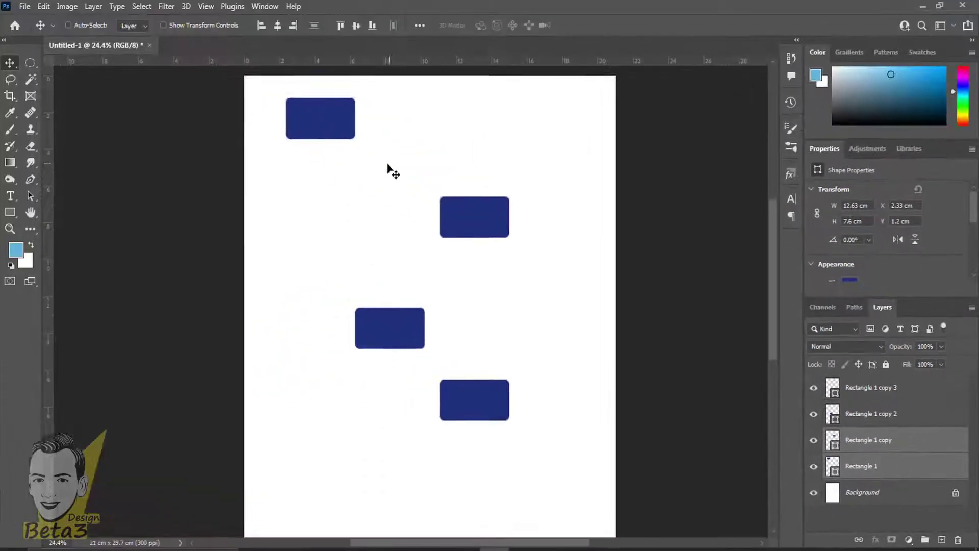
pyautogui.moveTo(386, 164); pyautogui.dragTo(360, 179)
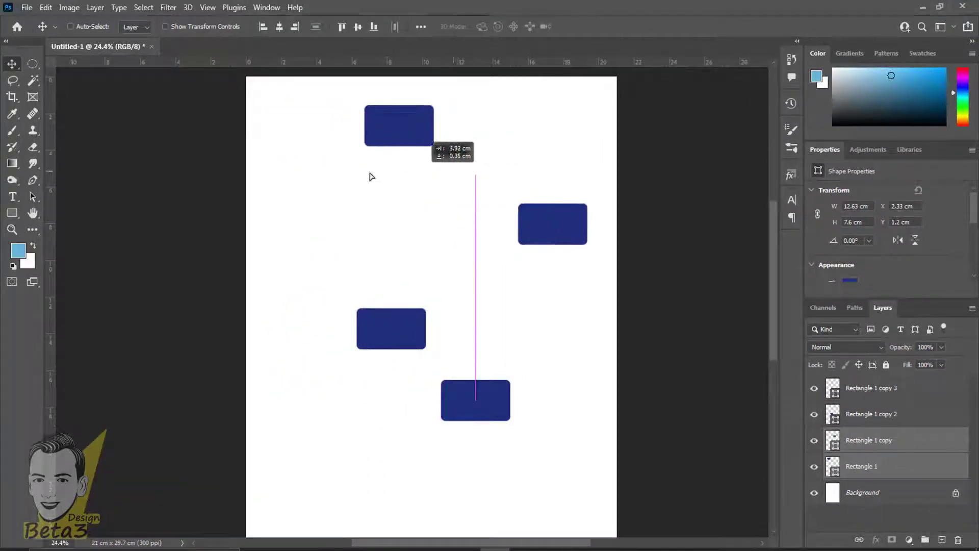
pyautogui.moveTo(360, 183); pyautogui.dragTo(430, 184)
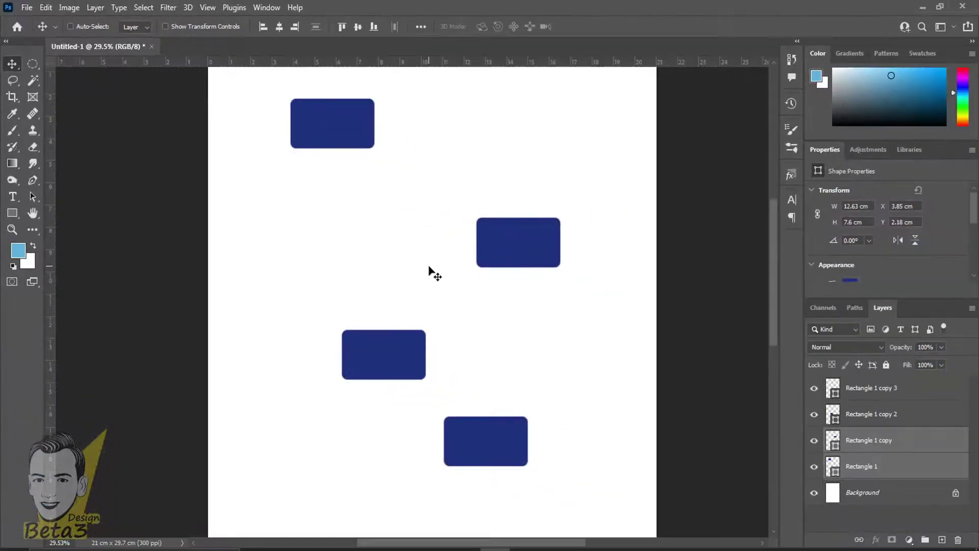
# - Fit the page in view and select Rectangle 1 through Rectangle 1 copy 3 together
pyautogui.hotkey('ctrl', '0')
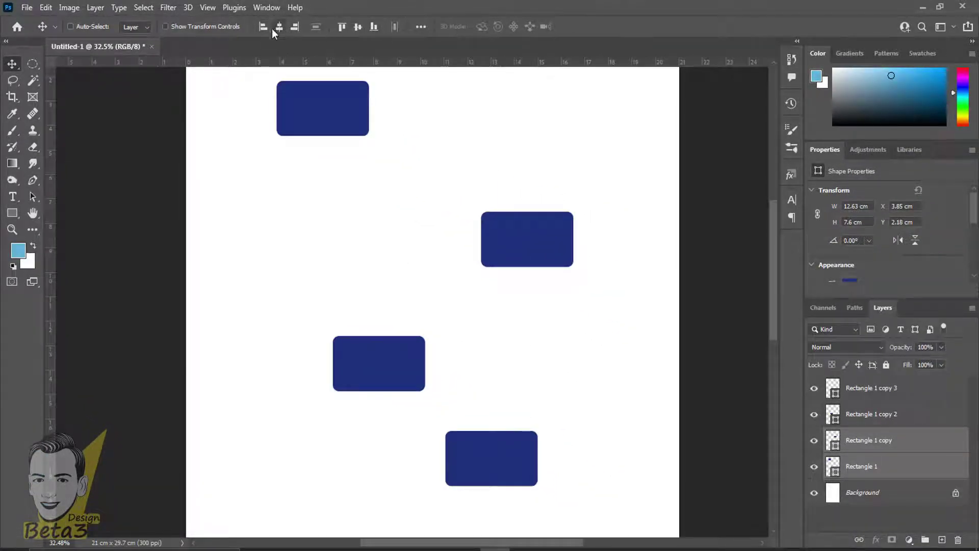
pyautogui.click(861, 472)
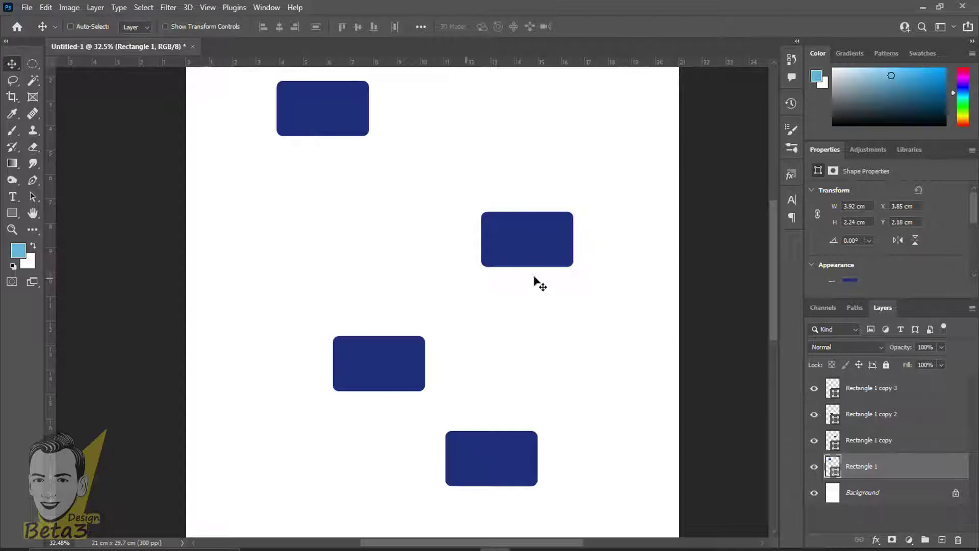
pyautogui.keyDown('shift'); pyautogui.click(858, 449); pyautogui.keyUp('shift')
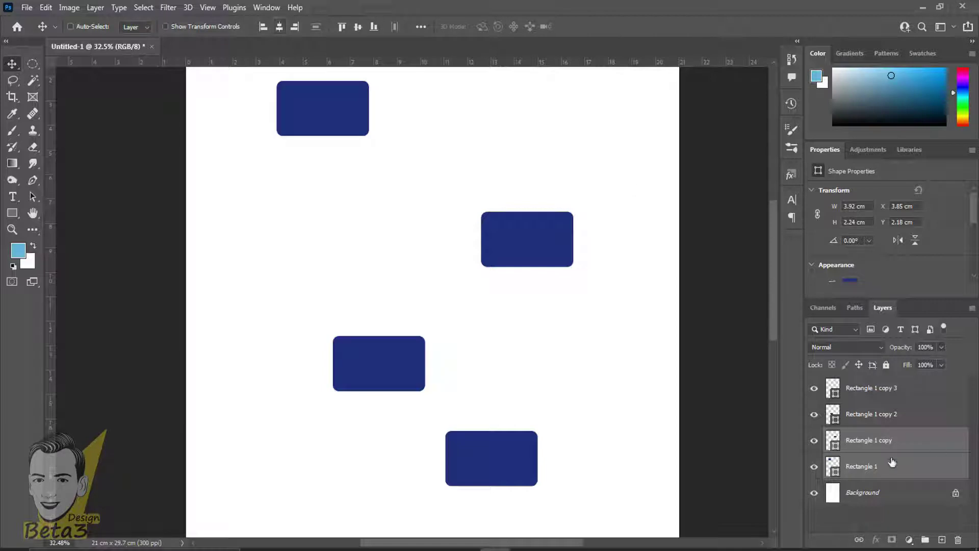
pyautogui.keyDown('shift'); pyautogui.click(888, 415); pyautogui.keyUp('shift')
pyautogui.keyDown('shift'); pyautogui.click(888, 396); pyautogui.keyUp('shift')
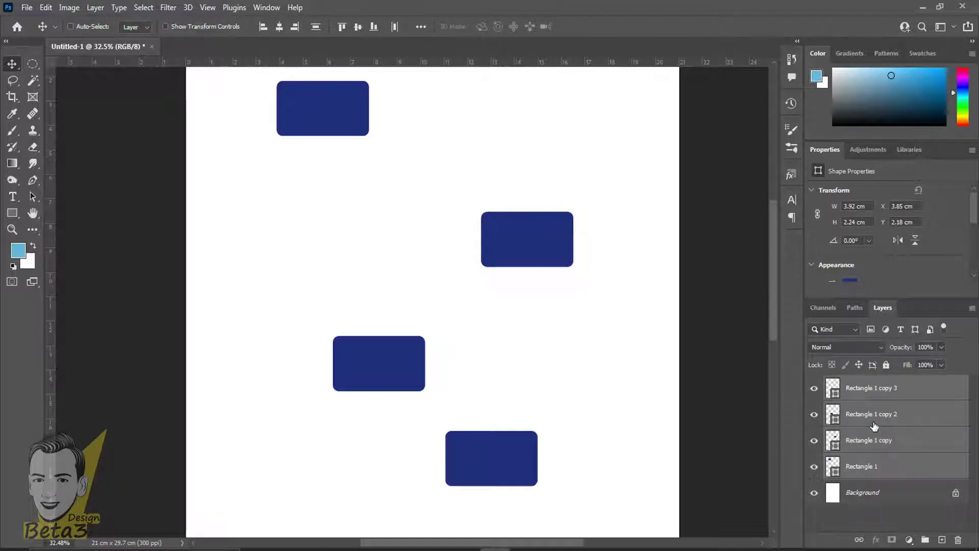
pyautogui.click(875, 473)
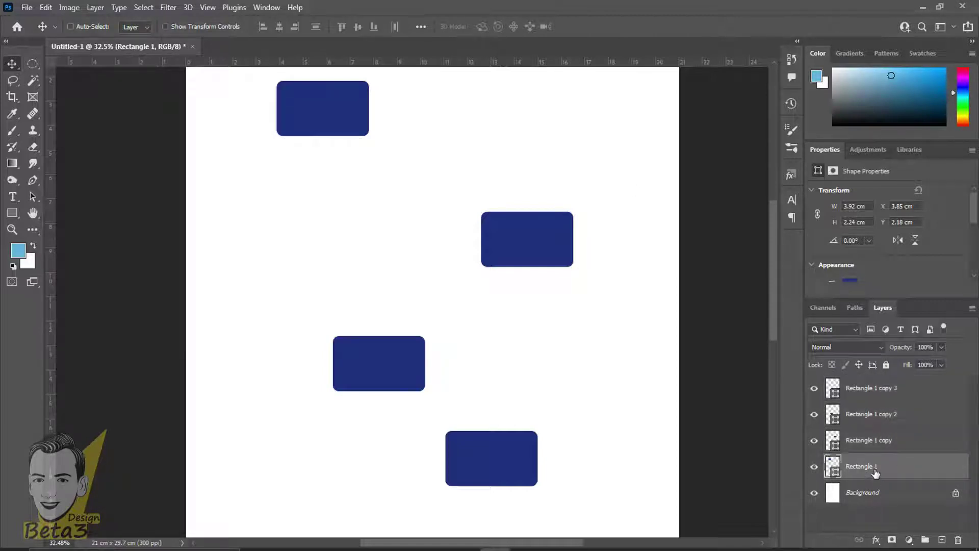
pyautogui.keyDown('shift'); pyautogui.click(879, 433); pyautogui.keyUp('shift')
pyautogui.keyDown('shift'); pyautogui.click(885, 415); pyautogui.keyUp('shift')
pyautogui.keyDown('shift'); pyautogui.click(893, 388); pyautogui.keyUp('shift')
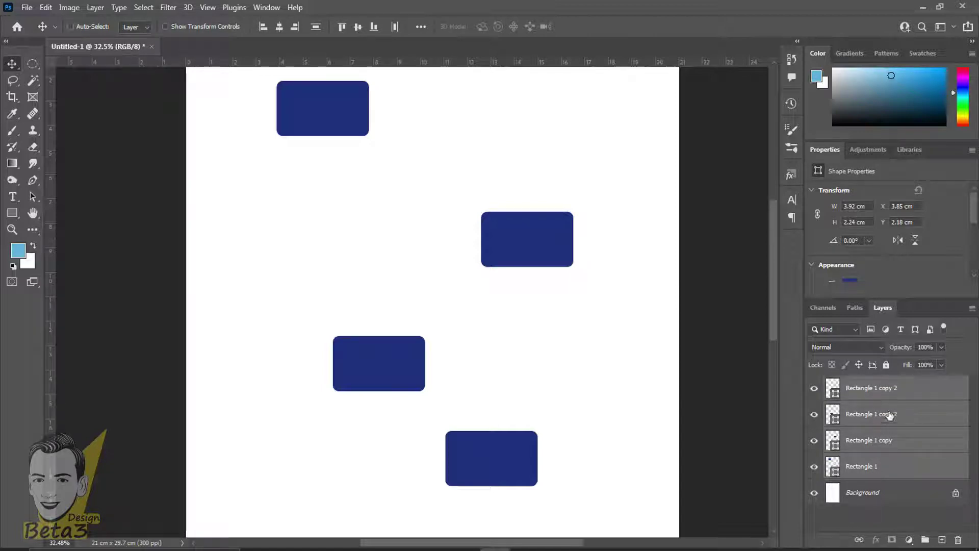
# - Scroll and pan the view to inspect the four selected rectangles on the upper page
pyautogui.scroll(-2, 606, 301)
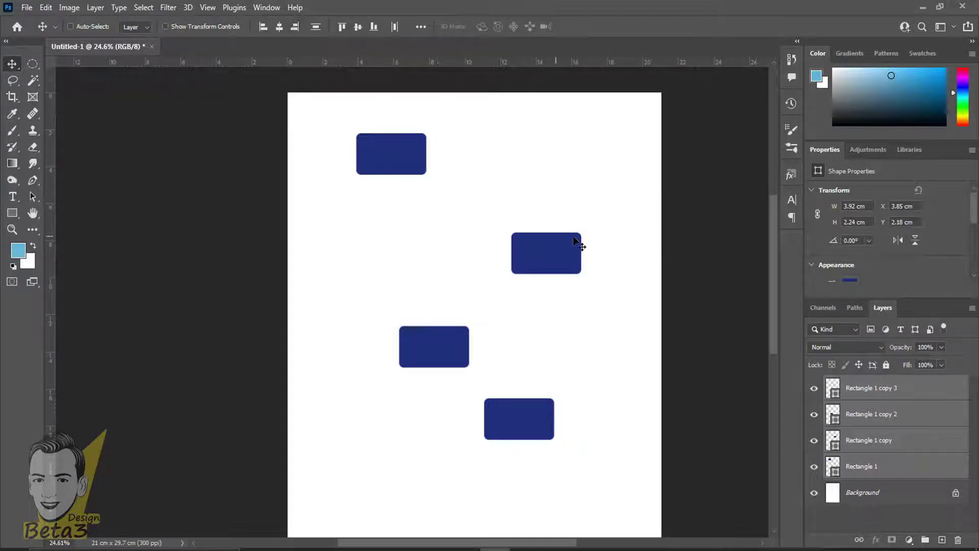
pyautogui.scroll(1, 561, 280)
pyautogui.scroll(-1, 472, 443)
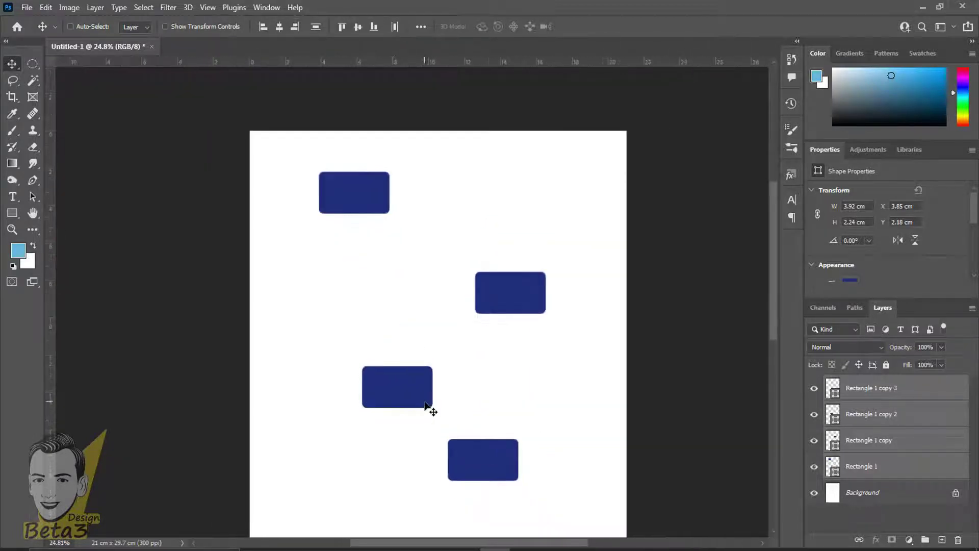
pyautogui.scroll(1, 448, 400)
pyautogui.scroll(-1, 454, 398)
pyautogui.moveTo(457, 396); pyautogui.dragTo(455, 317)
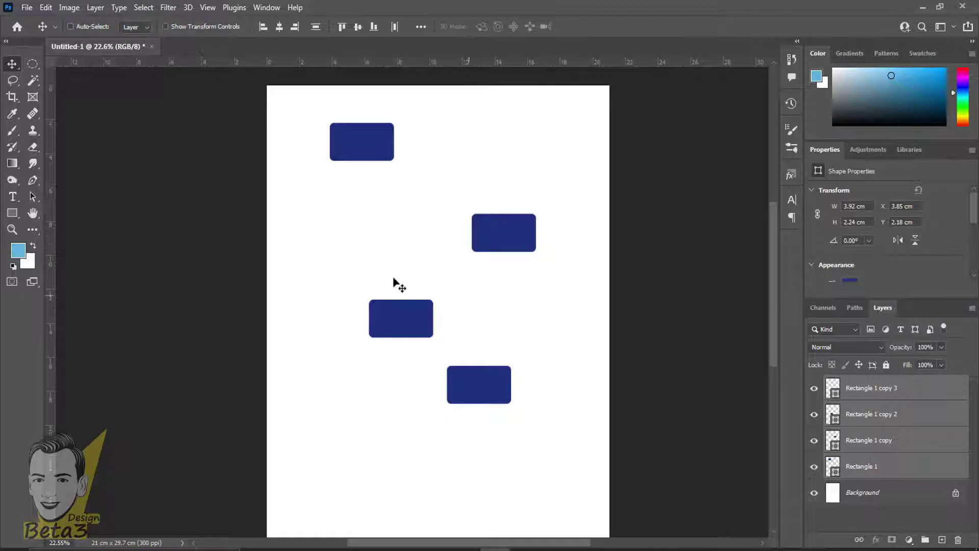
pyautogui.scroll(1, 491, 387)
pyautogui.scroll(1, 491, 386)
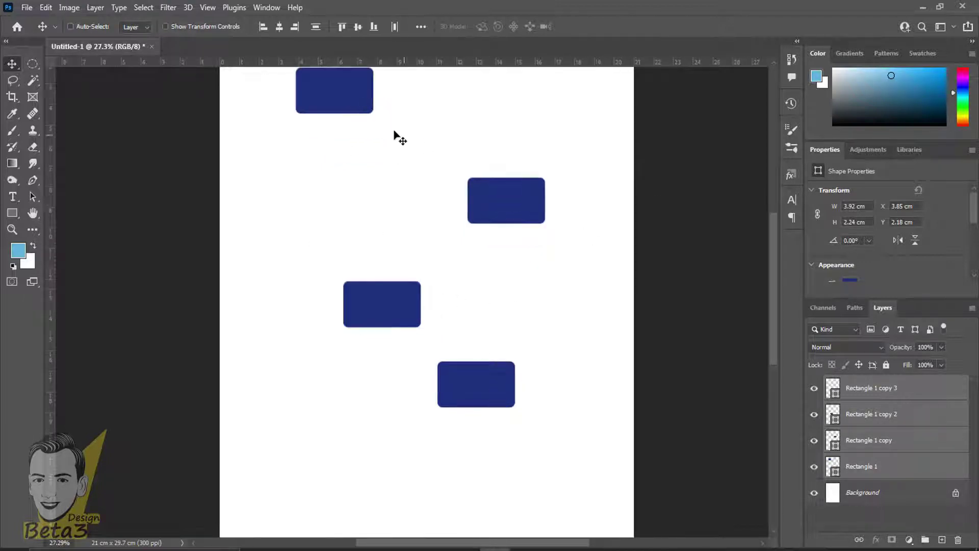
pyautogui.scroll(-1, 430, 242)
pyautogui.scroll(-1, 388, 255)
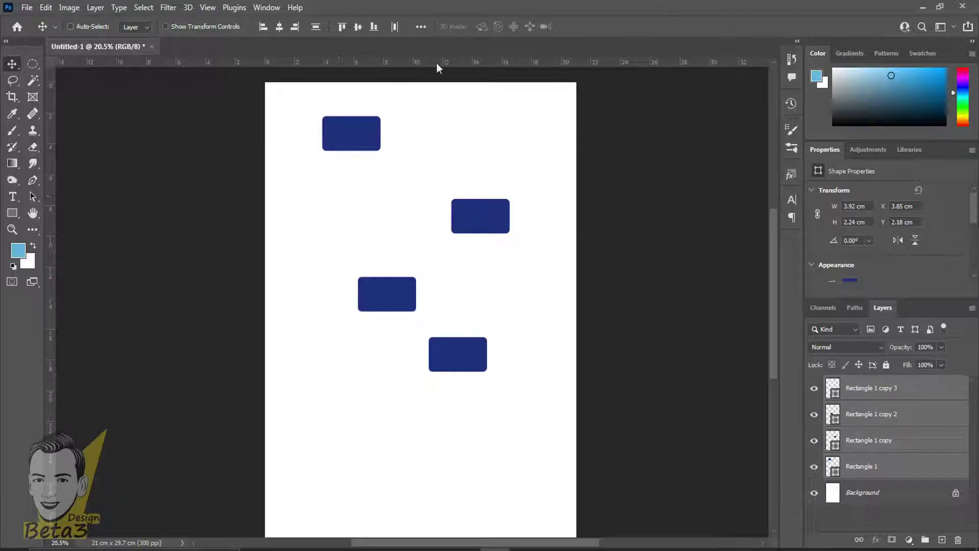
# - Move Rectangle 1 copy up and left to sit under the top rectangle
pyautogui.click(838, 452)
pyautogui.scroll(2, 400, 262)
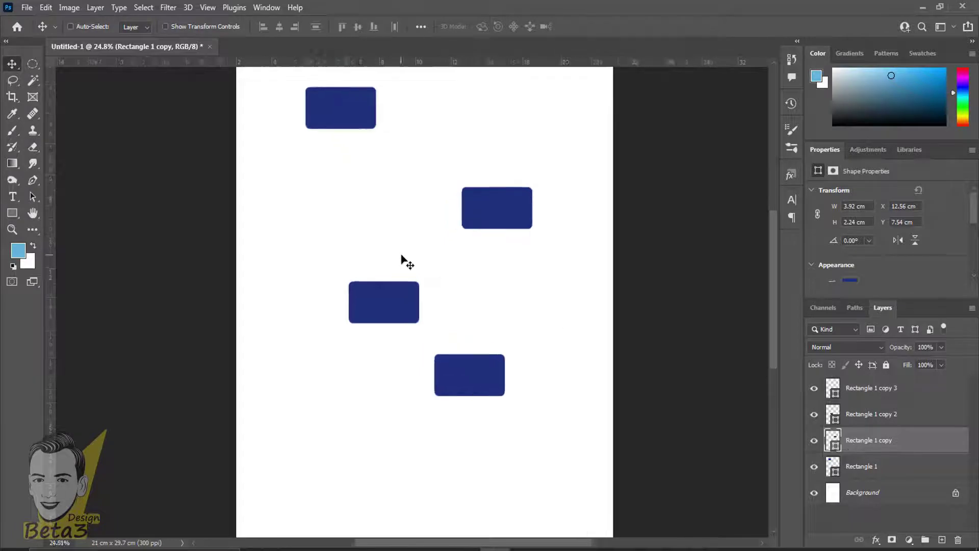
pyautogui.moveTo(503, 218); pyautogui.dragTo(314, 183)
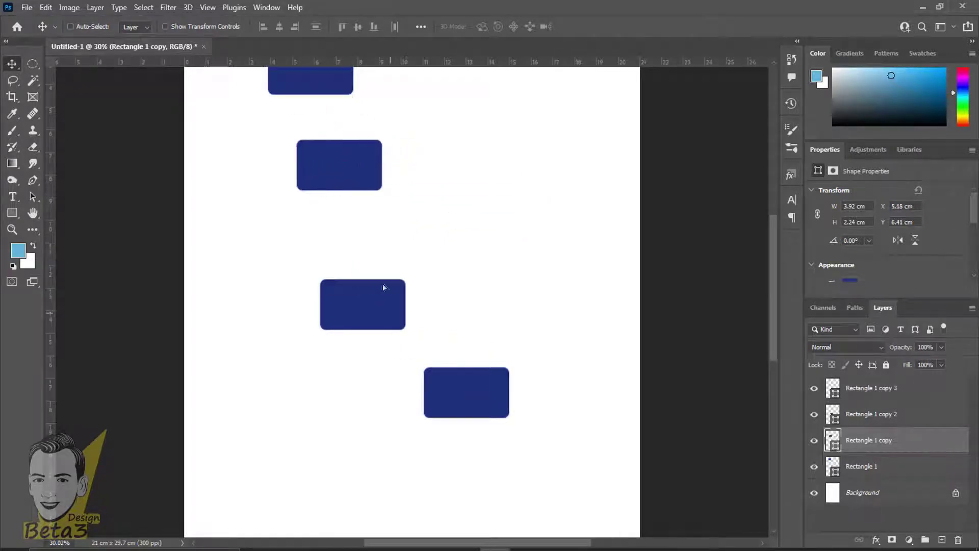
pyautogui.moveTo(382, 284); pyautogui.dragTo(342, 256)
# - Move Rectangle 1 copy 2 up-left below the others, then reselect Rectangle 1 alone
pyautogui.click(836, 408)
pyautogui.moveTo(382, 314); pyautogui.dragTo(307, 247)
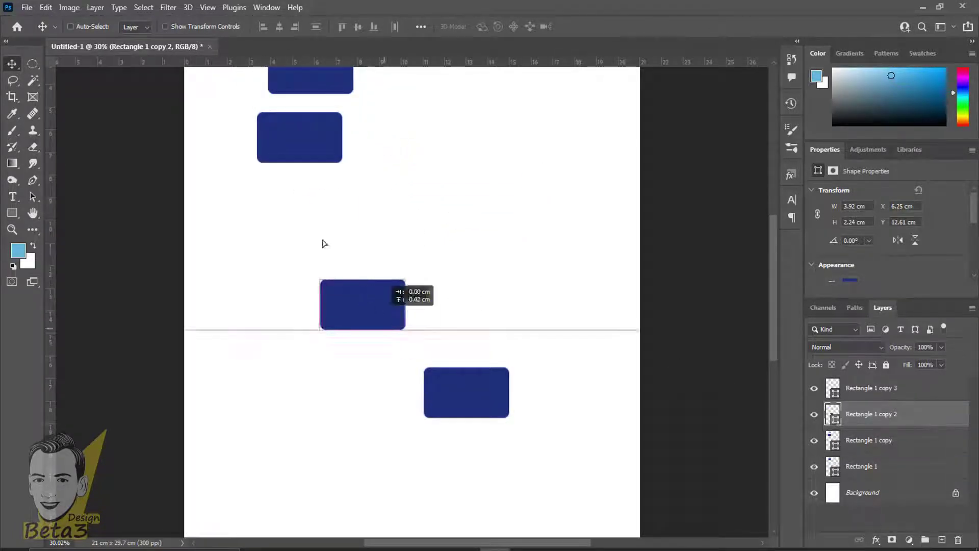
pyautogui.scroll(-2, 306, 121)
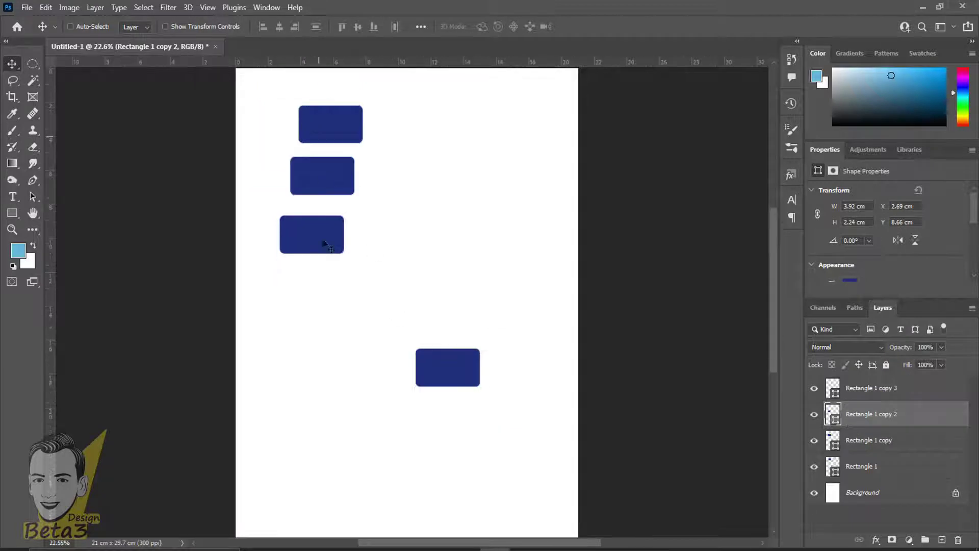
pyautogui.scroll(2, 359, 337)
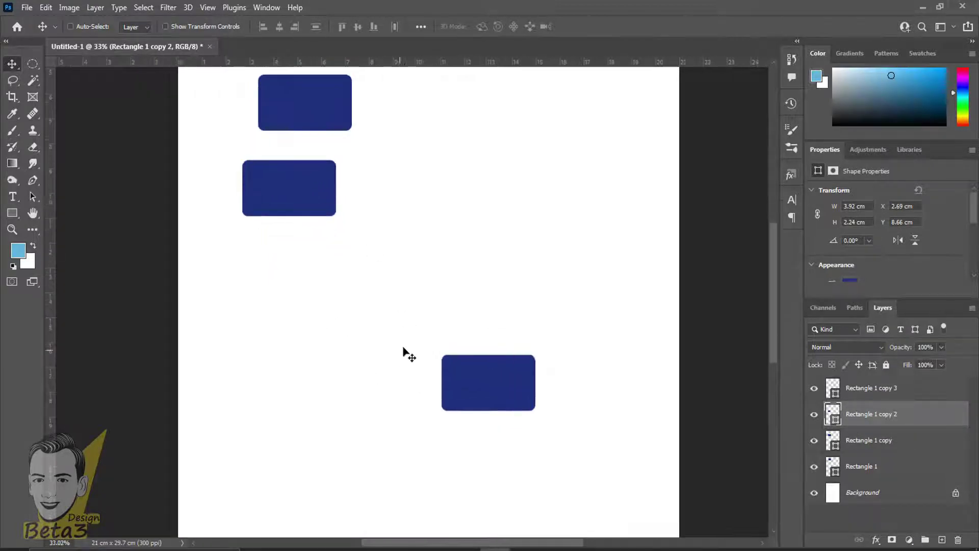
pyautogui.scroll(1, 434, 321)
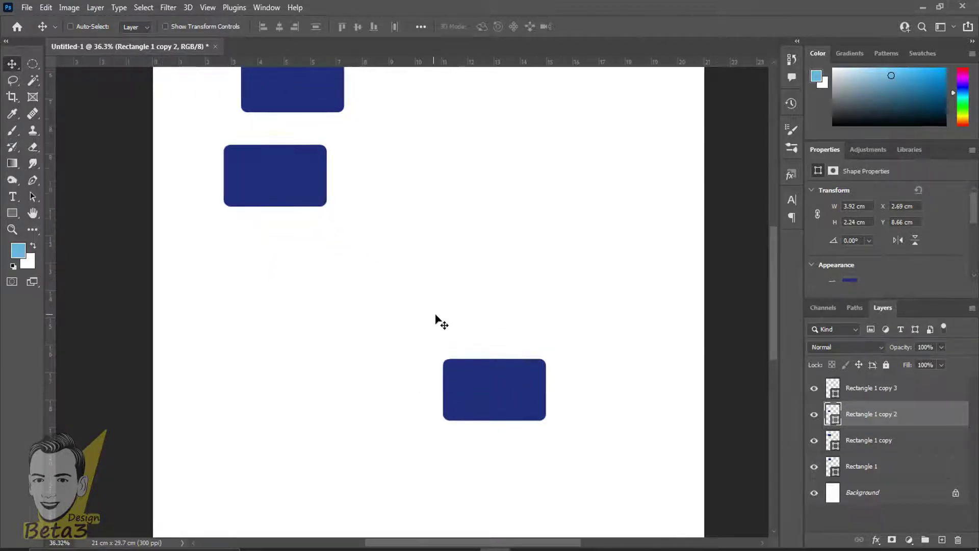
pyautogui.moveTo(501, 229); pyautogui.dragTo(519, 281)
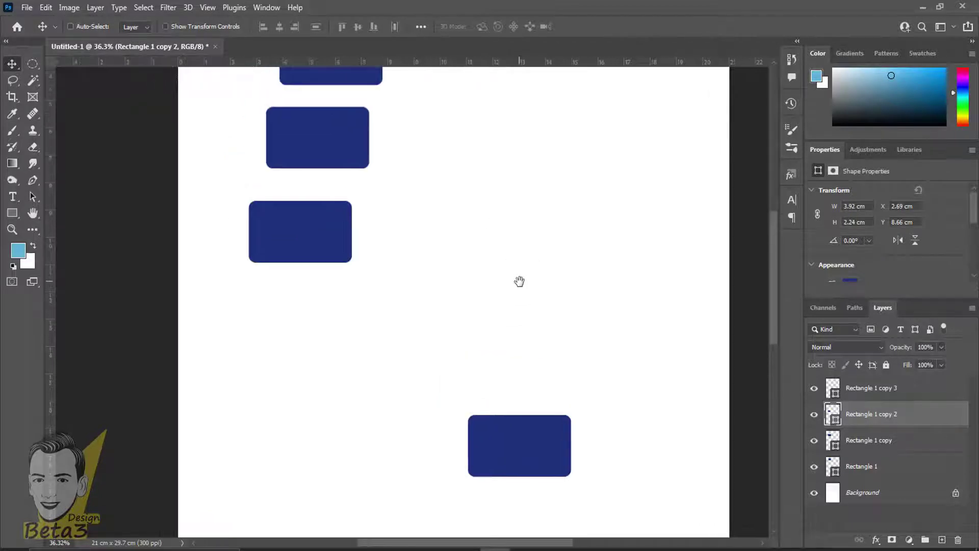
pyautogui.scroll(-2, 449, 360)
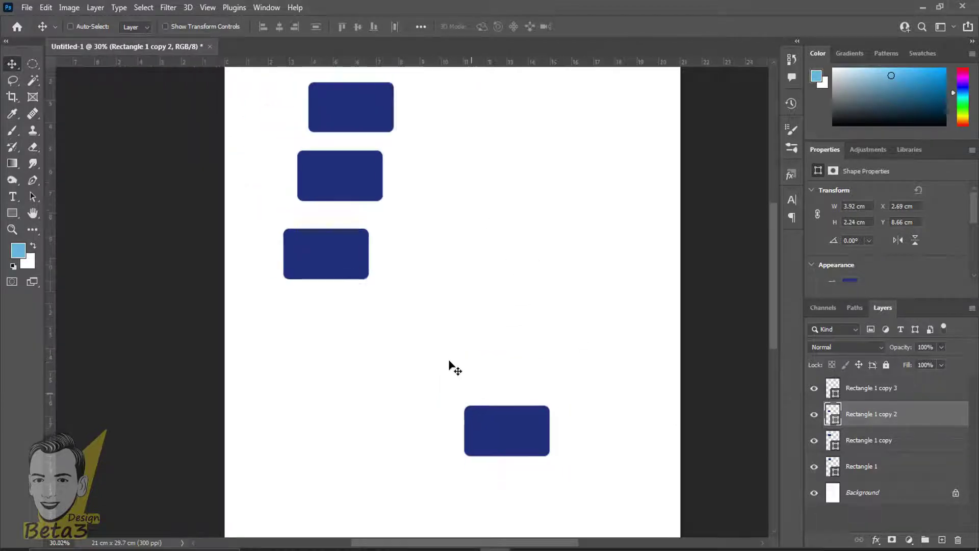
pyautogui.click(866, 474)
# - Align the four rectangles' horizontal centres into one 3.92 cm-wide column at X 6.87 cm
pyautogui.keyDown('shift'); pyautogui.click(885, 394); pyautogui.keyUp('shift')
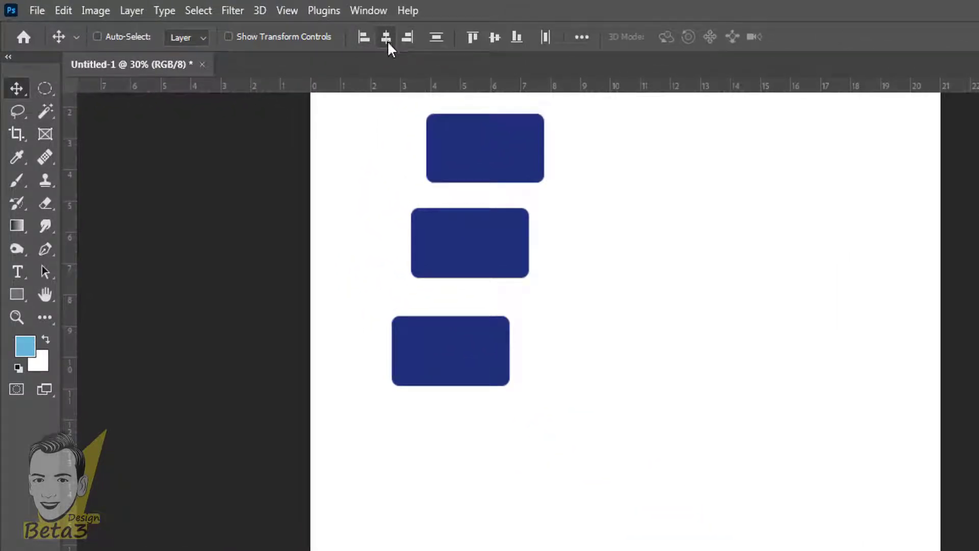
pyautogui.click(386, 40)
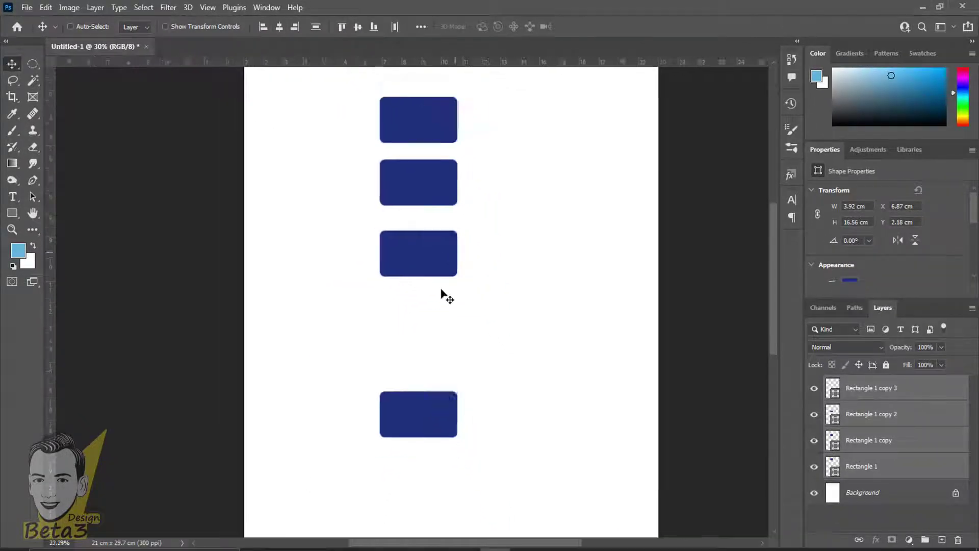
pyautogui.scroll(-2, 446, 296)
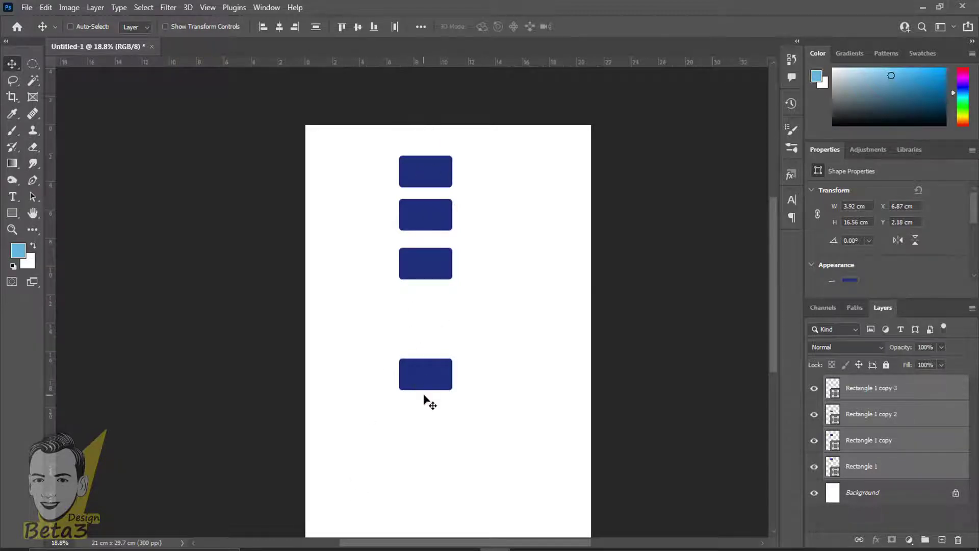
pyautogui.scroll(1, 423, 396)
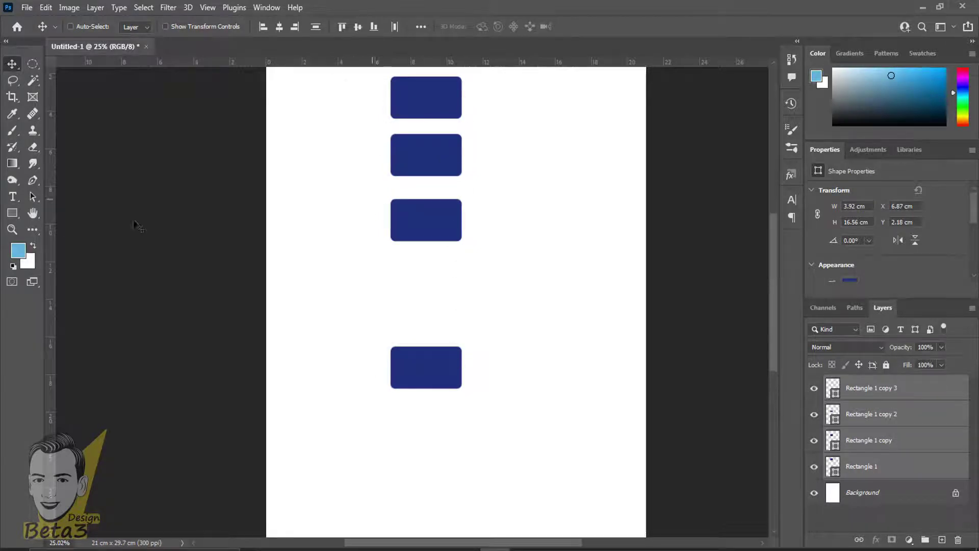
pyautogui.moveTo(52, 237)
pyautogui.mouseDown()
pyautogui.moveTo(388, 256)
pyautogui.moveTo(383, 375)
pyautogui.mouseUp()
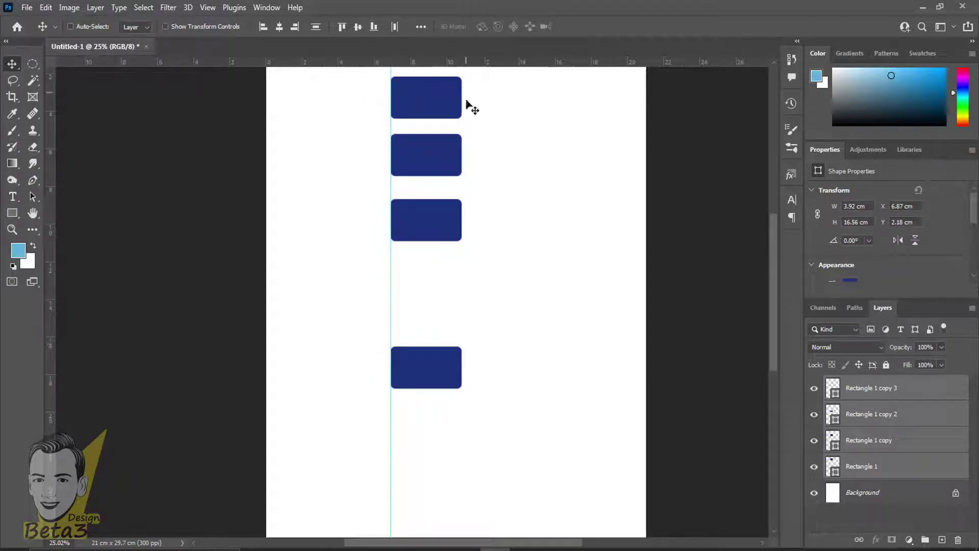
pyautogui.moveTo(389, 281); pyautogui.dragTo(3, 355)
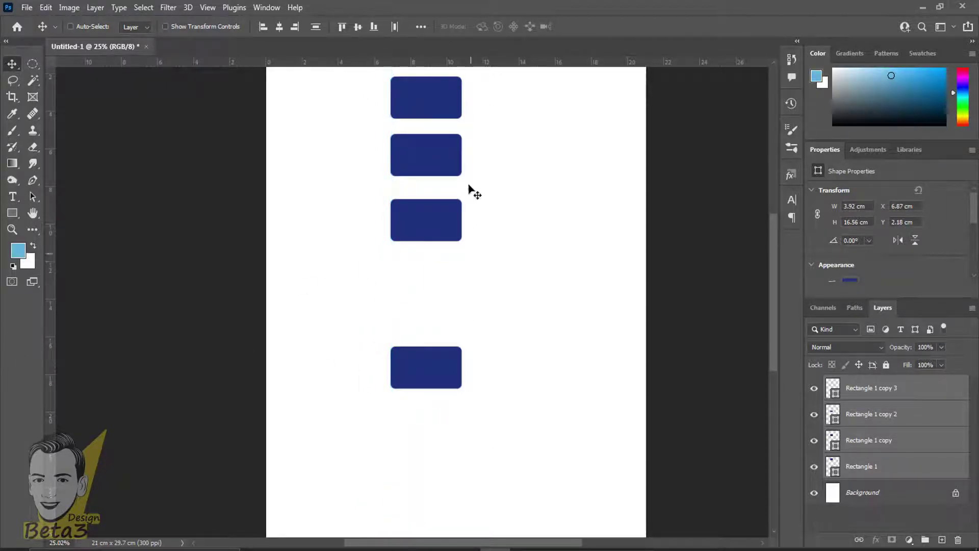
pyautogui.moveTo(518, 214); pyautogui.dragTo(519, 262)
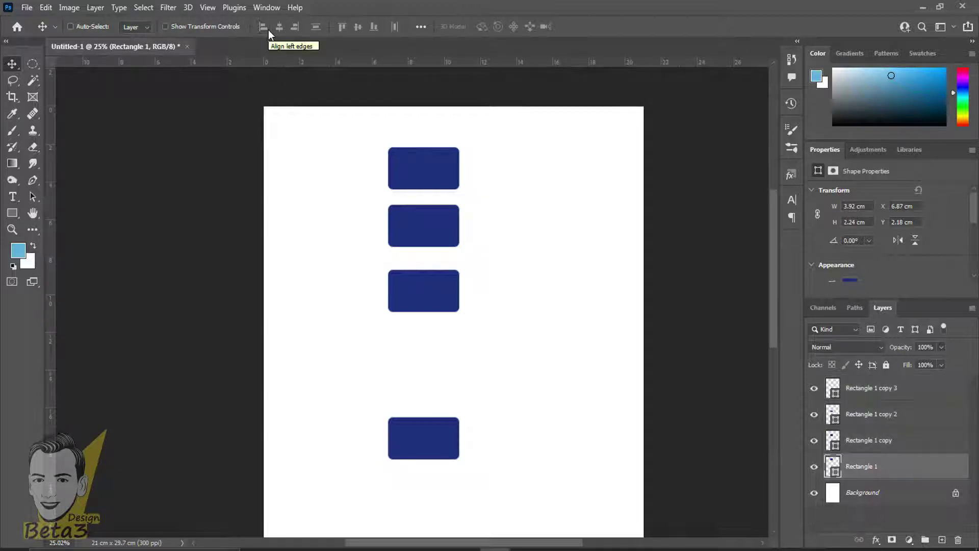
pyautogui.scroll(-3, 397, 286)
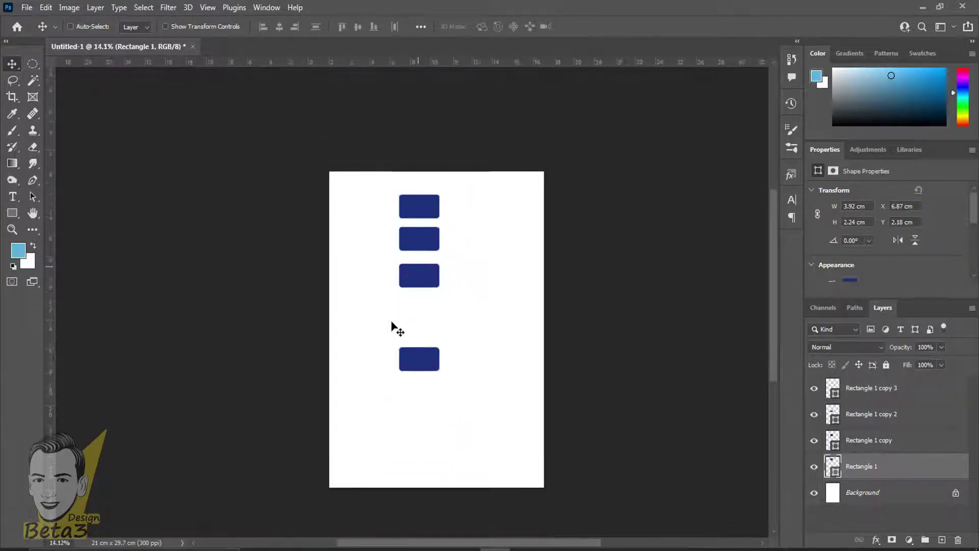
pyautogui.scroll(3, 428, 306)
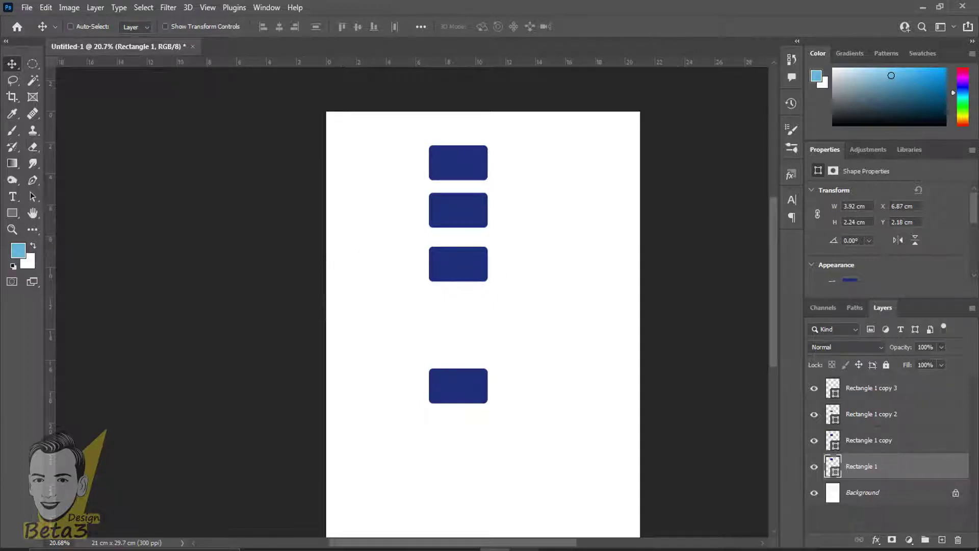
pyautogui.click(892, 499)
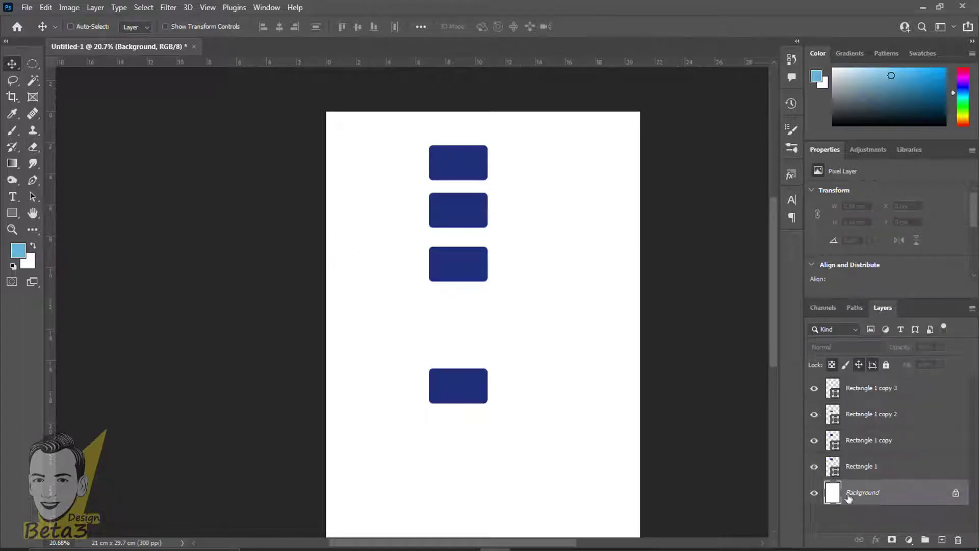
# - Select all four rectangle layers and align their left edges to the page's left edge
pyautogui.click(868, 469)
pyautogui.keyDown('shift'); pyautogui.click(873, 442); pyautogui.keyUp('shift')
pyautogui.keyDown('shift'); pyautogui.click(873, 415); pyautogui.keyUp('shift')
pyautogui.keyDown('shift'); pyautogui.click(879, 389); pyautogui.keyUp('shift')
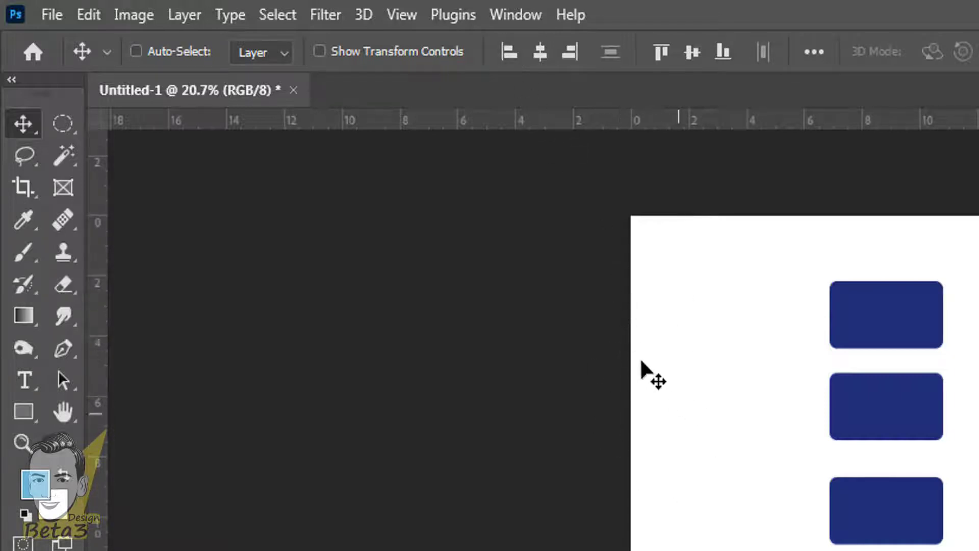
pyautogui.click(465, 48)
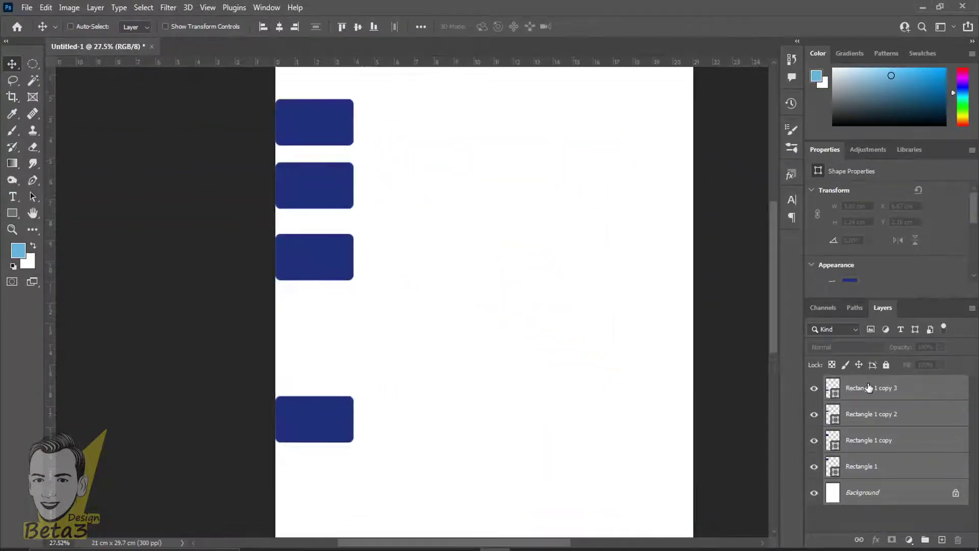
pyautogui.click(877, 388)
pyautogui.scroll(3, 279, 204)
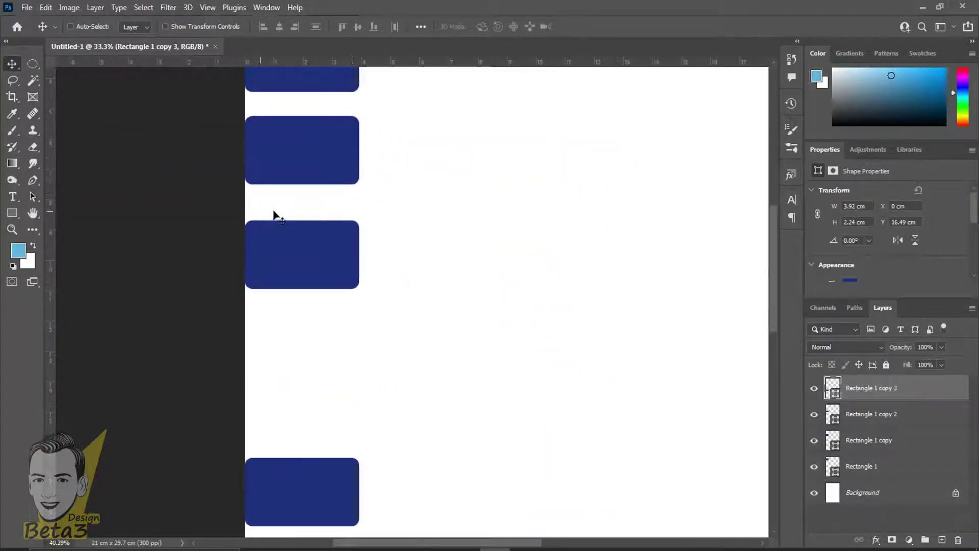
pyautogui.moveTo(411, 170); pyautogui.dragTo(467, 294)
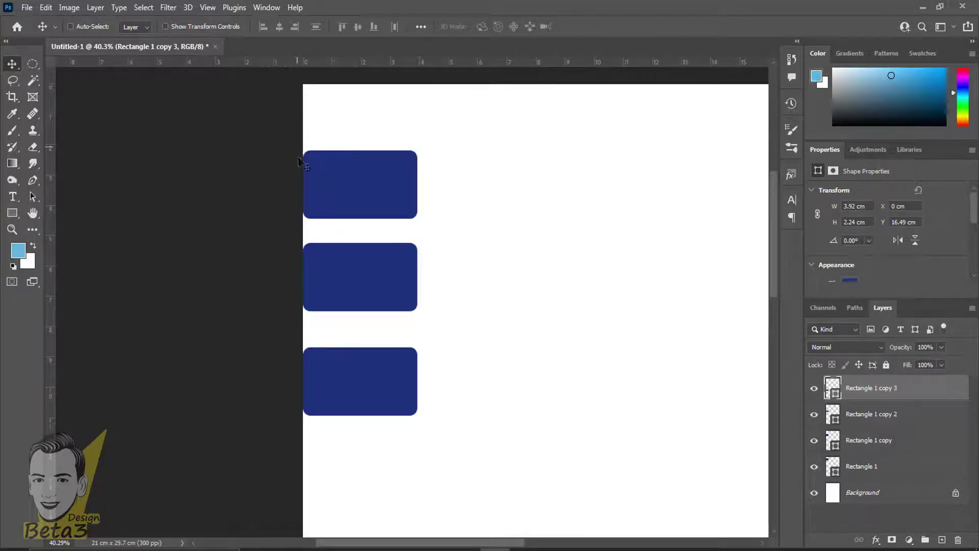
pyautogui.scroll(-2, 311, 245)
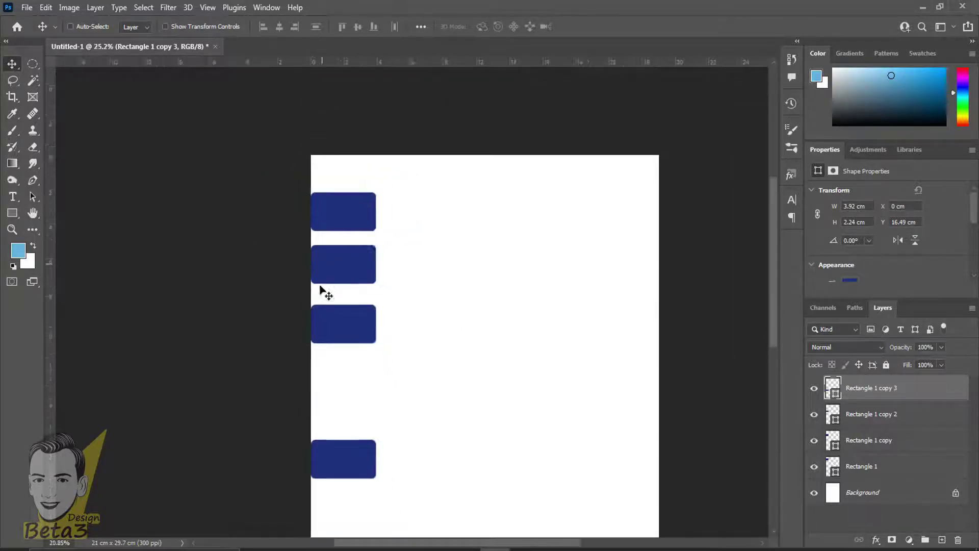
pyautogui.scroll(-2, 323, 290)
pyautogui.scroll(1, 464, 273)
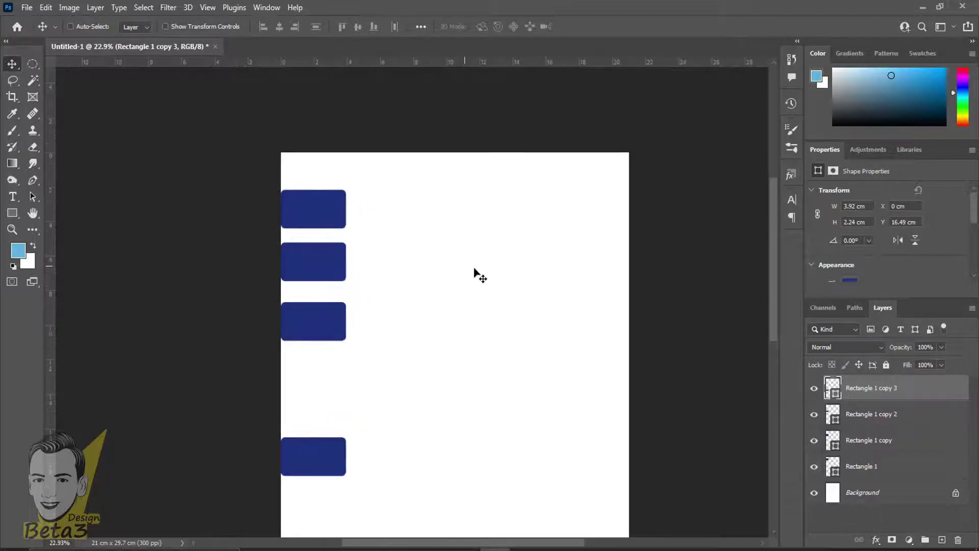
# - Drag the three lower rectangles flush to the page's right edge at X 17.08 cm
pyautogui.click(860, 441)
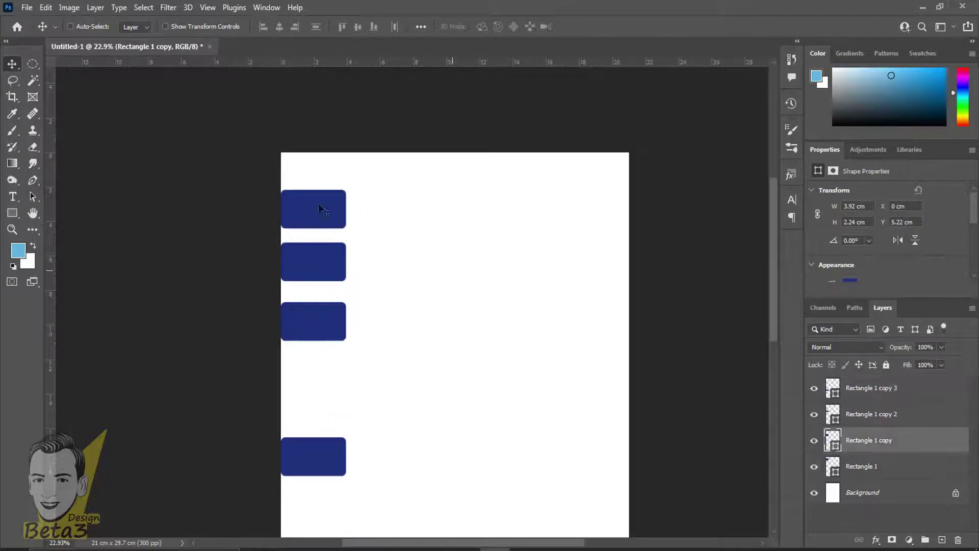
pyautogui.moveTo(321, 204); pyautogui.dragTo(586, 225)
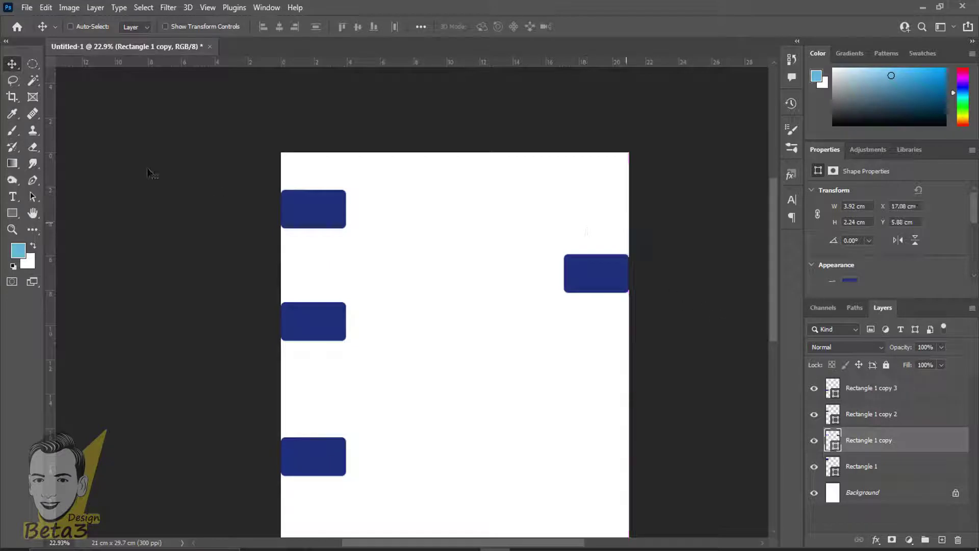
pyautogui.click(869, 414)
pyautogui.moveTo(326, 213); pyautogui.dragTo(611, 215)
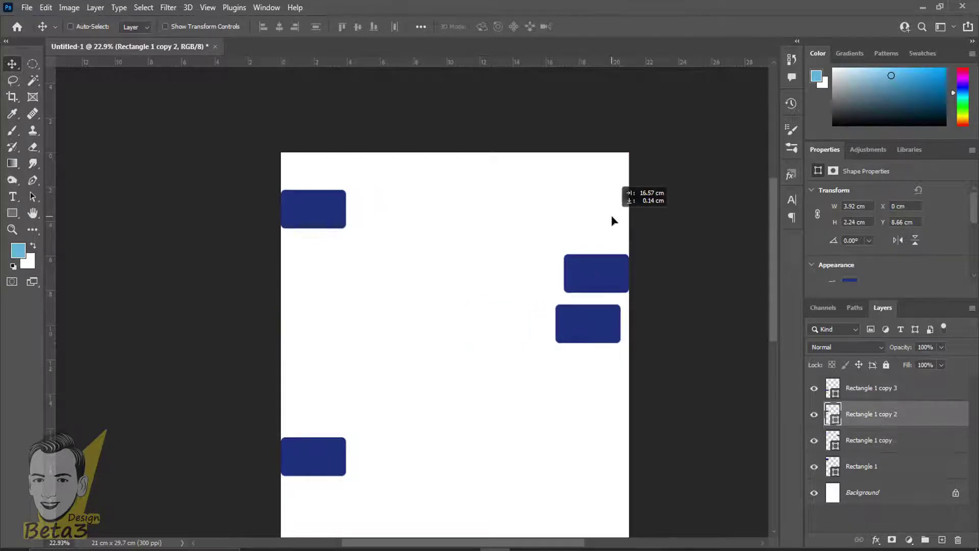
pyautogui.click(862, 440)
pyautogui.moveTo(276, 225)
pyautogui.mouseDown()
pyautogui.moveTo(405, 235)
pyautogui.moveTo(326, 214)
pyautogui.mouseUp()
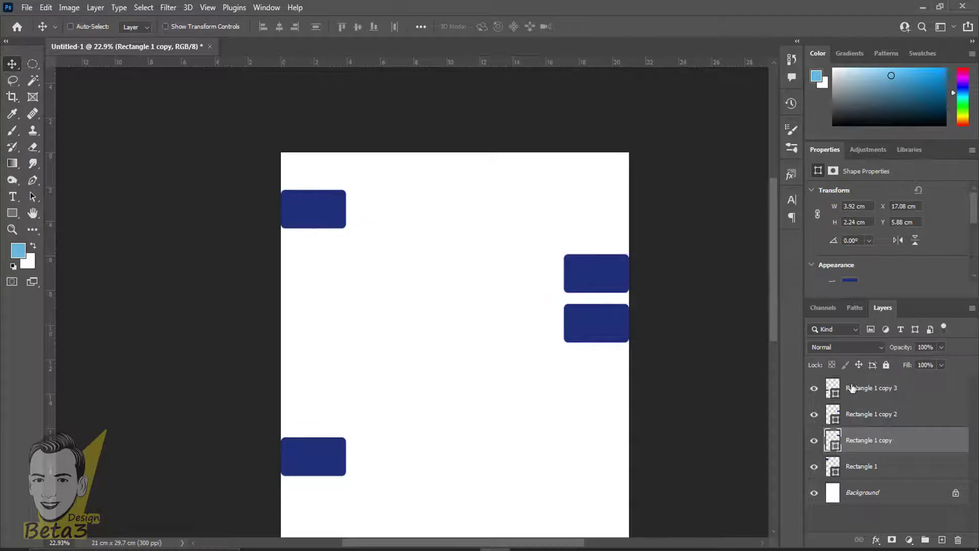
pyautogui.moveTo(363, 249); pyautogui.dragTo(590, 247)
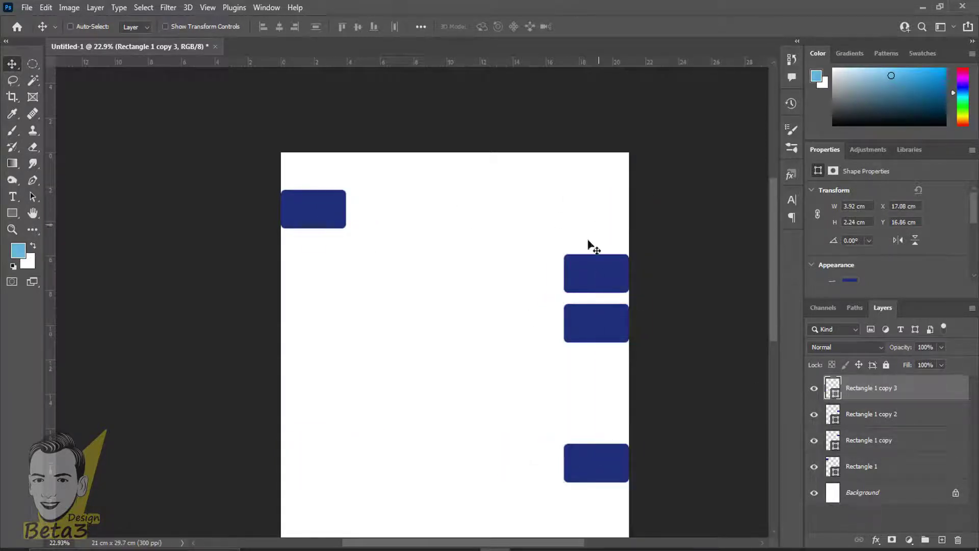
pyautogui.keyDown('alt'); pyautogui.scroll(3, 712, 464); pyautogui.keyUp('alt')
pyautogui.keyDown('alt'); pyautogui.scroll(1, 713, 465); pyautogui.keyUp('alt')
pyautogui.moveTo(685, 422); pyautogui.dragTo(546, 355)
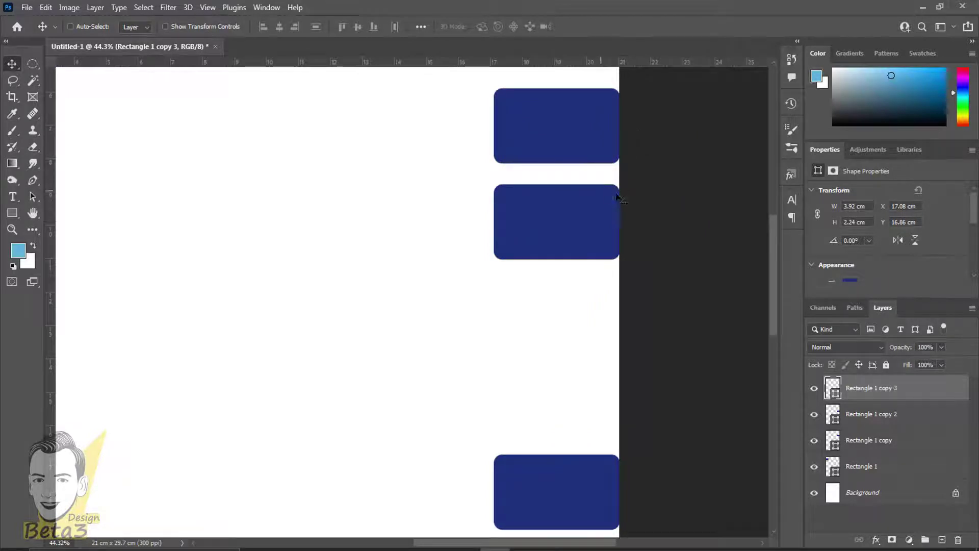
# - Add Background to the layer selection and align all rectangles to the page's left edge
pyautogui.click(861, 493)
pyautogui.keyDown('alt'); pyautogui.scroll(-4, 249, 334); pyautogui.keyUp('alt')
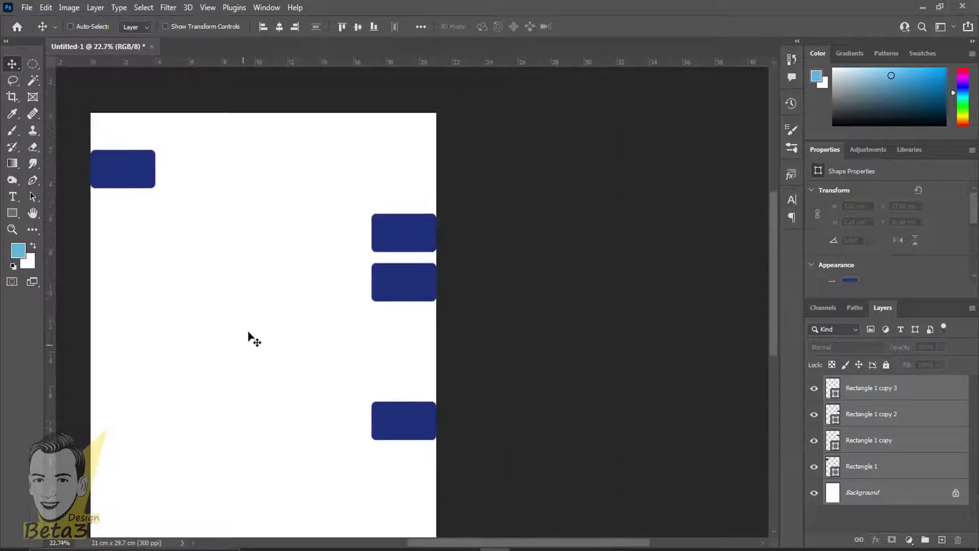
pyautogui.click(265, 28)
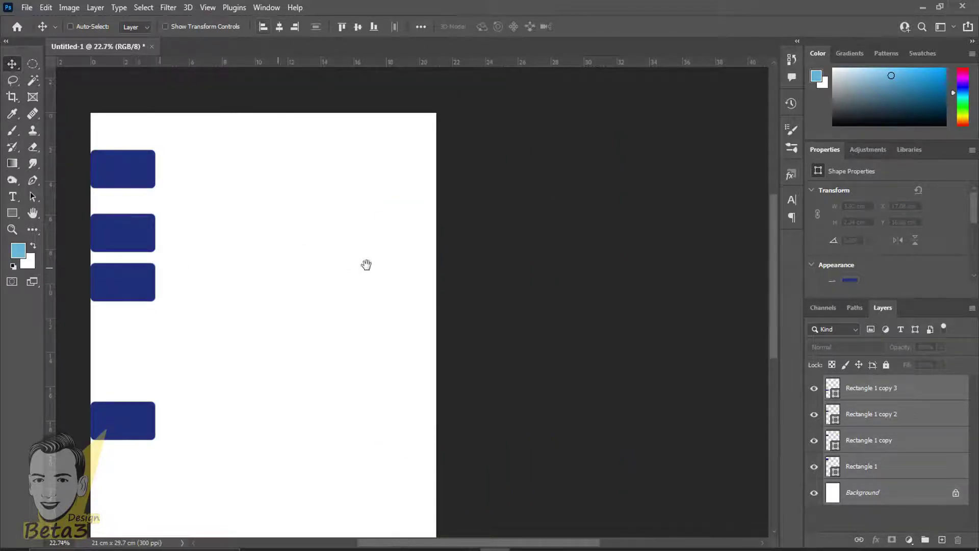
pyautogui.hscroll(-3, 365, 265)
pyautogui.scroll(3, 269, 313)
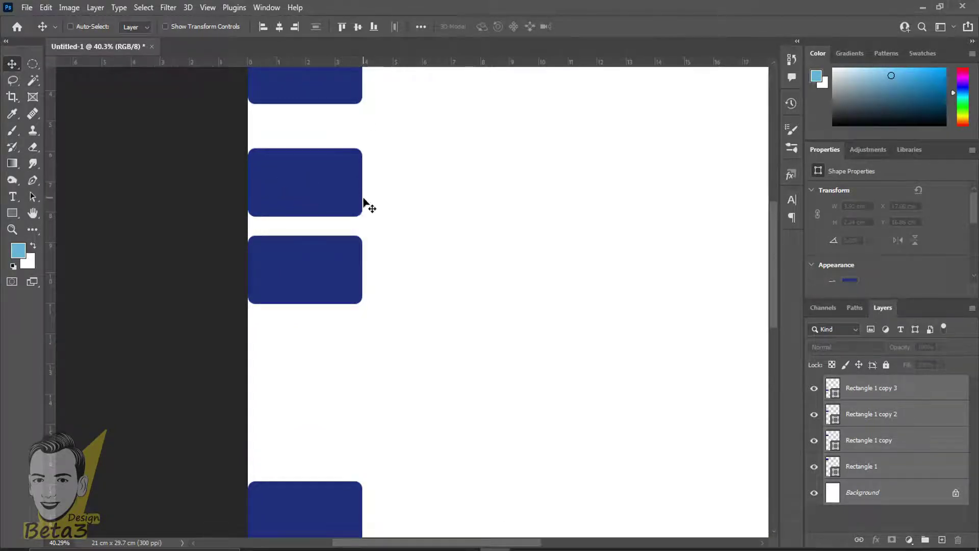
pyautogui.scroll(-3, 352, 393)
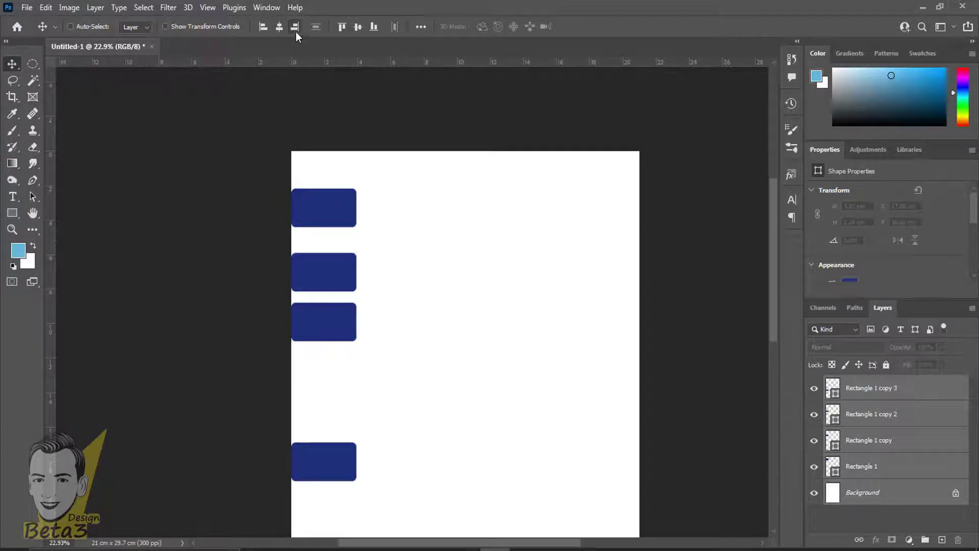
# - Align all four rectangles to the page's right edge in one column
pyautogui.click(296, 31)
pyautogui.scroll(2, 612, 203)
pyautogui.scroll(2, 581, 270)
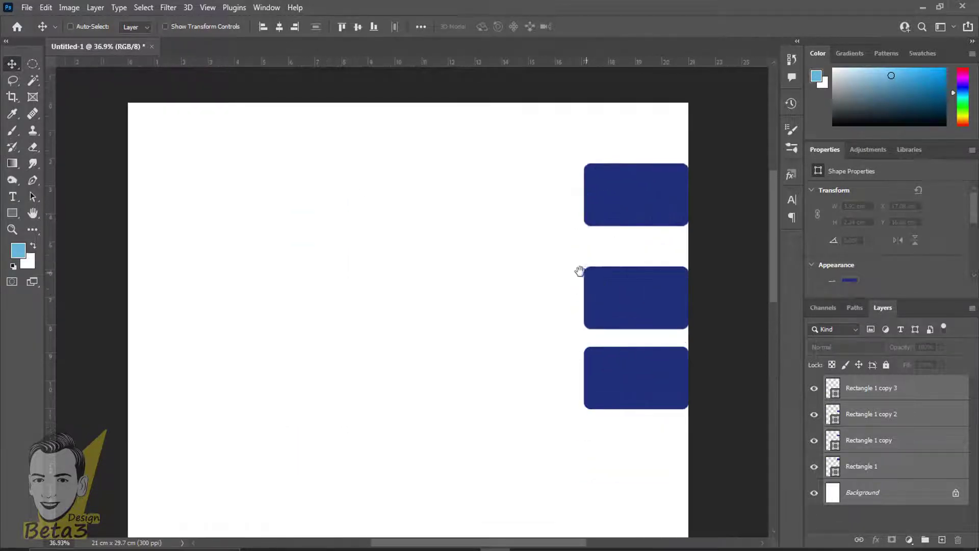
pyautogui.moveTo(582, 271); pyautogui.dragTo(453, 182)
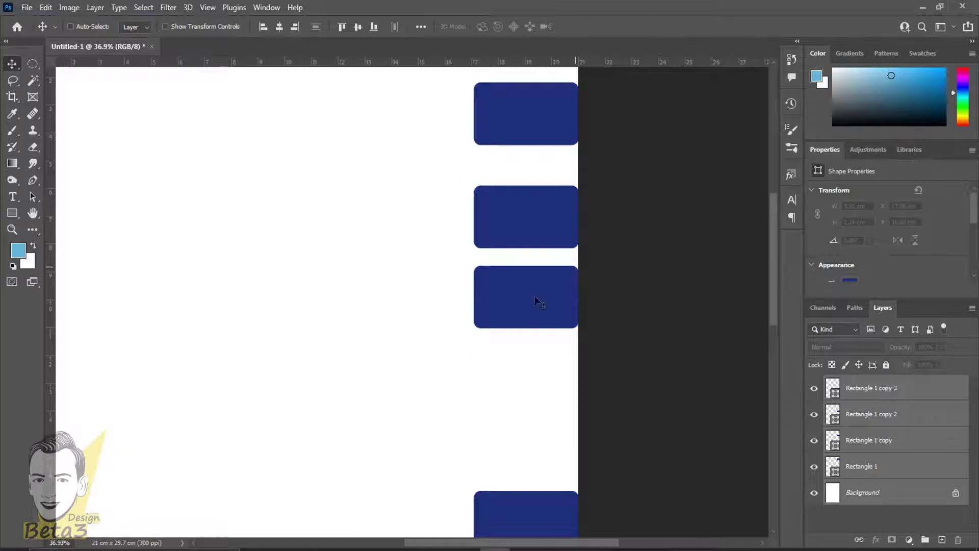
pyautogui.scroll(-3, 510, 337)
pyautogui.scroll(1, 453, 374)
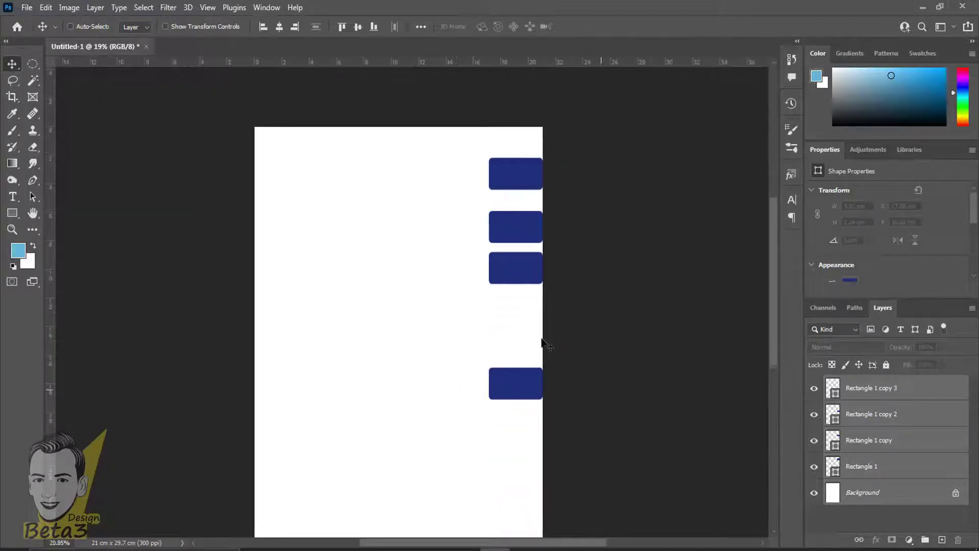
pyautogui.scroll(1, 543, 343)
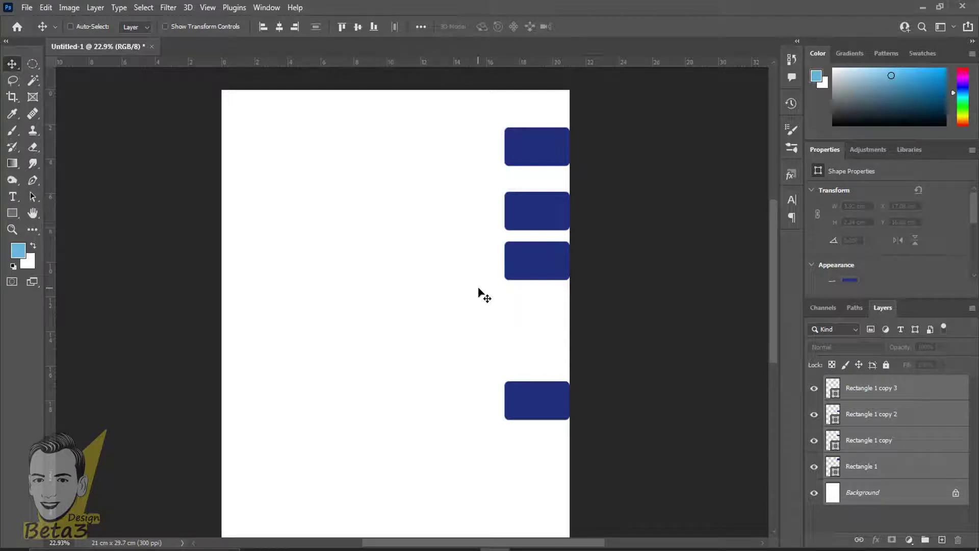
# - Hide Rectangle 1 copy 2 and copy 3, and move Rectangle 1 to the page's upper left
pyautogui.click(890, 473)
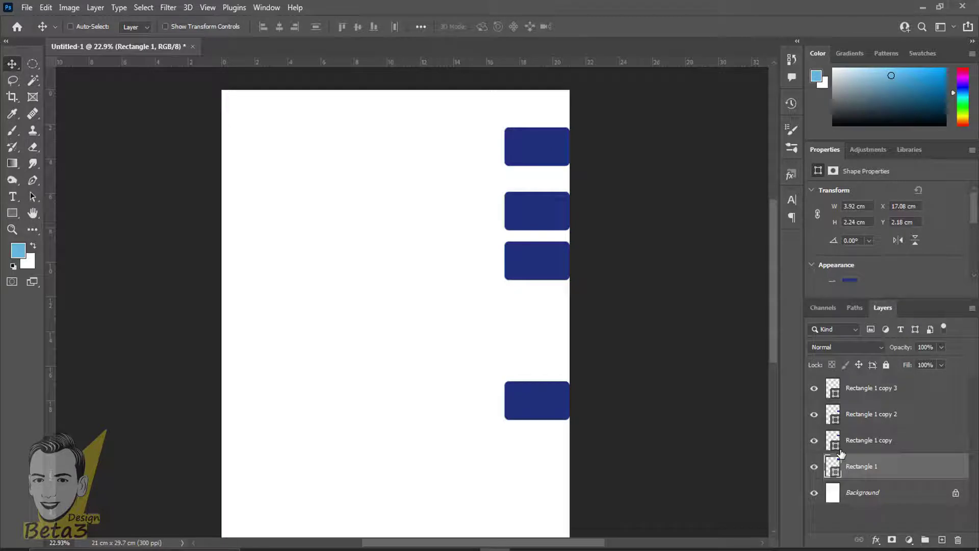
pyautogui.click(814, 414)
pyautogui.click(814, 389)
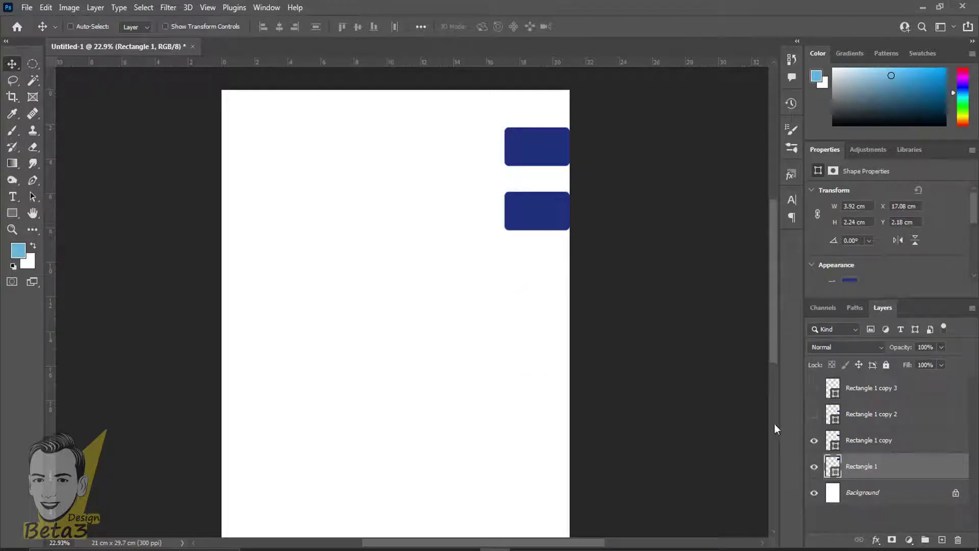
pyautogui.scroll(1, 657, 480)
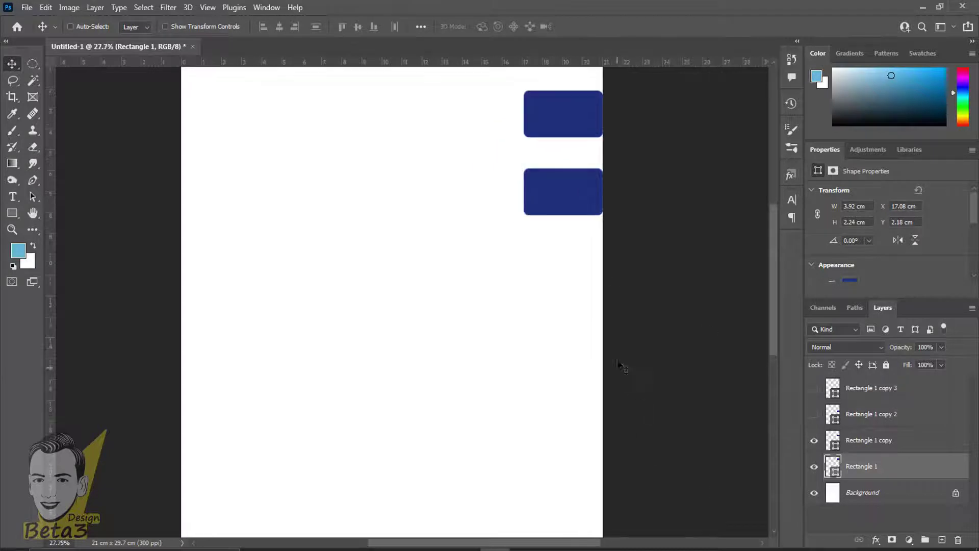
pyautogui.scroll(-2, 530, 224)
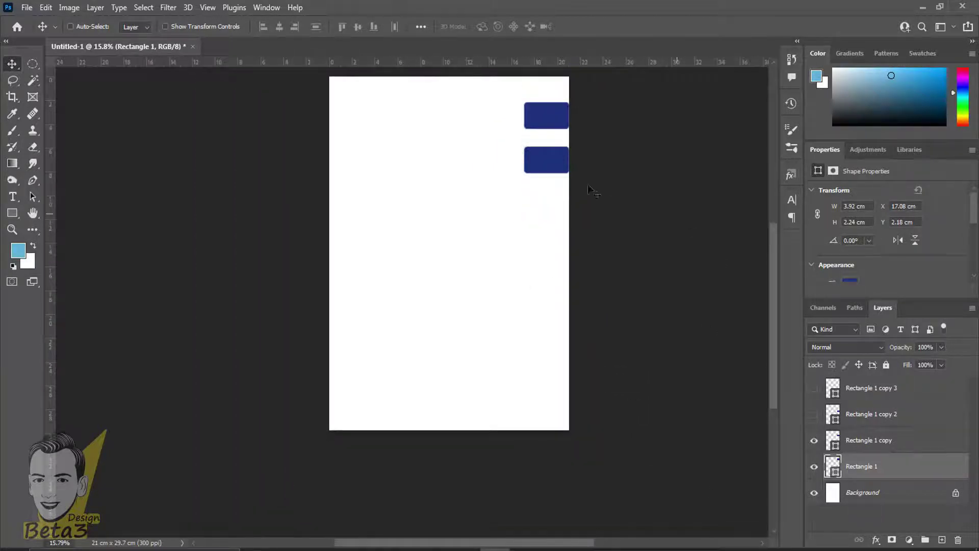
pyautogui.moveTo(547, 174); pyautogui.dragTo(376, 167)
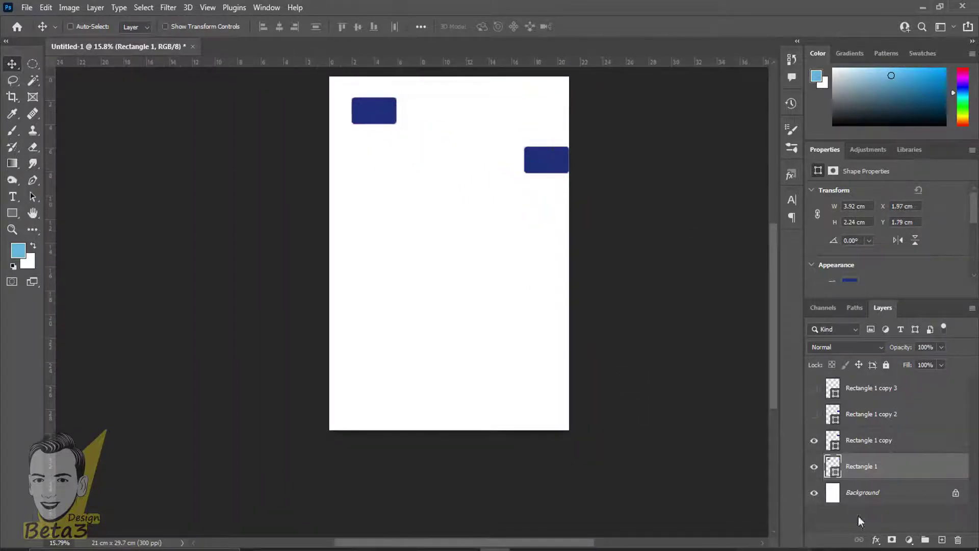
# - Move Rectangle 1 copy to the bottom-right corner at X 14.78 cm, Y 25.29 cm
pyautogui.click(869, 439)
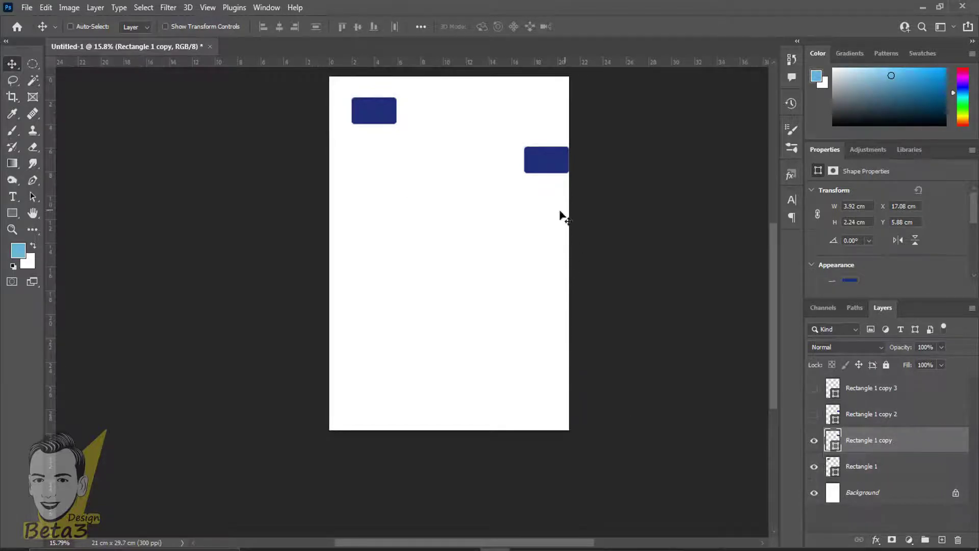
pyautogui.moveTo(560, 217); pyautogui.dragTo(542, 415)
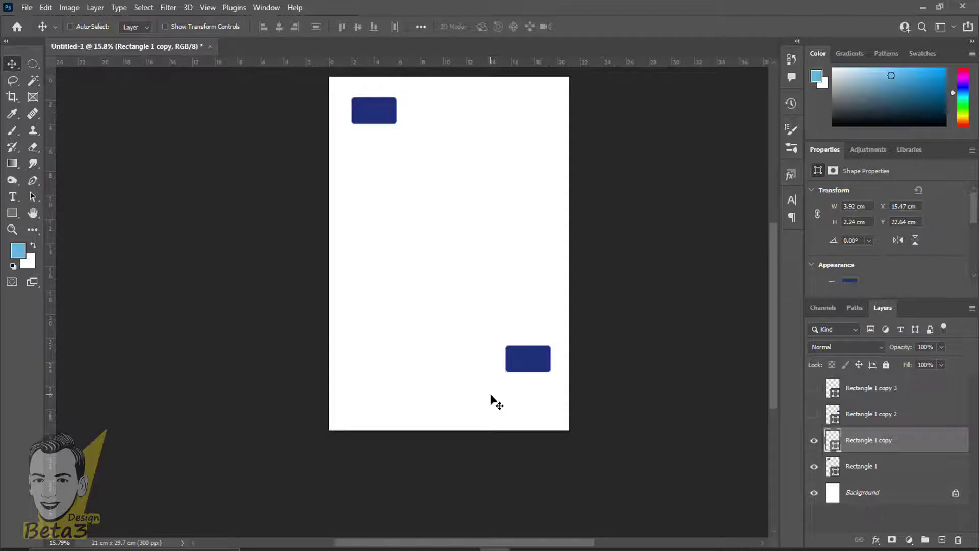
pyautogui.scroll(1, 407, 222)
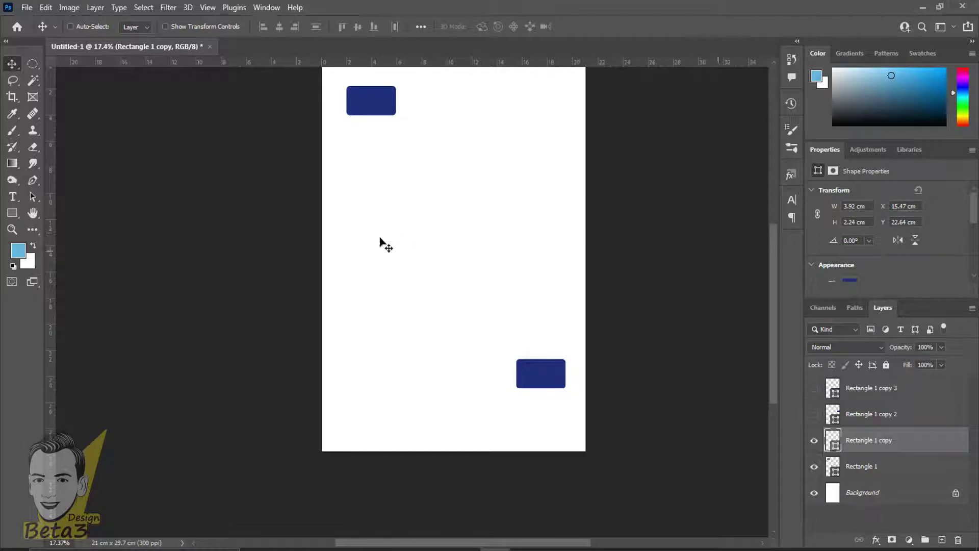
pyautogui.scroll(-1, 338, 240)
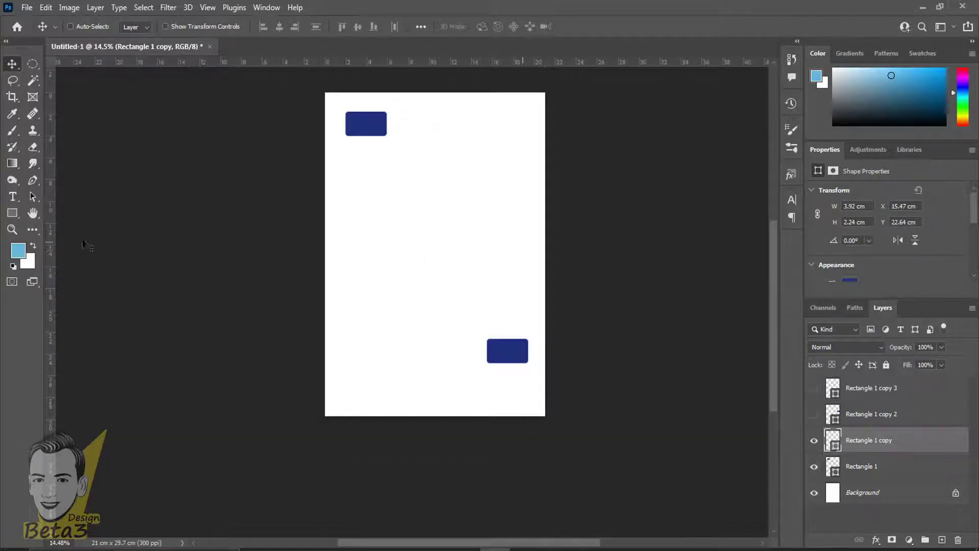
pyautogui.scroll(2, 581, 295)
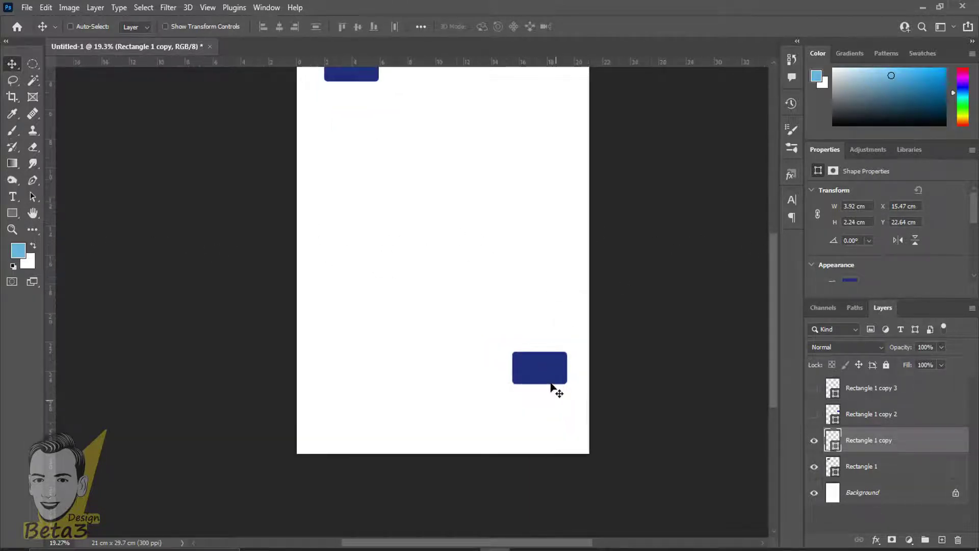
pyautogui.moveTo(420, 97)
pyautogui.mouseDown()
pyautogui.moveTo(545, 252)
pyautogui.moveTo(544, 267)
pyautogui.mouseUp()
pyautogui.scroll(-2, 561, 194)
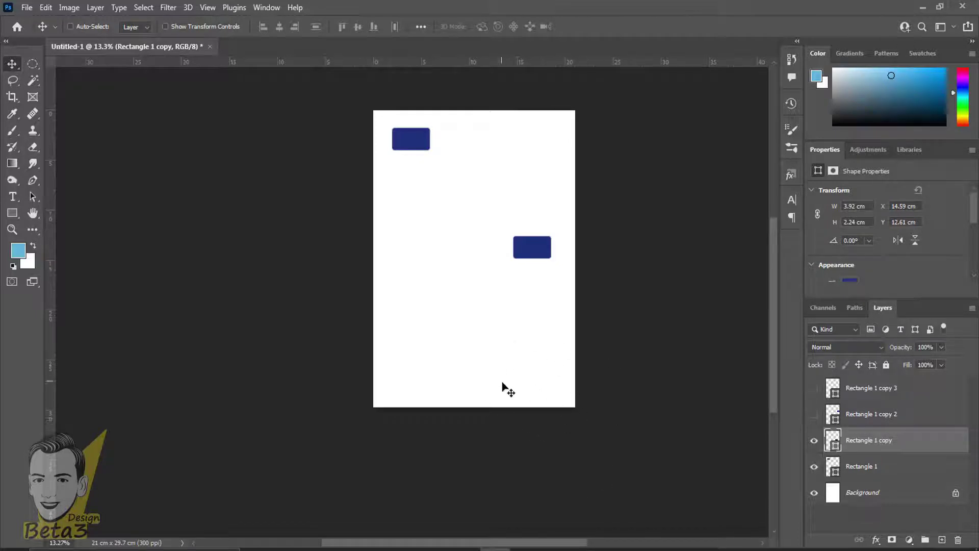
pyautogui.moveTo(525, 266); pyautogui.dragTo(528, 392)
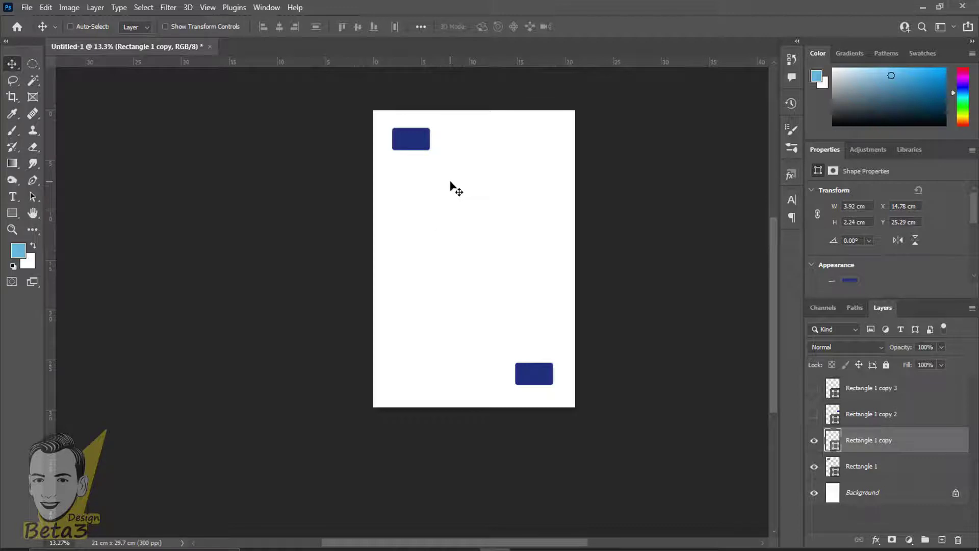
pyautogui.scroll(1, 452, 182)
pyautogui.scroll(3, 445, 257)
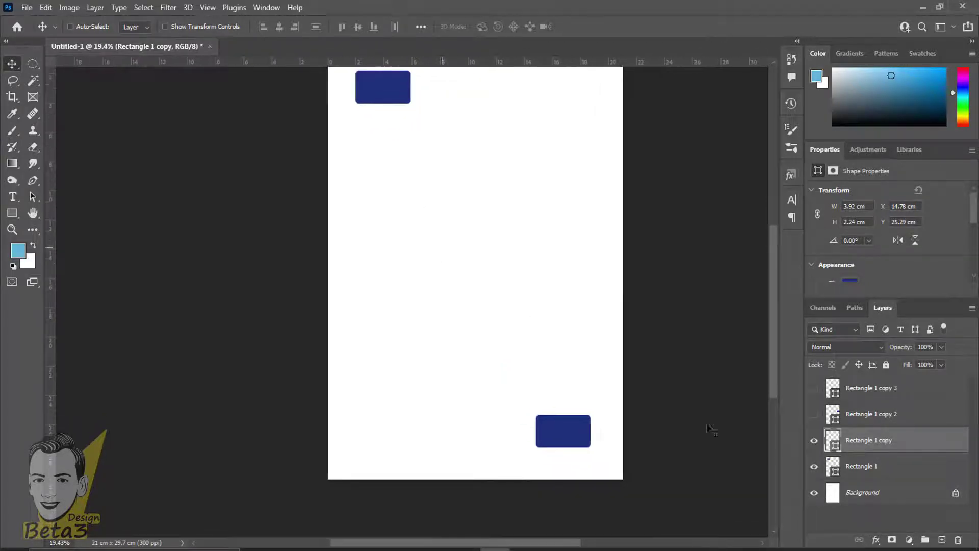
# - Select Rectangle 1 and Rectangle 1 copy together, briefly toggling the top-left rectangle's visibility to check it
pyautogui.click(862, 472)
pyautogui.keyDown('shift'); pyautogui.click(866, 445); pyautogui.keyUp('shift')
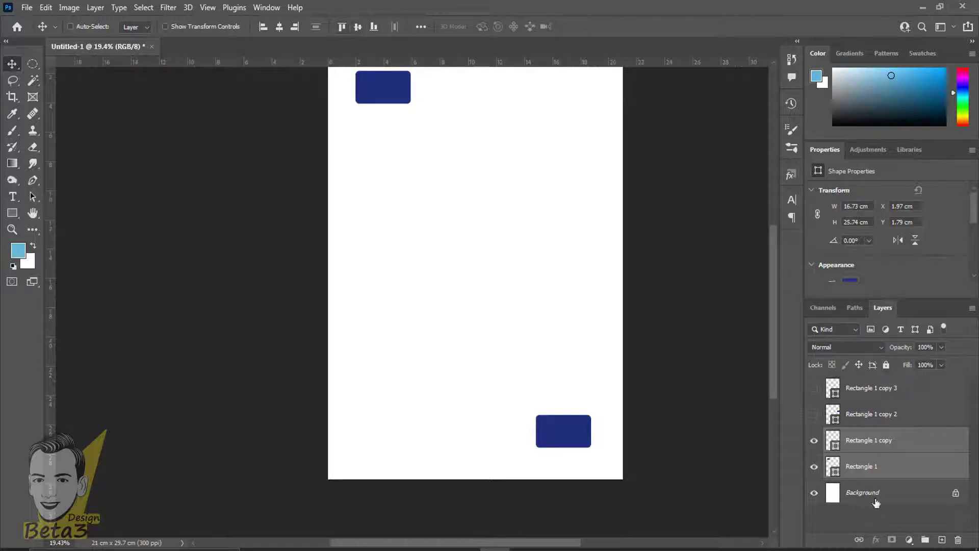
pyautogui.click(867, 496)
pyautogui.click(870, 441)
pyautogui.keyDown('shift'); pyautogui.click(863, 461); pyautogui.keyUp('shift')
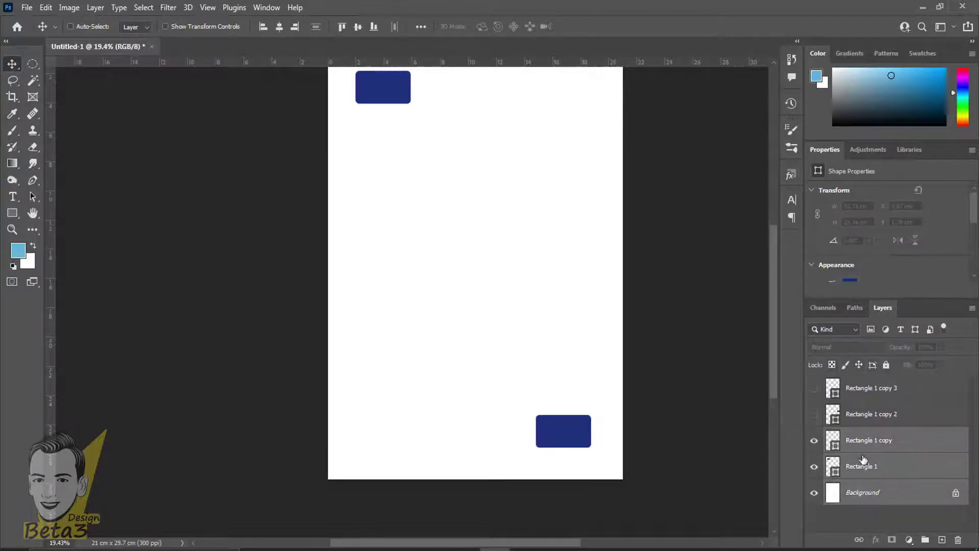
pyautogui.click(871, 494)
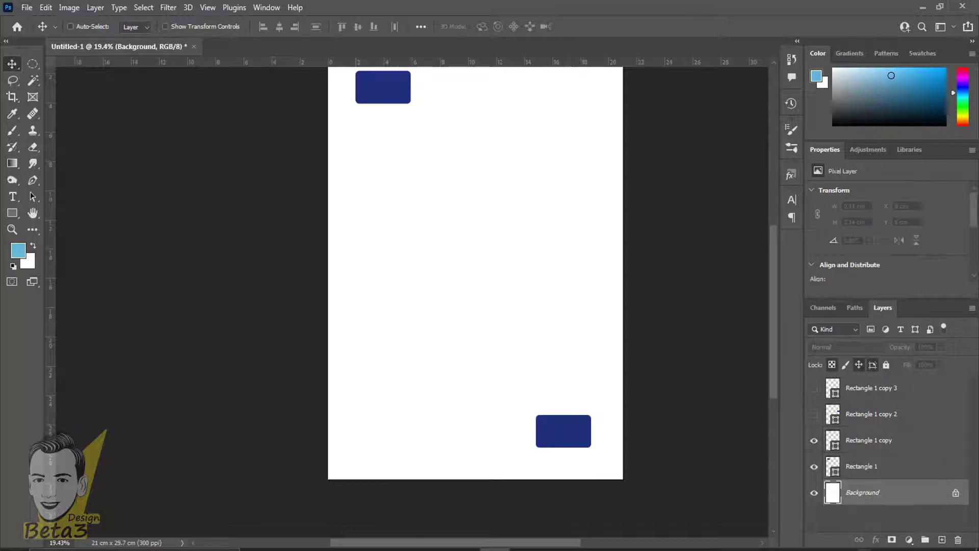
pyautogui.click(870, 470)
pyautogui.click(815, 467)
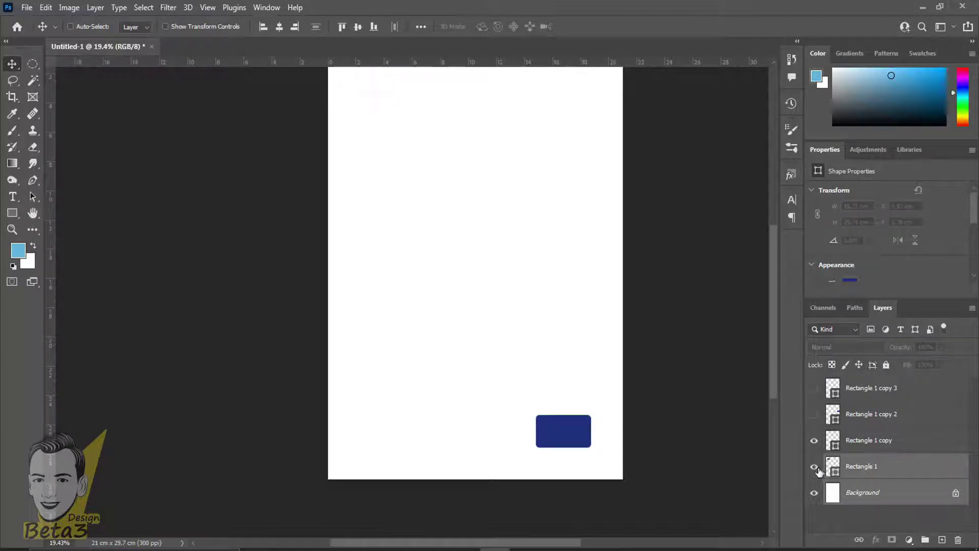
pyautogui.click(815, 441)
pyautogui.keyDown('ctrl'); pyautogui.click(887, 446); pyautogui.keyUp('ctrl')
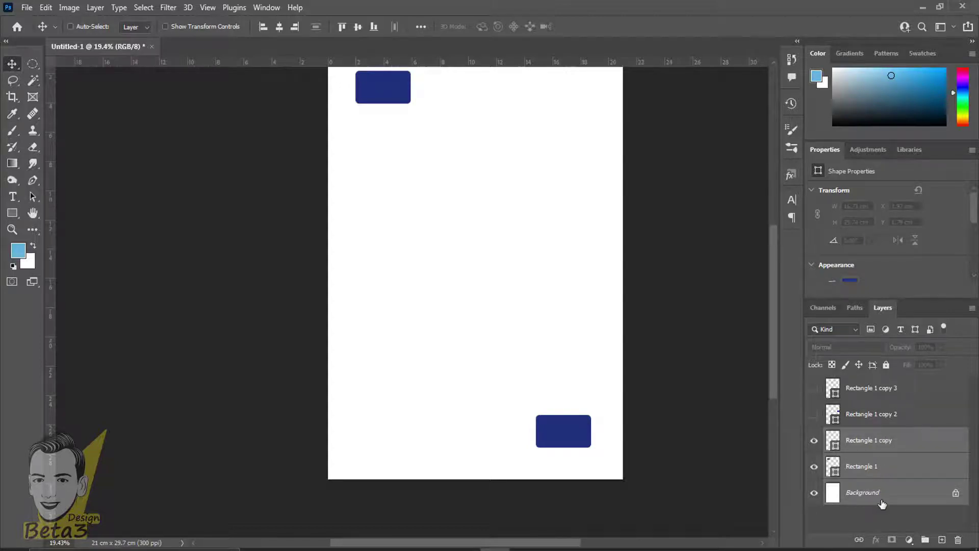
pyautogui.scroll(-1, 463, 442)
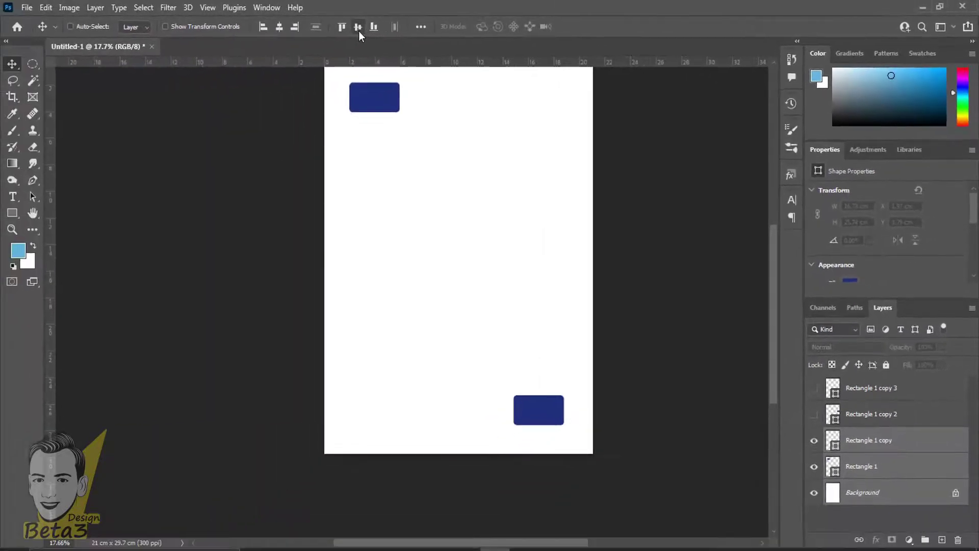
# - Align Rectangle 1 and Rectangle 1 copy on their vertical centres at mid-page
pyautogui.click(358, 30)
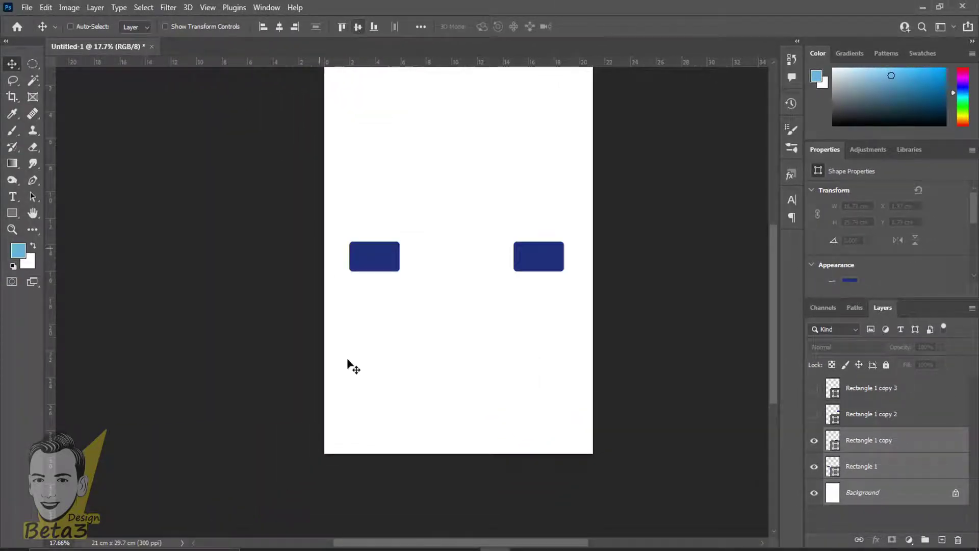
pyautogui.scroll(-1, 362, 407)
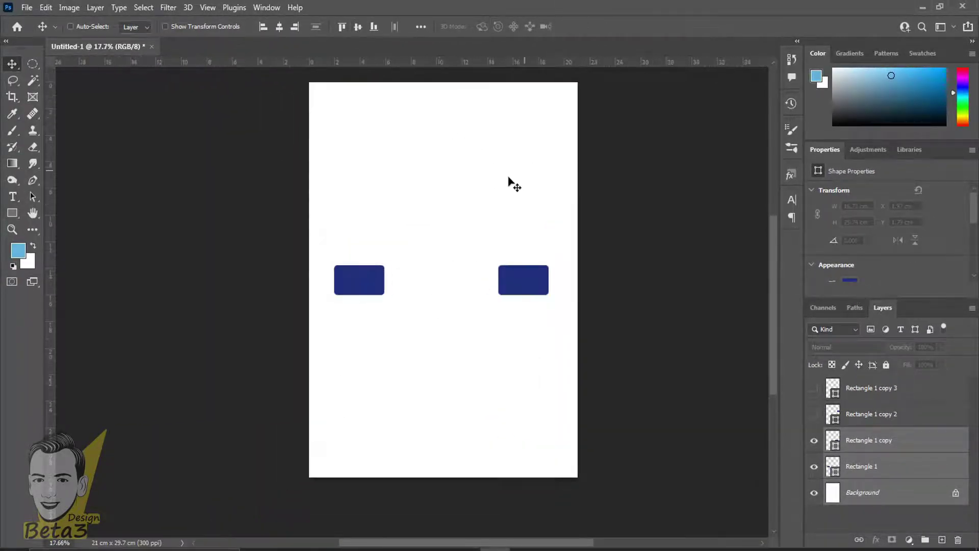
pyautogui.scroll(1, 497, 236)
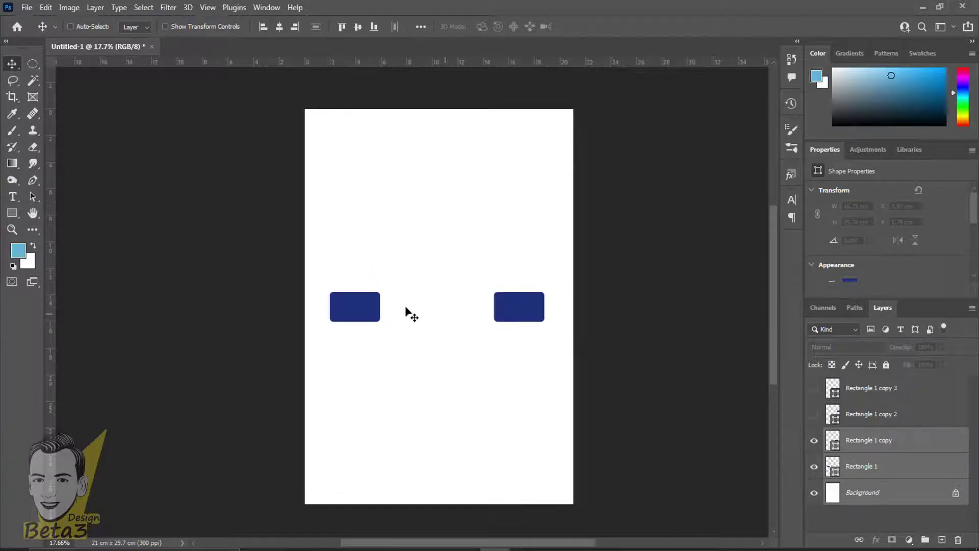
pyautogui.scroll(1, 402, 331)
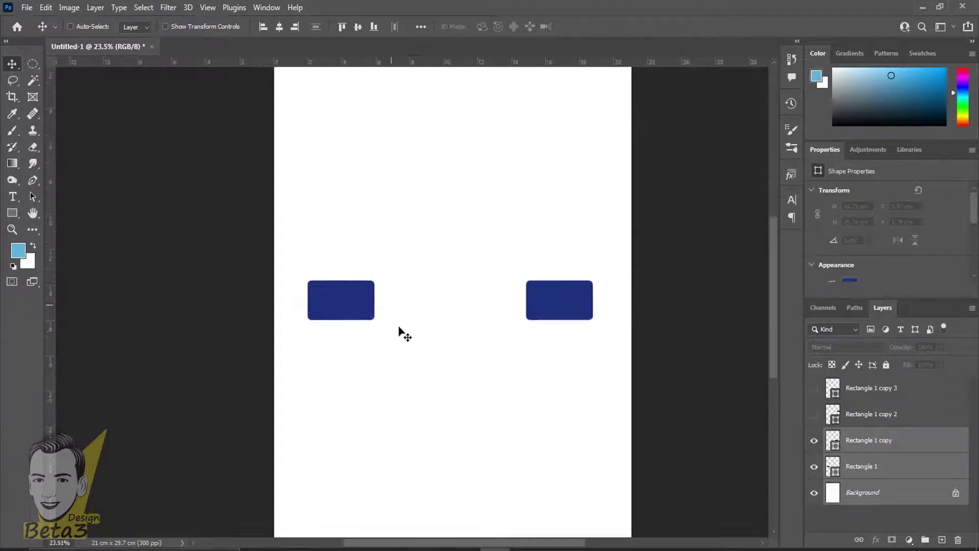
pyautogui.scroll(-2, 543, 334)
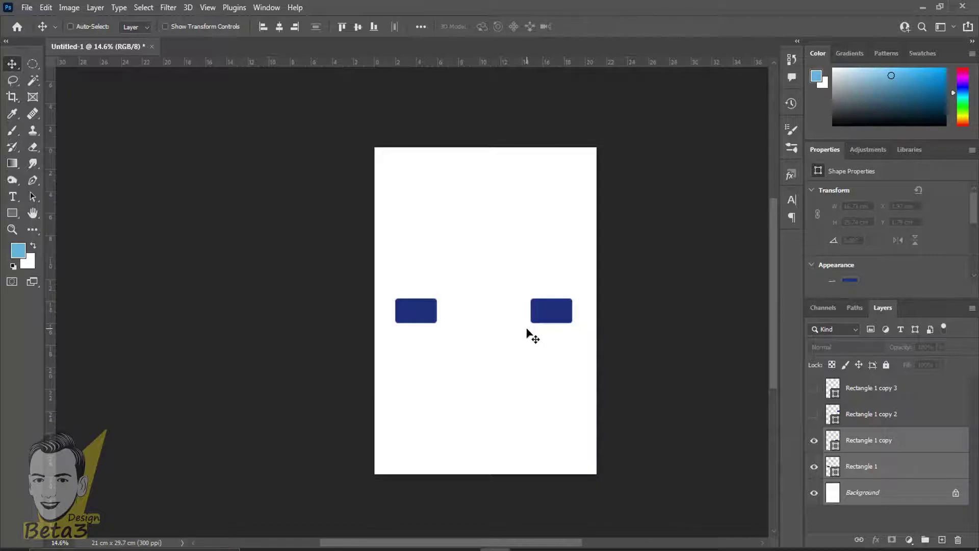
pyautogui.scroll(2, 529, 334)
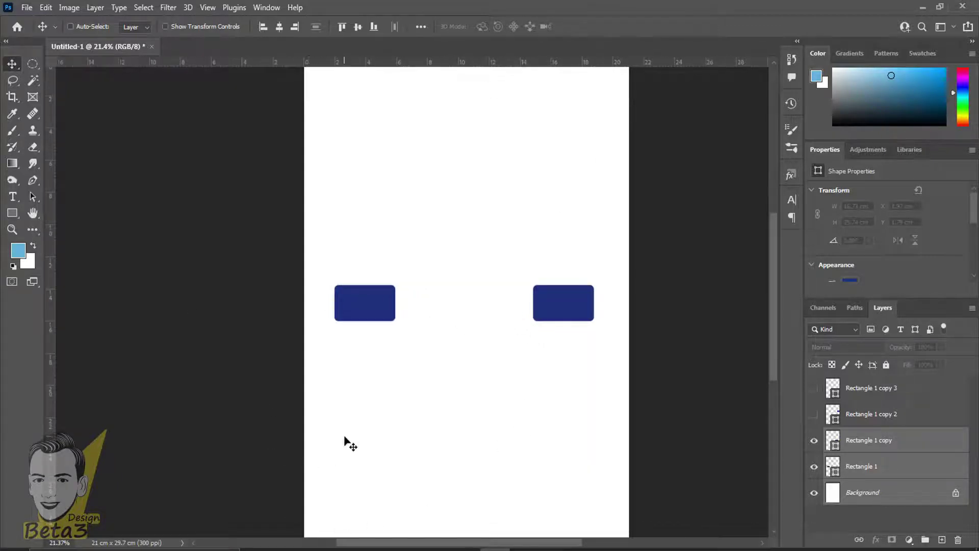
pyautogui.scroll(-1, 345, 438)
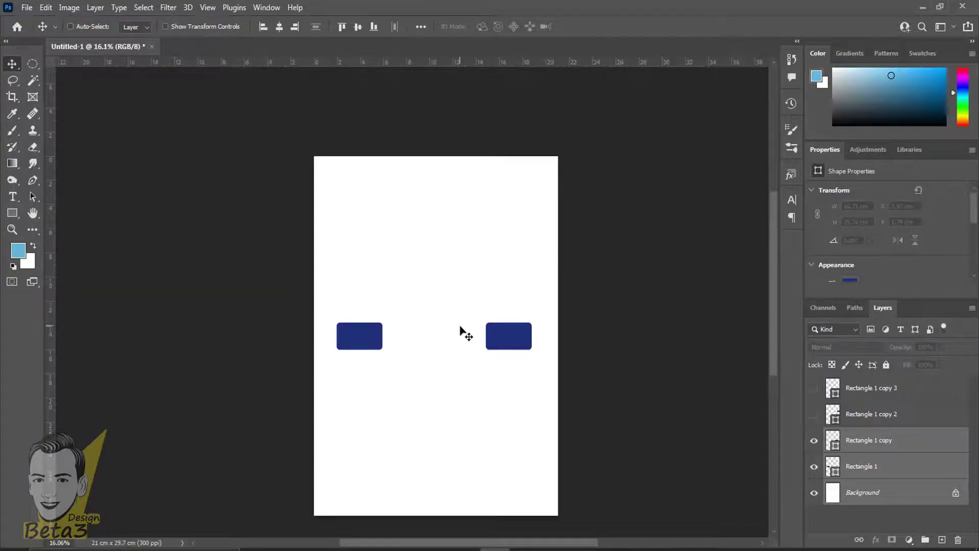
pyautogui.scroll(2, 458, 329)
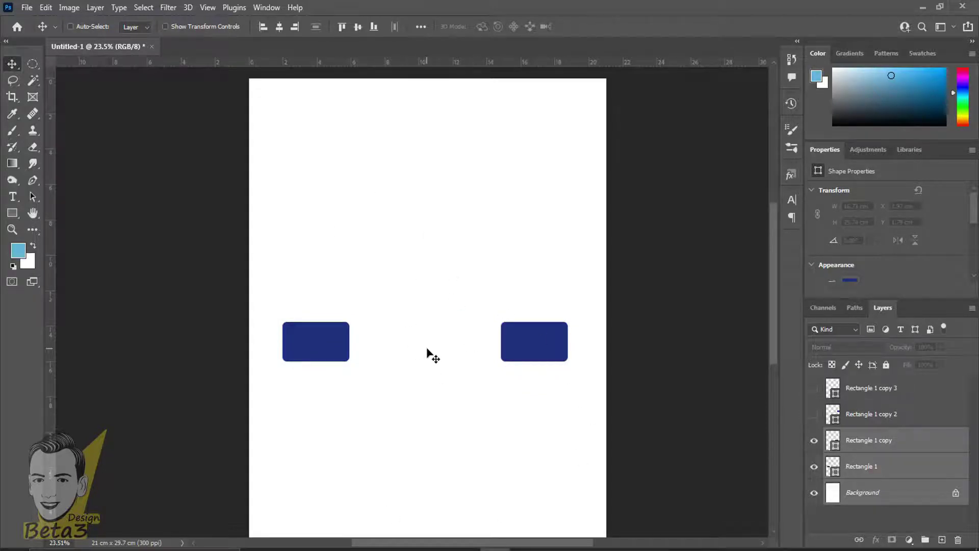
pyautogui.scroll(-1, 432, 355)
pyautogui.rightClick(32, 64)
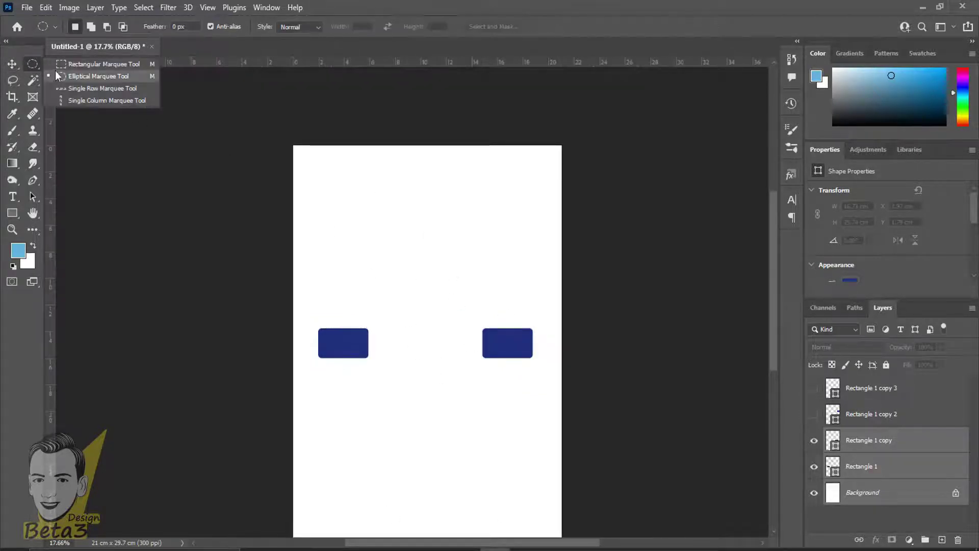
pyautogui.click(77, 64)
pyautogui.moveTo(488, 177); pyautogui.dragTo(265, 326)
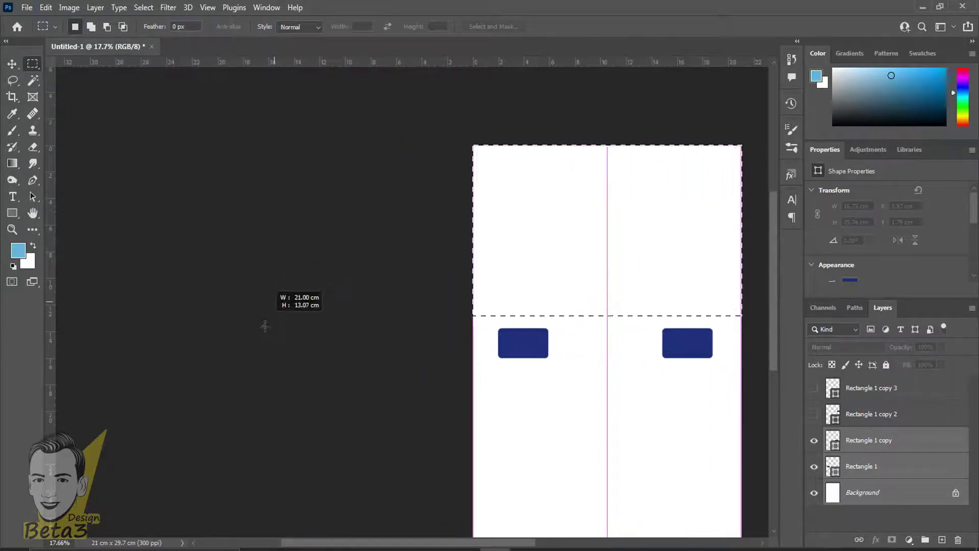
pyautogui.scroll(-1, 588, 452)
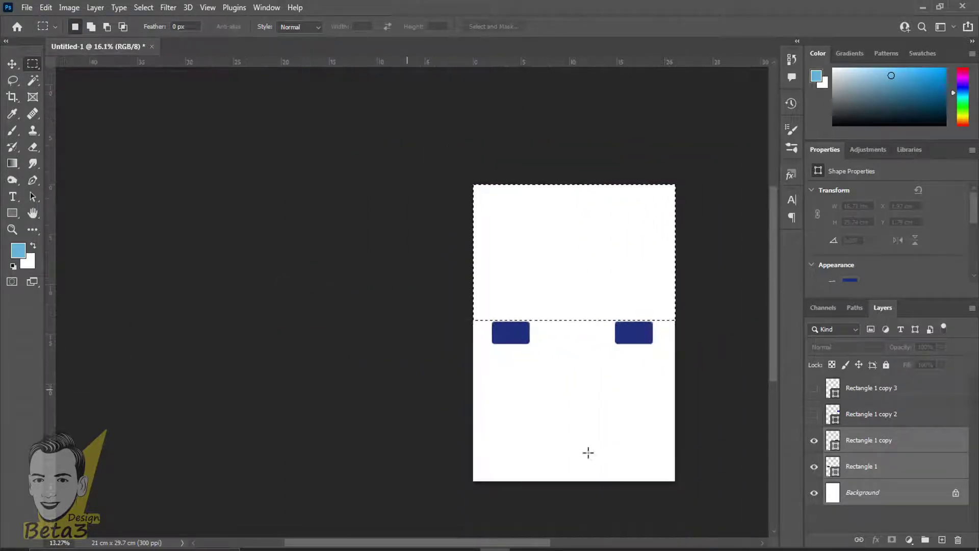
pyautogui.moveTo(538, 228); pyautogui.dragTo(534, 374)
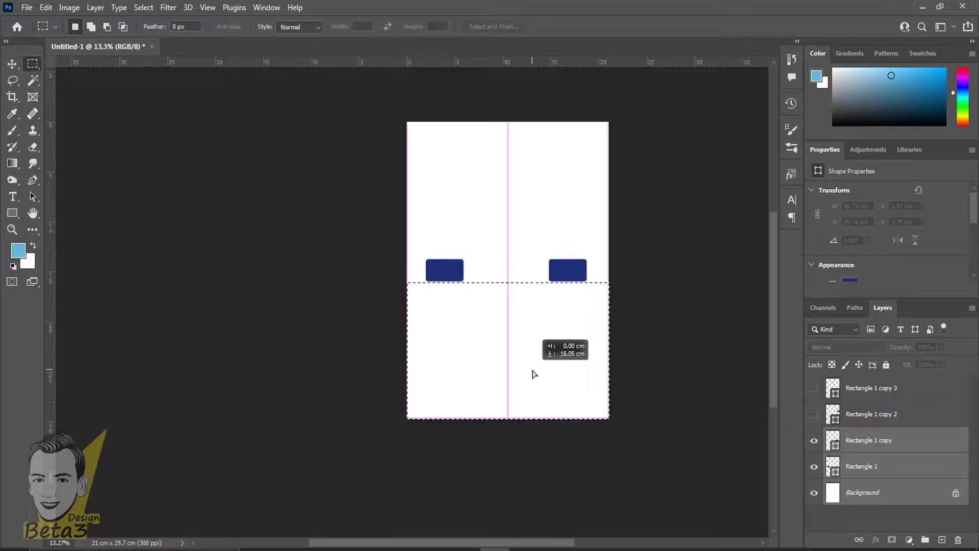
pyautogui.scroll(3, 581, 281)
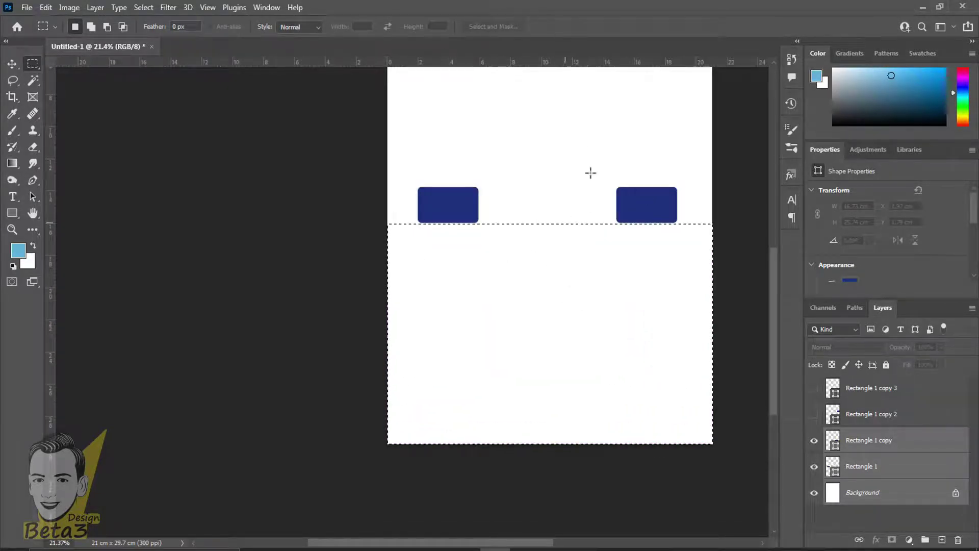
pyautogui.moveTo(712, 191)
pyautogui.mouseDown()
pyautogui.moveTo(255, 244)
pyautogui.moveTo(232, 221)
pyautogui.mouseUp()
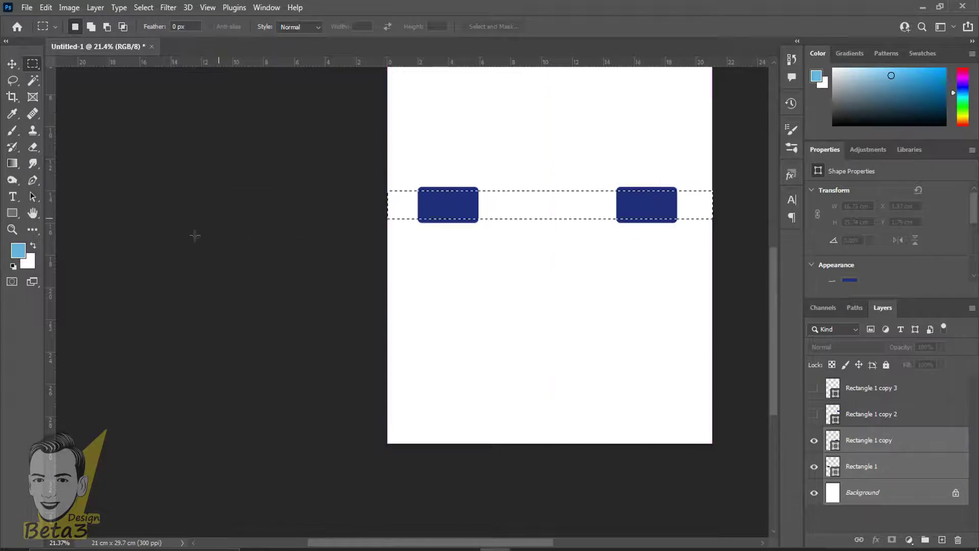
pyautogui.scroll(-1, 148, 294)
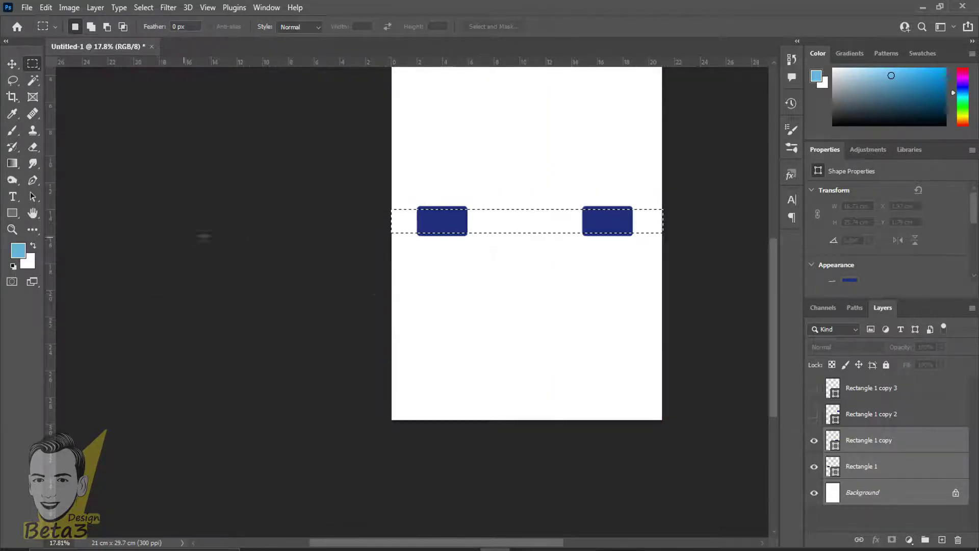
pyautogui.hotkey('ctrl', 'd')
pyautogui.scroll(-3, 509, 269)
pyautogui.scroll(2, 511, 267)
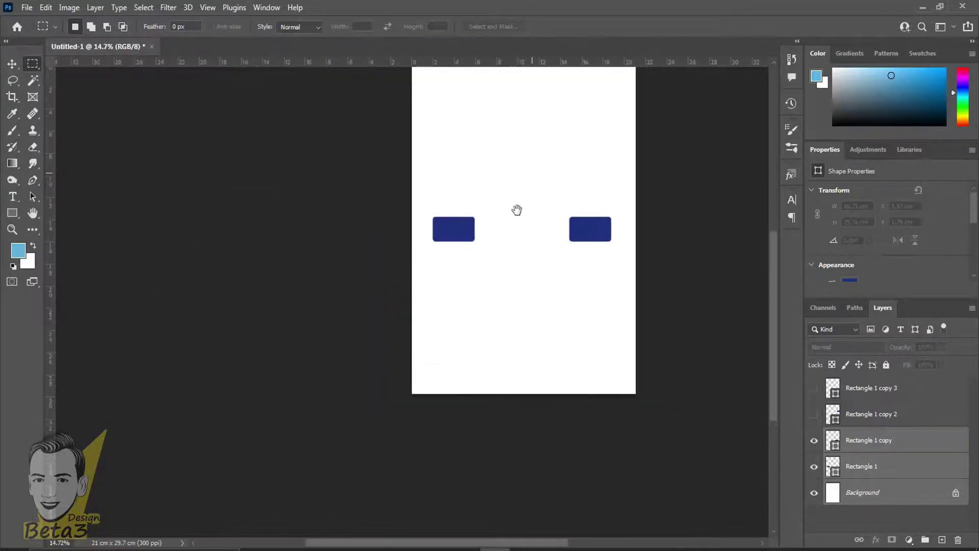
pyautogui.moveTo(517, 209); pyautogui.dragTo(505, 238)
pyautogui.scroll(1, 504, 240)
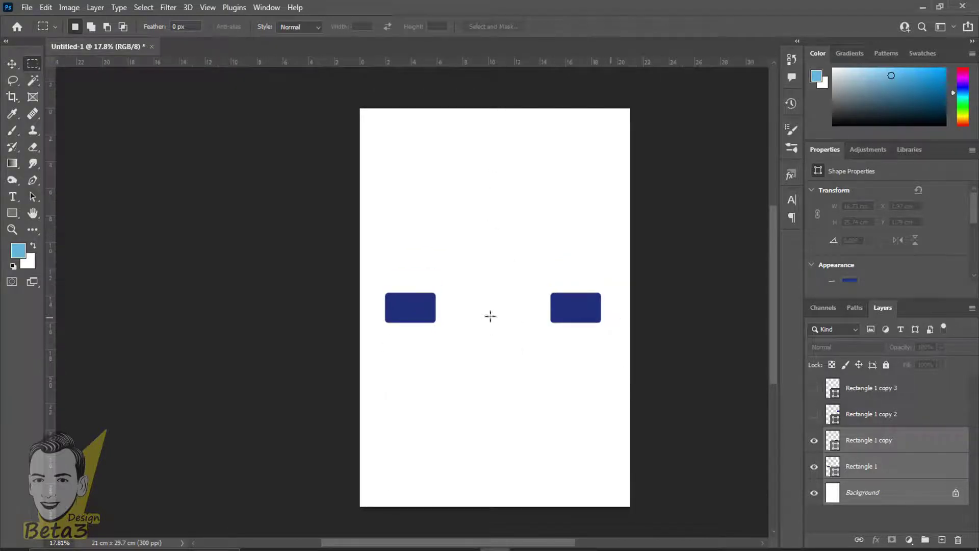
# - Move Rectangle 1 copy to the top-right corner and Rectangle 1 down toward the bottom centre
pyautogui.click(863, 441)
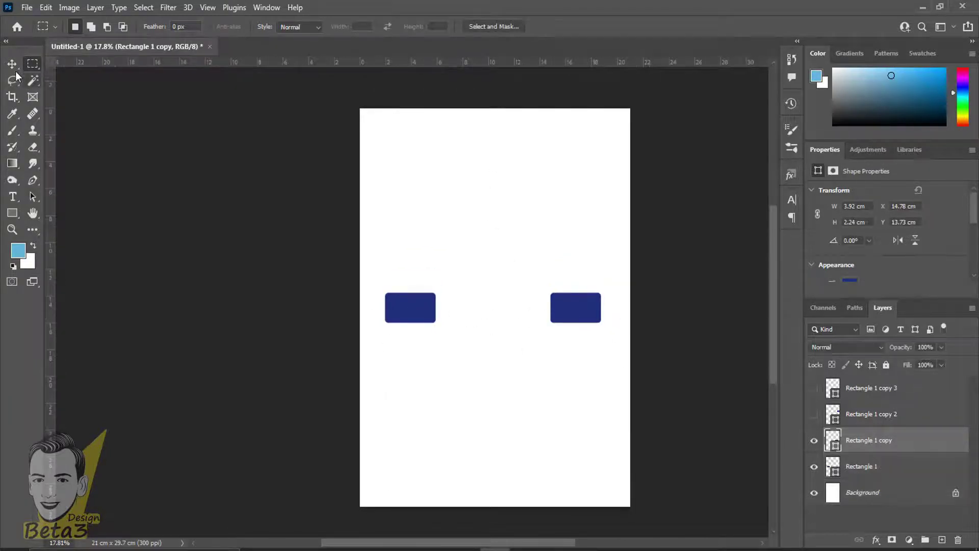
pyautogui.press('v')
pyautogui.moveTo(460, 326)
pyautogui.mouseDown()
pyautogui.moveTo(458, 195)
pyautogui.moveTo(478, 173)
pyautogui.moveTo(476, 144)
pyautogui.mouseUp()
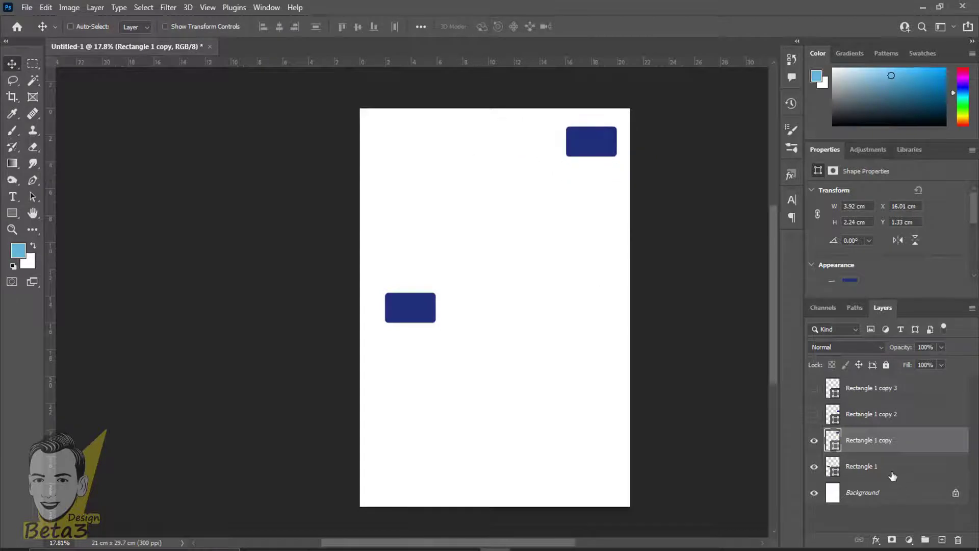
pyautogui.click(865, 466)
pyautogui.moveTo(417, 325)
pyautogui.mouseDown()
pyautogui.moveTo(536, 490)
pyautogui.moveTo(509, 459)
pyautogui.mouseUp()
# - Zoom out to the whole page and select both Rectangle 1 and Rectangle 1 copy
pyautogui.hotkey('ctrl', '-')
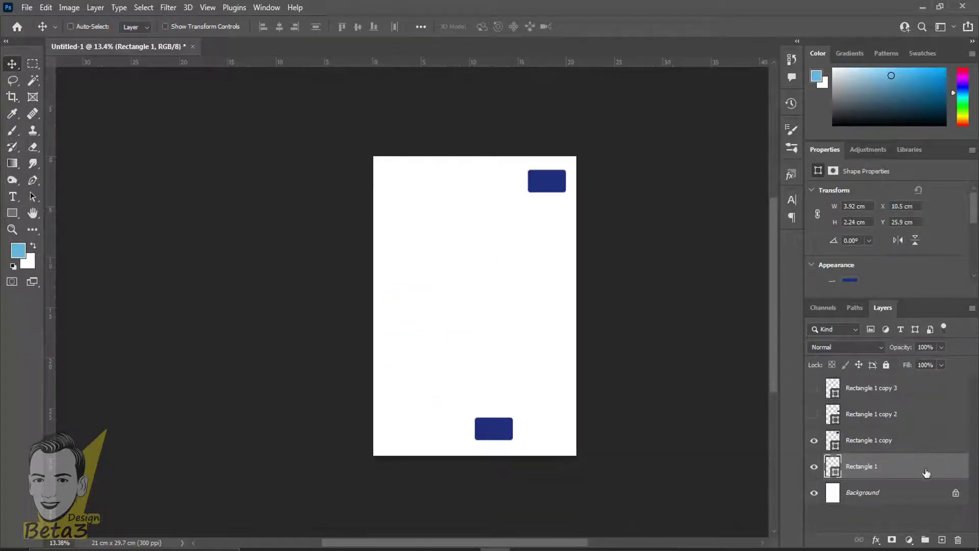
pyautogui.click(876, 493)
pyautogui.keyDown('shift'); pyautogui.click(885, 442); pyautogui.keyUp('shift')
pyautogui.scroll(1, 458, 290)
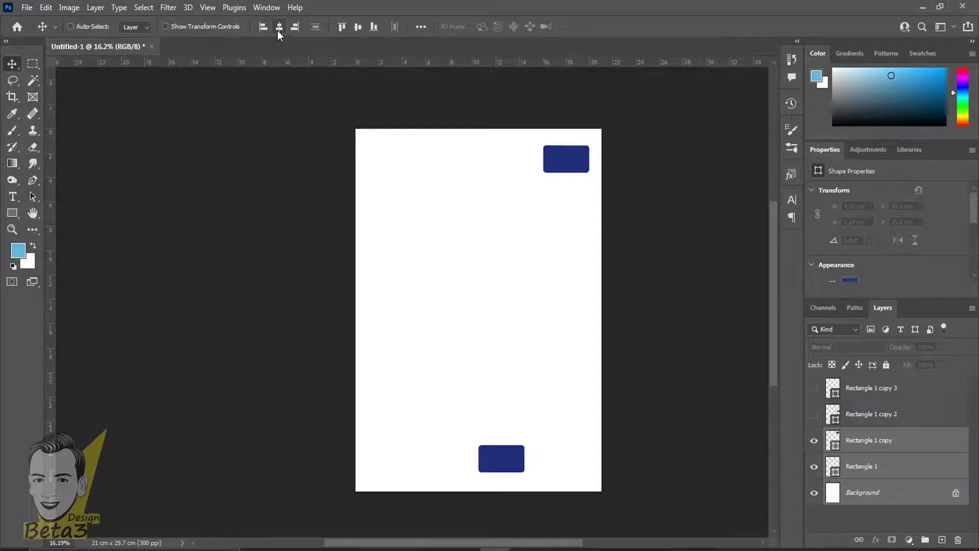
# - Align the two rectangles on their horizontal centres and pull Rectangle 1 copy to mid-page
pyautogui.click(277, 30)
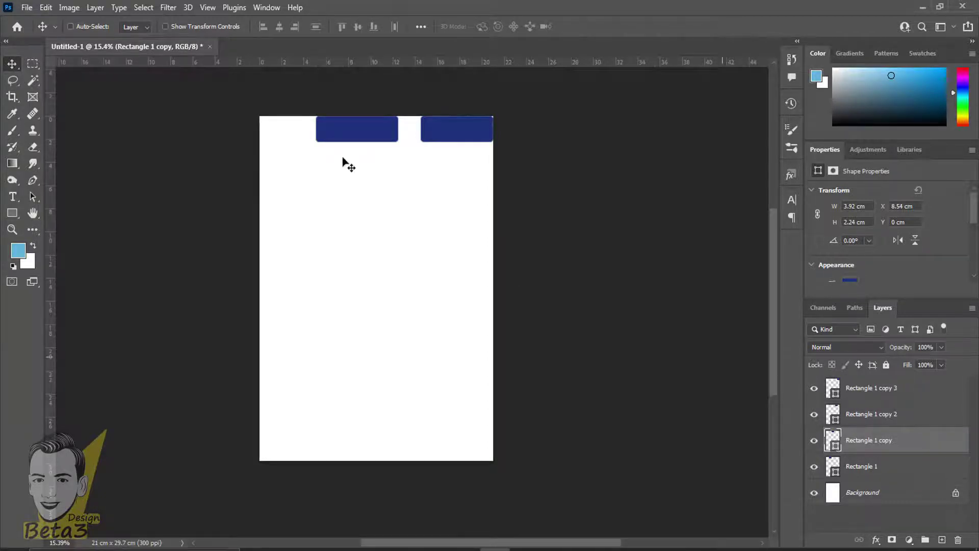
pyautogui.moveTo(391, 136); pyautogui.dragTo(369, 218)
pyautogui.hotkey('ctrl', '+')
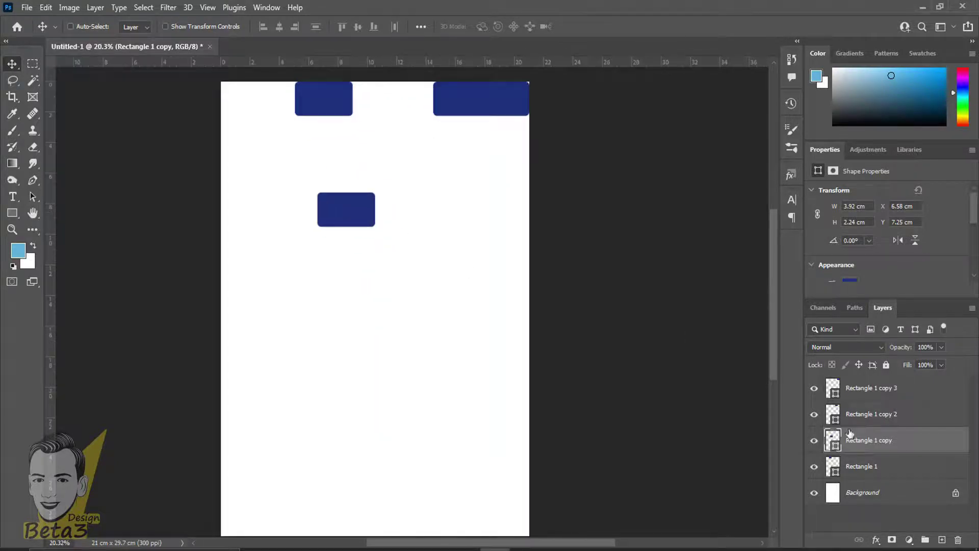
# - Hide Rectangle 1 copy, copy 2 and copy 3 so only the original shows
pyautogui.click(814, 388)
pyautogui.click(814, 413)
pyautogui.click(814, 440)
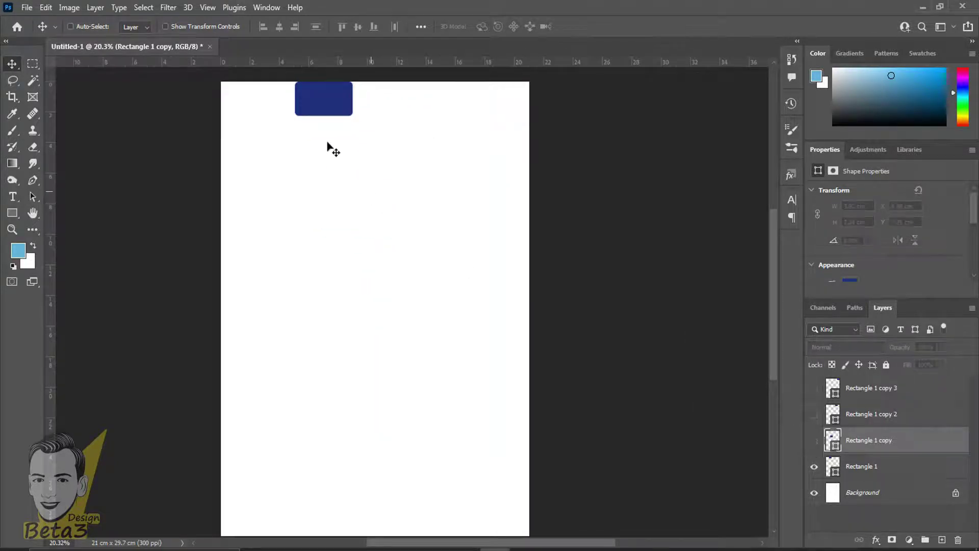
# - Place Rectangle 1 at the top centre and make all three copy layers visible again
pyautogui.click(867, 465)
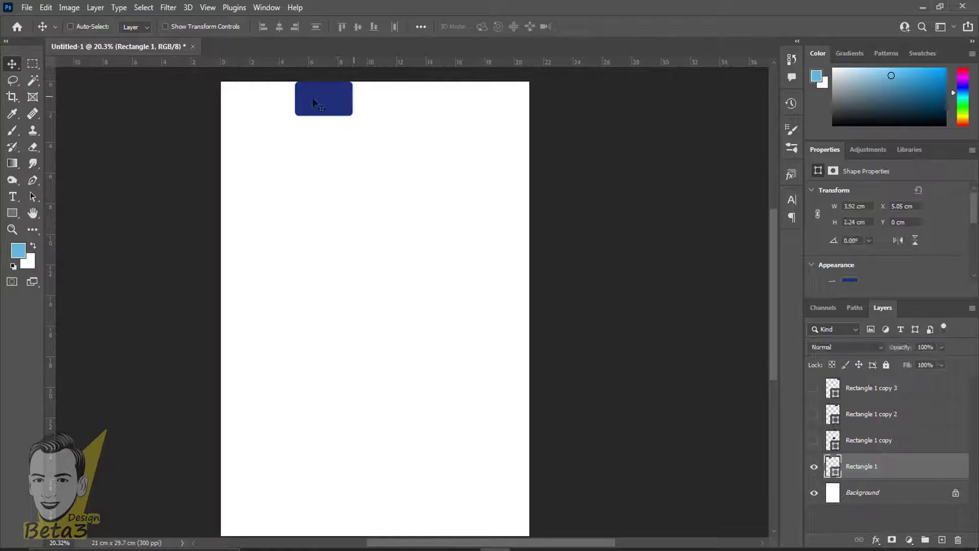
pyautogui.moveTo(312, 97)
pyautogui.mouseDown()
pyautogui.moveTo(383, 129)
pyautogui.moveTo(378, 122)
pyautogui.mouseUp()
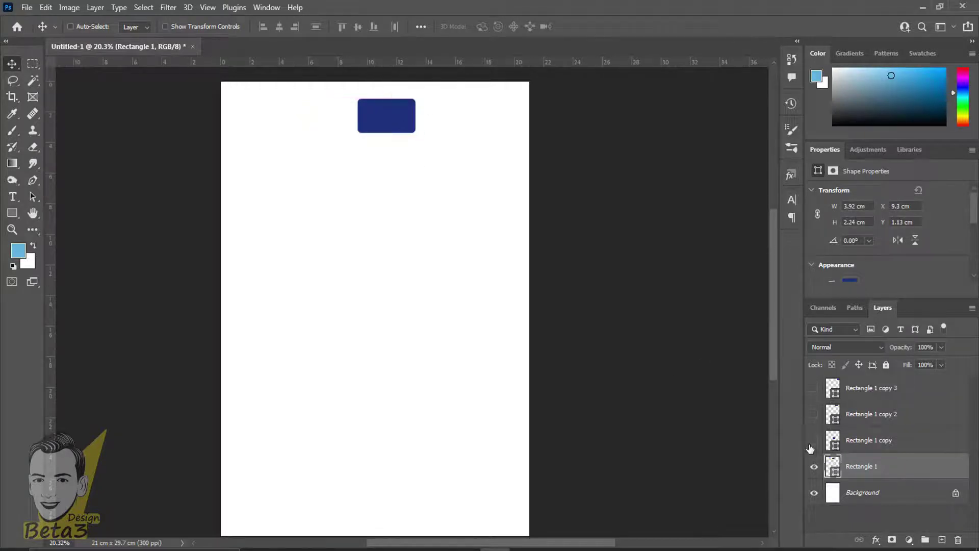
pyautogui.click(814, 440)
pyautogui.moveTo(418, 275)
pyautogui.mouseDown()
pyautogui.moveTo(426, 328)
pyautogui.moveTo(428, 268)
pyautogui.mouseUp()
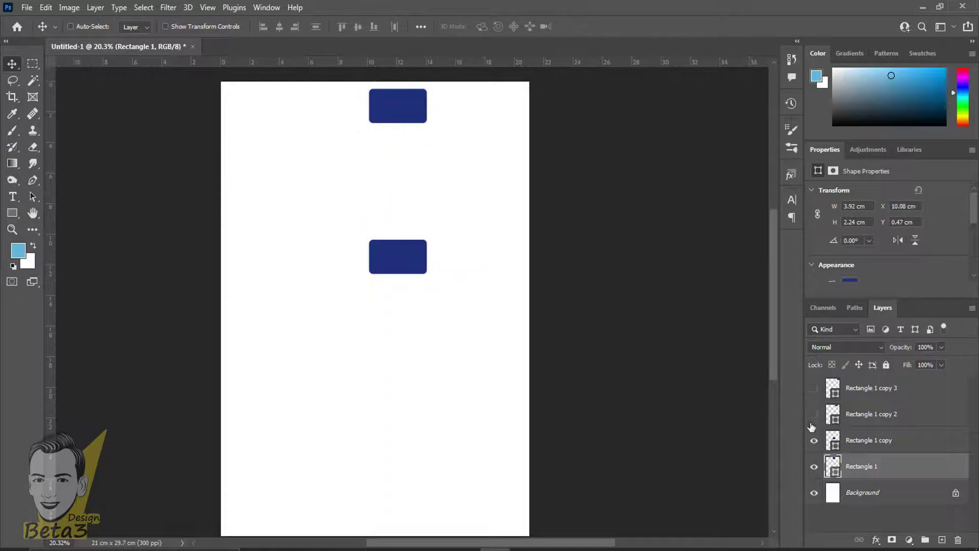
pyautogui.click(813, 414)
pyautogui.click(814, 389)
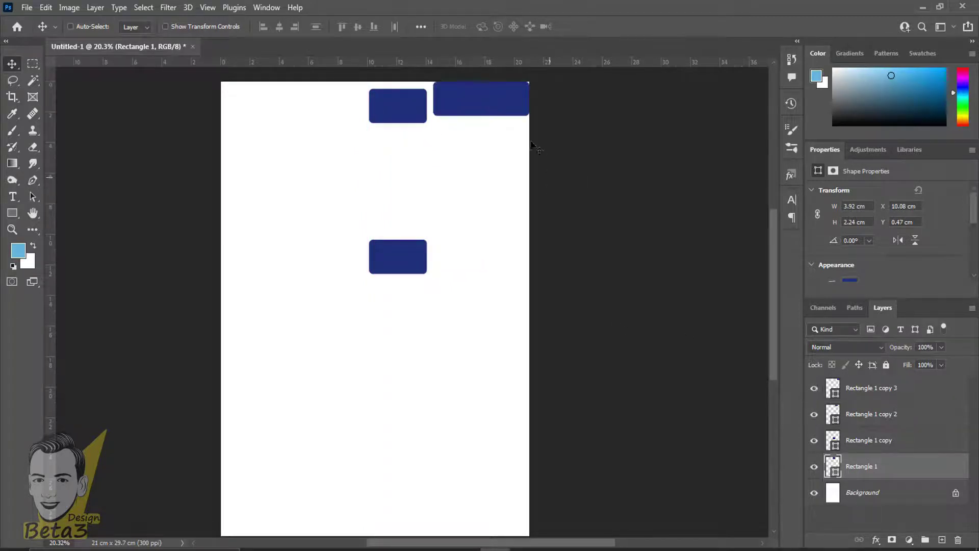
# - Drag the two top-right rectangles into the centre column, the last one at the bottom
pyautogui.click(867, 389)
pyautogui.moveTo(496, 103); pyautogui.dragTo(388, 174)
pyautogui.click(867, 418)
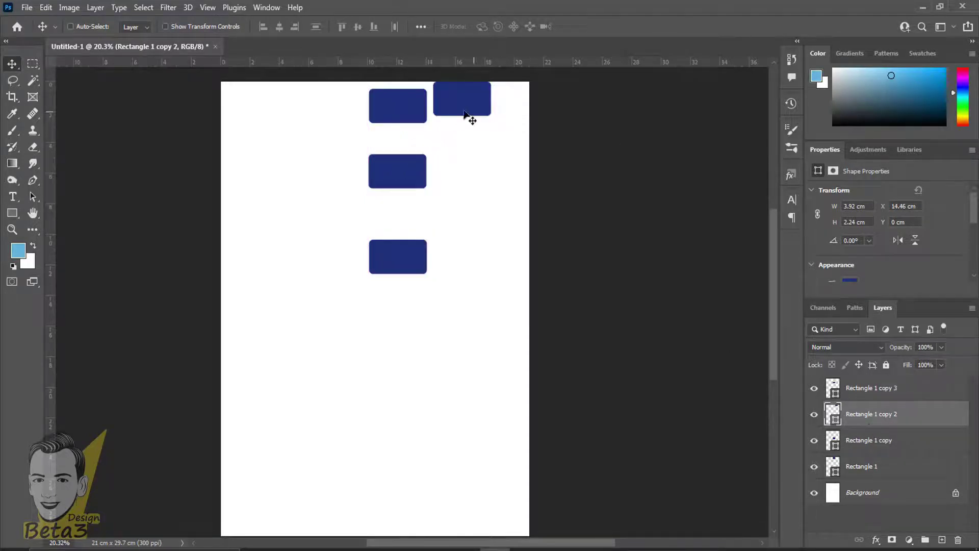
pyautogui.moveTo(465, 113); pyautogui.dragTo(400, 357)
pyautogui.scroll(2, 403, 357)
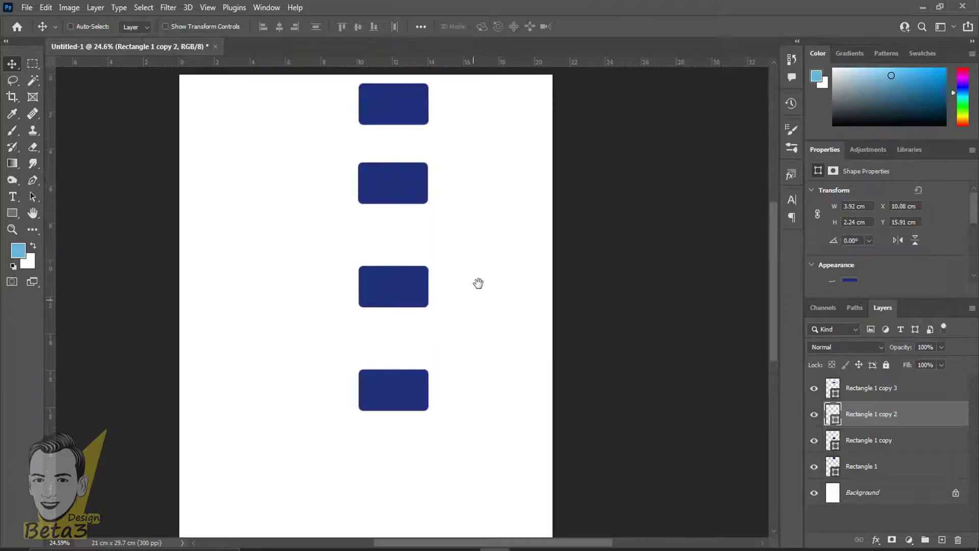
pyautogui.scroll(-2, 476, 288)
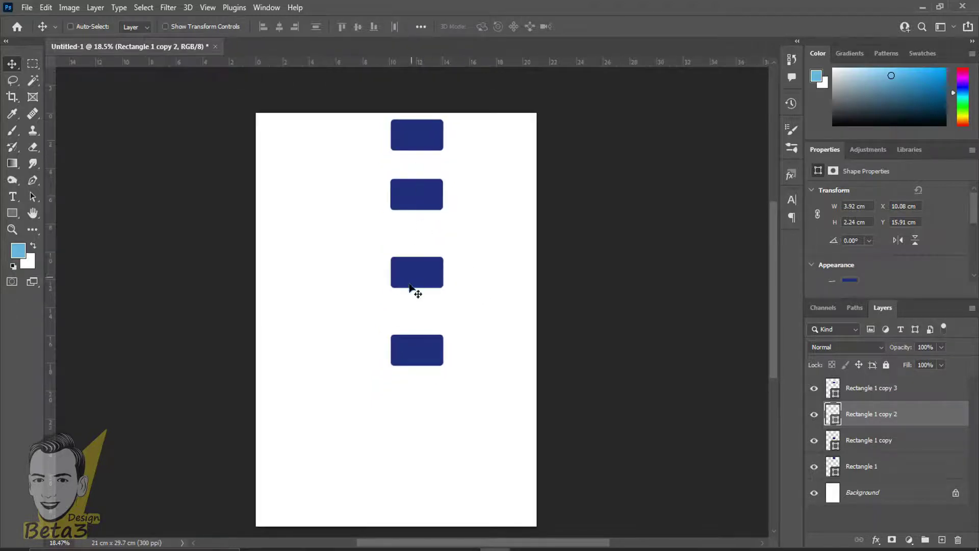
pyautogui.scroll(2, 416, 202)
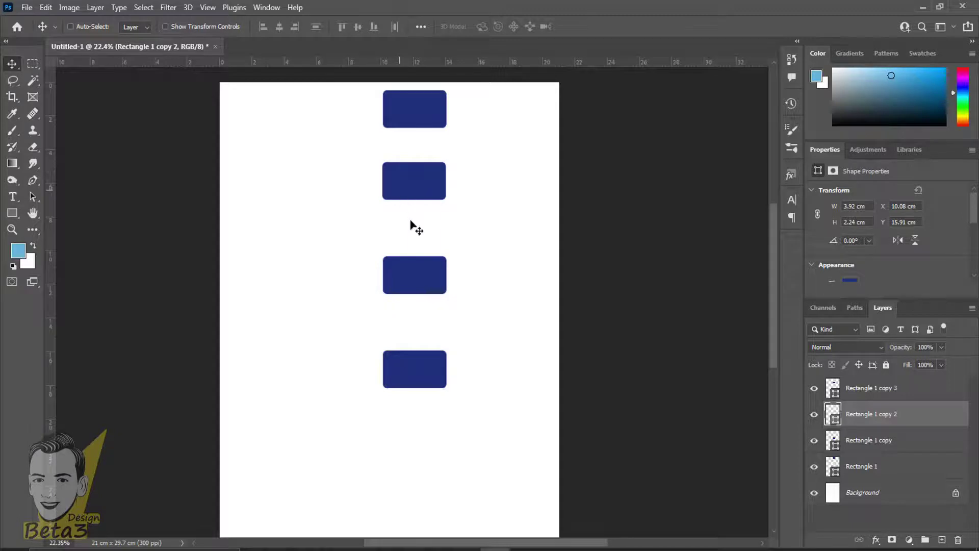
pyautogui.hotkey('ctrl', '-')
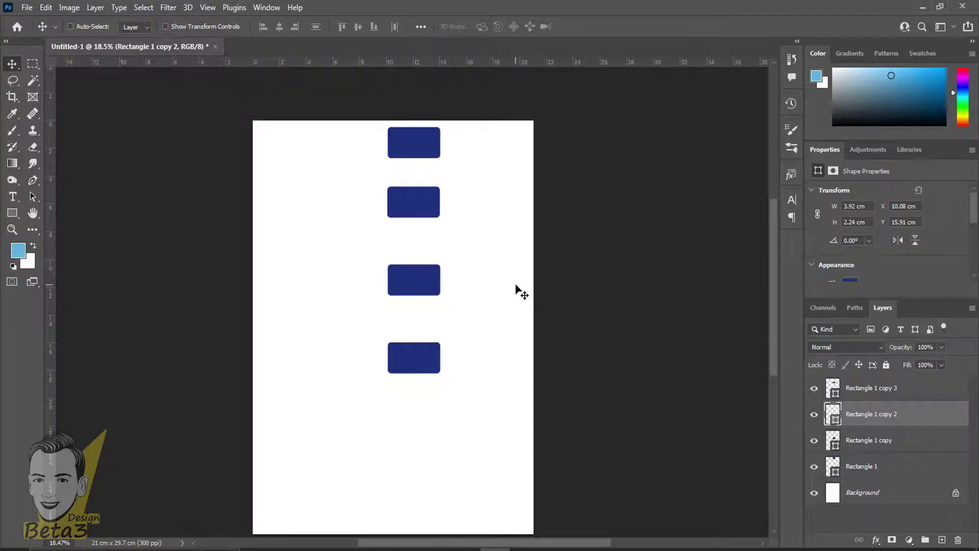
# - Select Rectangle 1 through Rectangle 1 copy 3 and open the alignment and distribution options
pyautogui.click(869, 470)
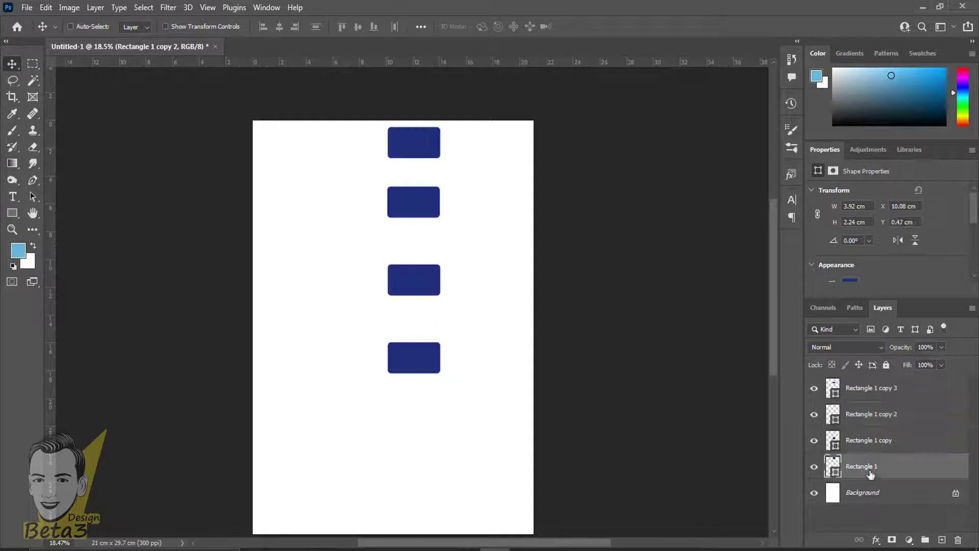
pyautogui.keyDown('shift'); pyautogui.click(869, 388); pyautogui.keyUp('shift')
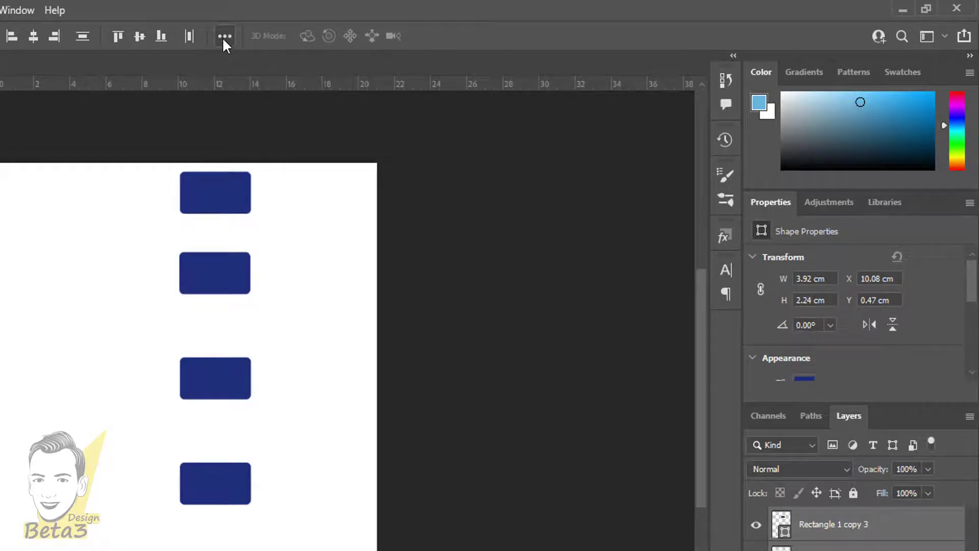
pyautogui.click(223, 39)
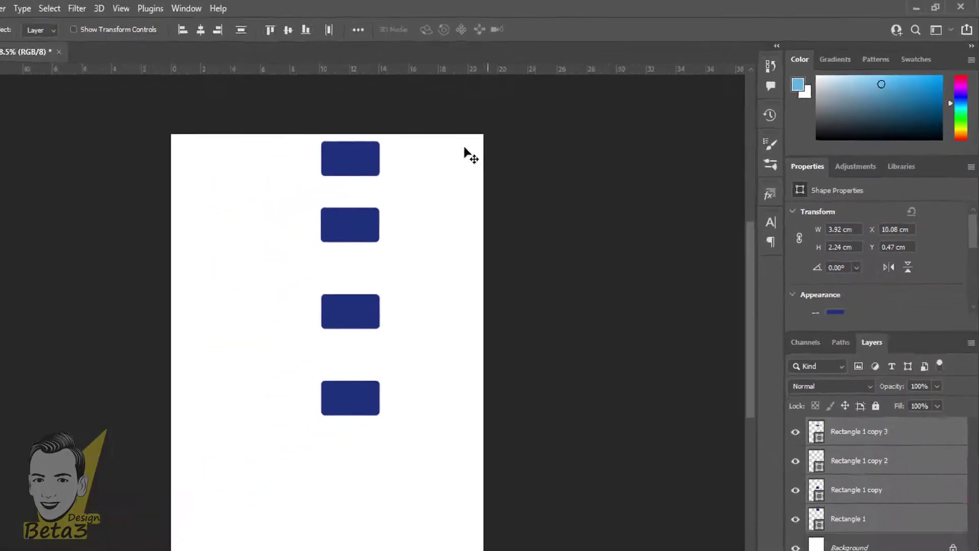
pyautogui.scroll(2, 415, 142)
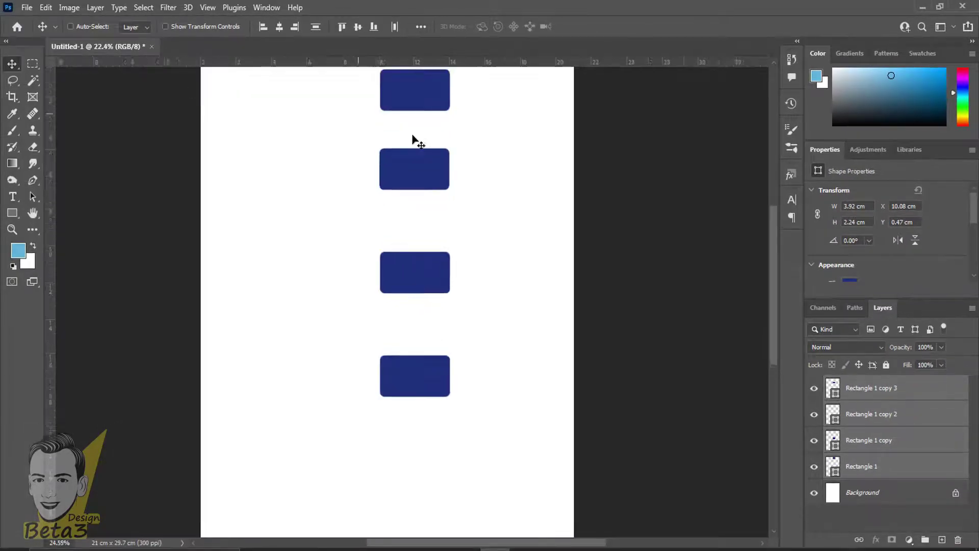
pyautogui.scroll(1, 432, 184)
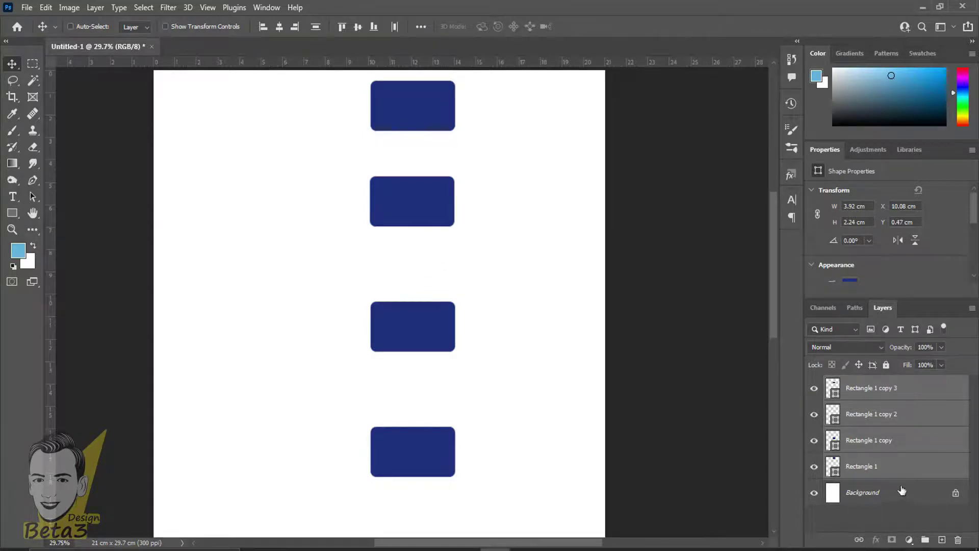
# - Apply Distribute Vertical Centers to all four selected rectangle layers
pyautogui.click(886, 468)
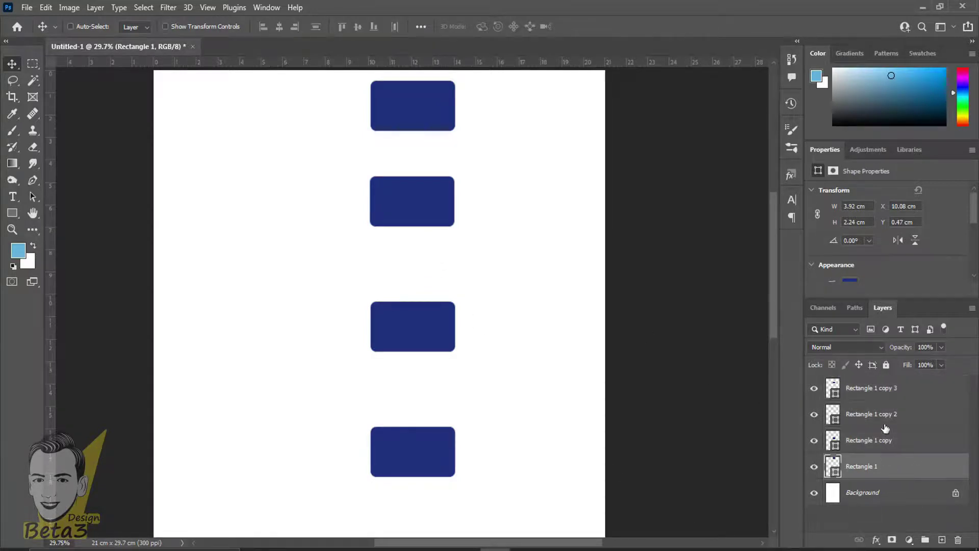
pyautogui.keyDown('shift'); pyautogui.click(885, 396); pyautogui.keyUp('shift')
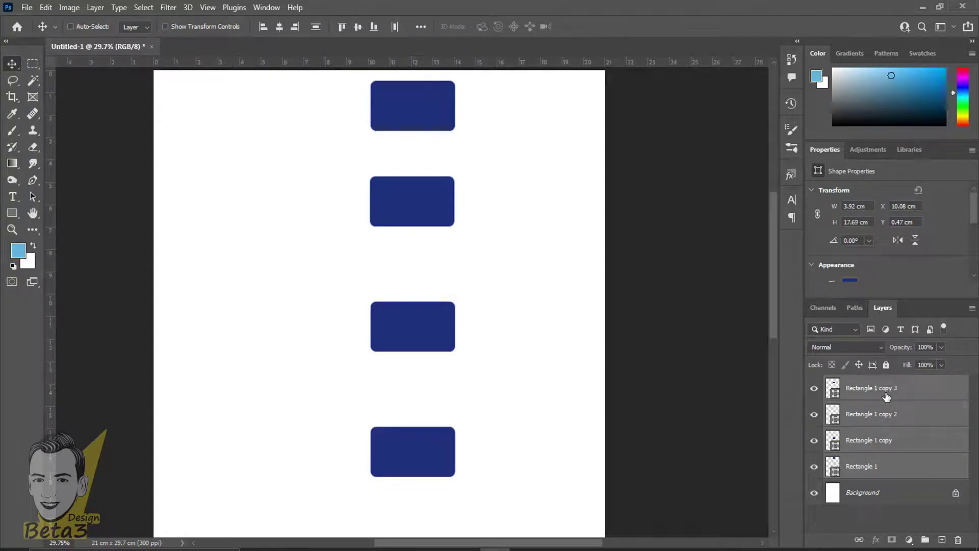
pyautogui.click(421, 26)
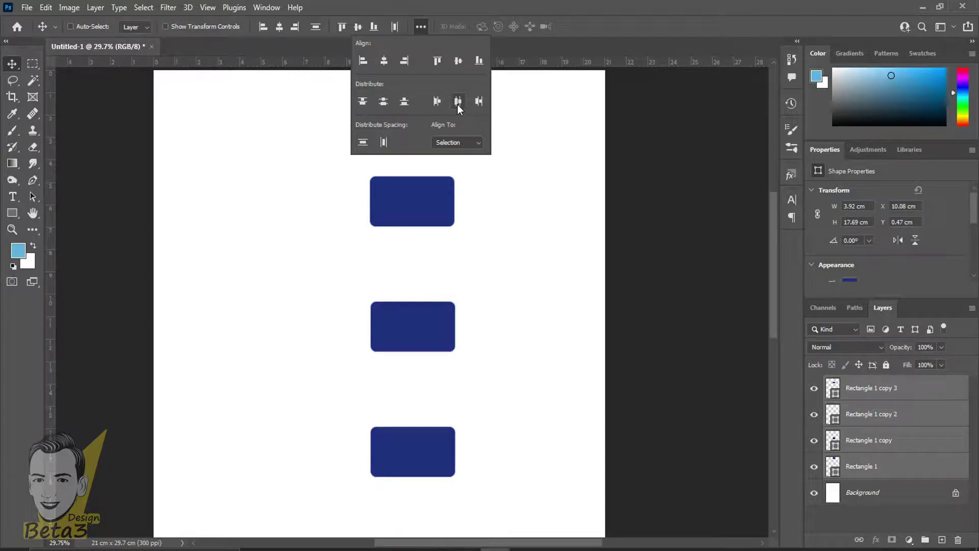
pyautogui.click(385, 101)
pyautogui.click(544, 135)
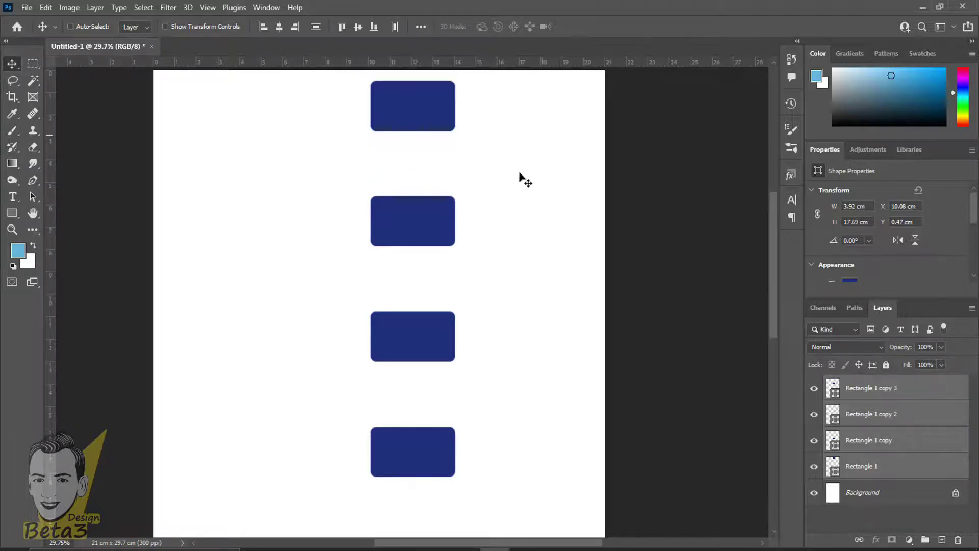
pyautogui.scroll(-2, 521, 188)
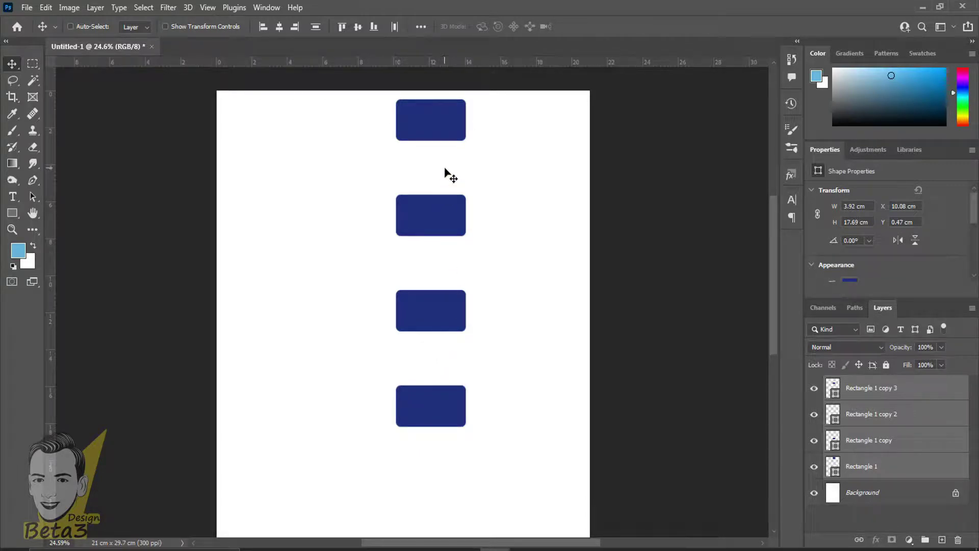
pyautogui.scroll(2, 449, 173)
pyautogui.scroll(-1, 510, 248)
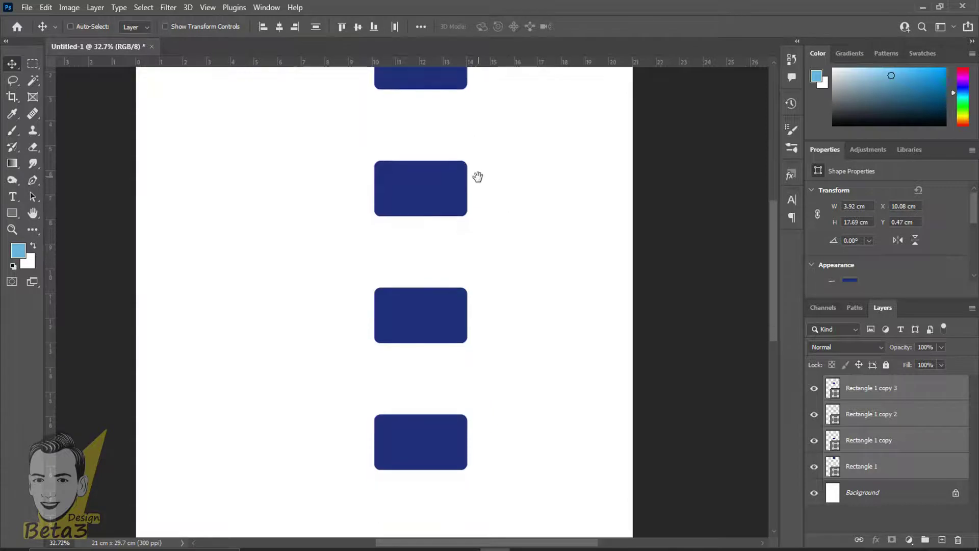
pyautogui.scroll(-1, 479, 175)
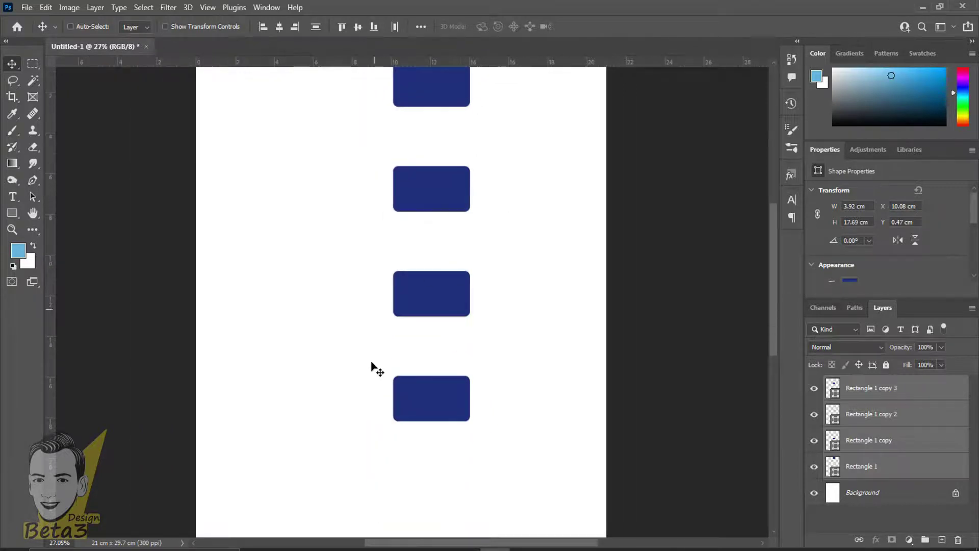
pyautogui.scroll(-1, 462, 261)
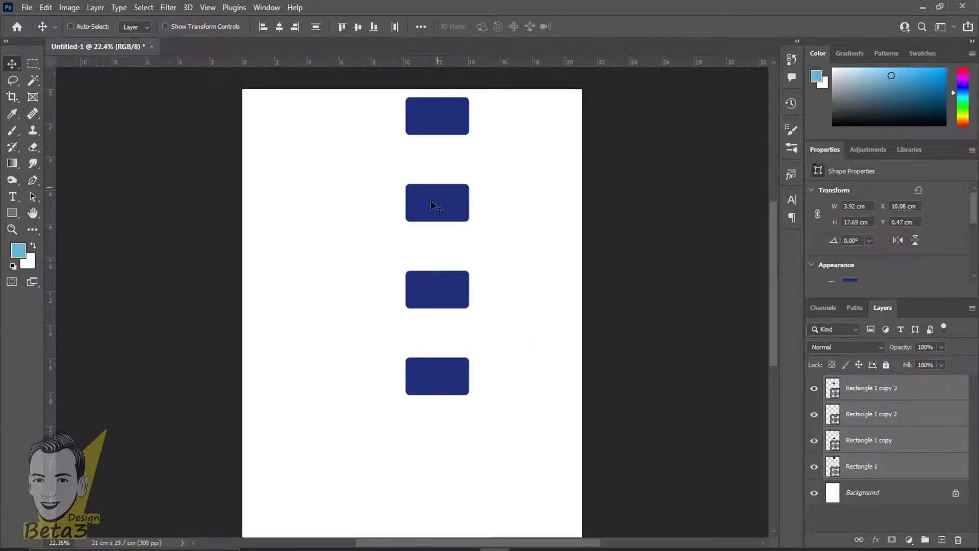
pyautogui.scroll(1, 524, 331)
pyautogui.scroll(-2, 566, 342)
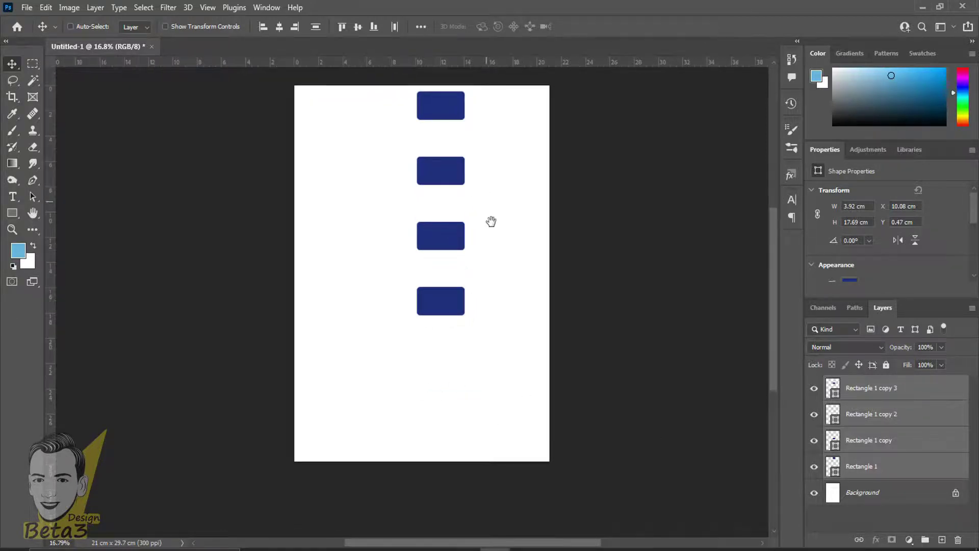
pyautogui.scroll(1, 491, 221)
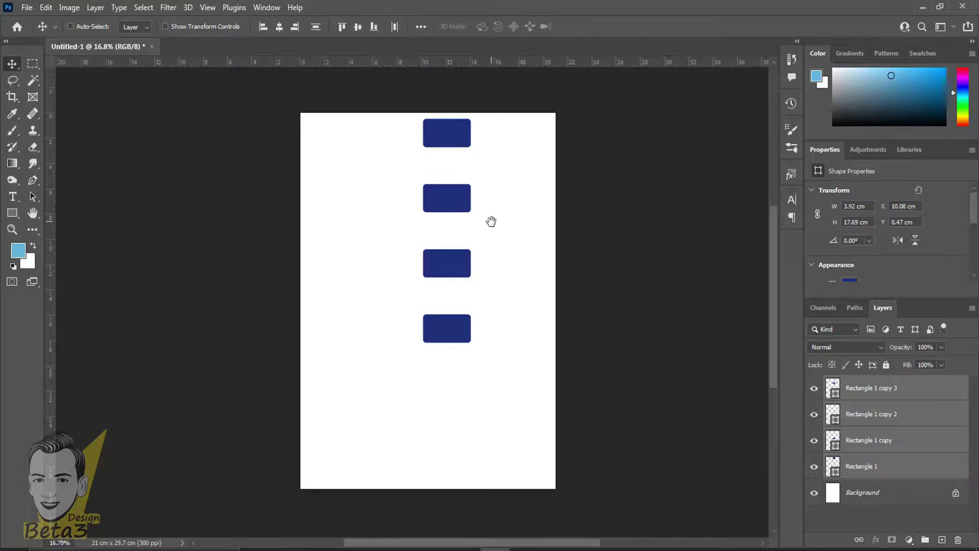
# - Merge the four rectangle layers into one with Ctrl+E and nudge the shape slightly left
pyautogui.hotkey('ctrl', 'e')
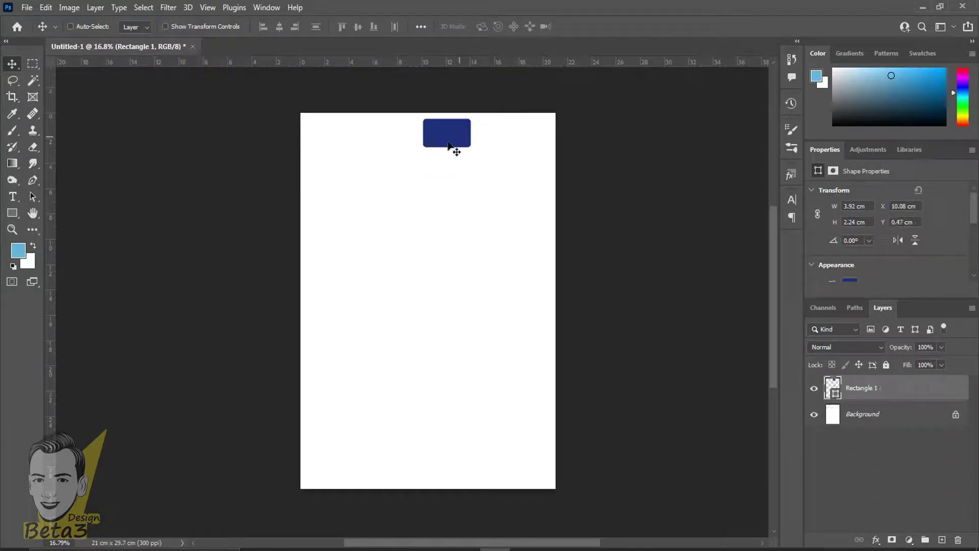
pyautogui.moveTo(452, 148); pyautogui.dragTo(433, 159)
pyautogui.scroll(3, 433, 152)
pyautogui.scroll(-1, 449, 214)
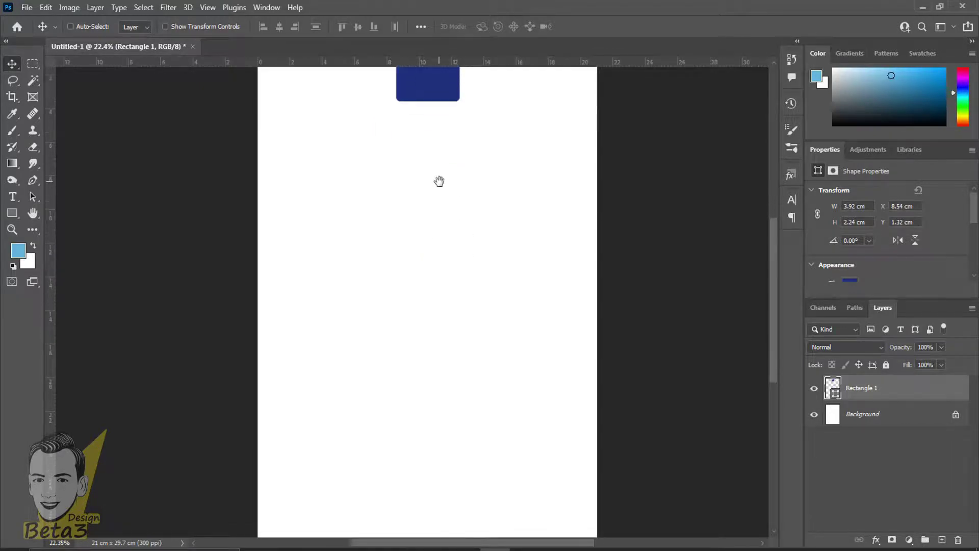
pyautogui.scroll(-1, 437, 199)
pyautogui.scroll(-1, 448, 184)
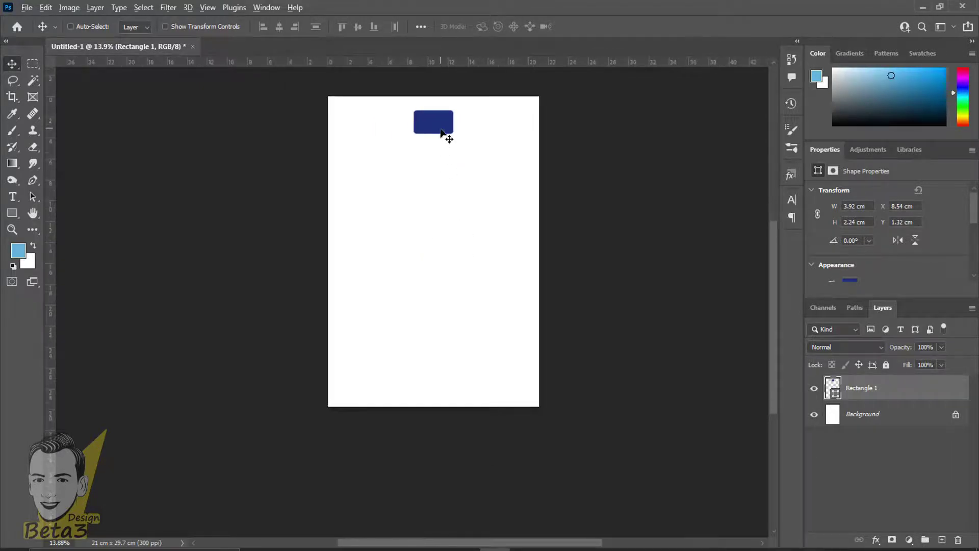
# - Alt-drag duplicates down the centre column, up to Rectangle 1 copy 8
pyautogui.moveTo(444, 135); pyautogui.dragTo(433, 395)
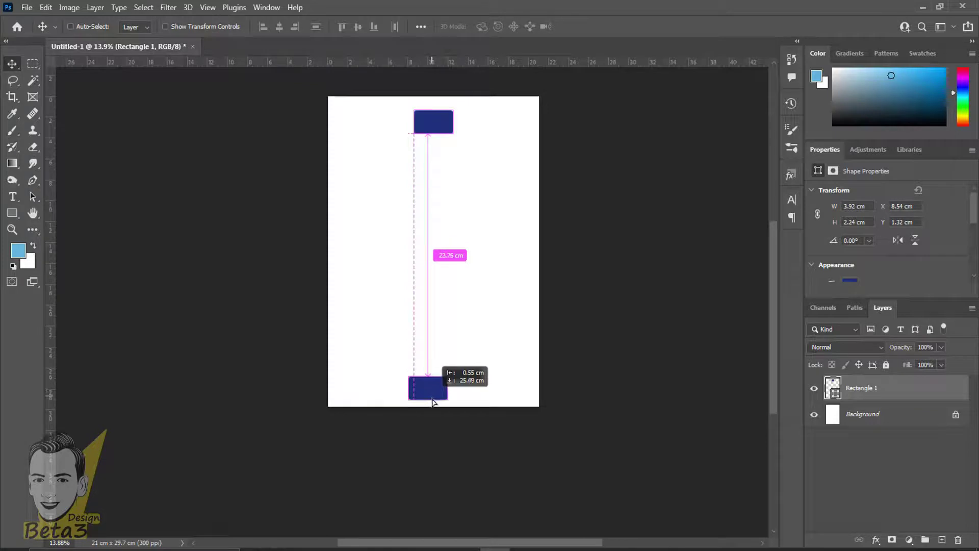
pyautogui.moveTo(432, 395); pyautogui.dragTo(440, 397)
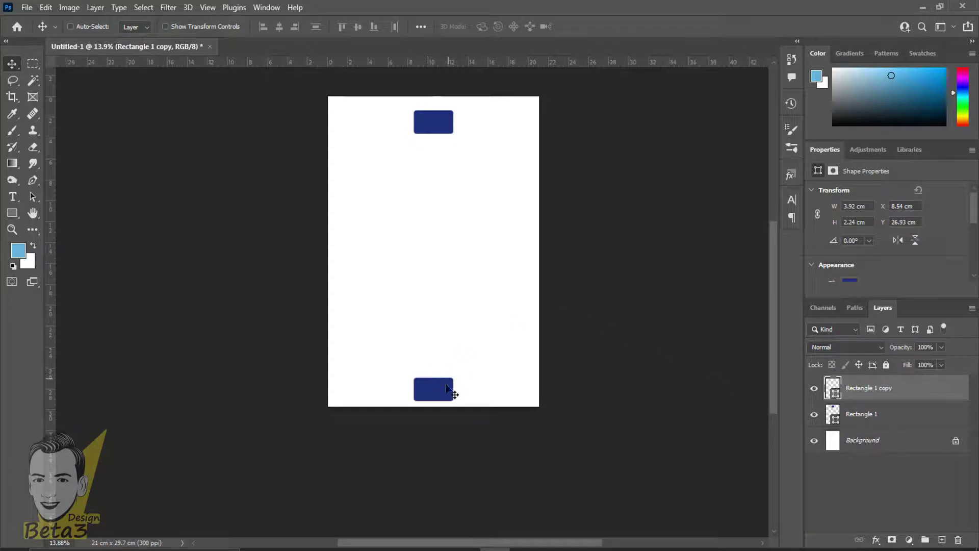
pyautogui.moveTo(451, 393)
pyautogui.mouseDown()
pyautogui.moveTo(442, 159)
pyautogui.moveTo(442, 322)
pyautogui.mouseUp()
pyautogui.scroll(3, 440, 168)
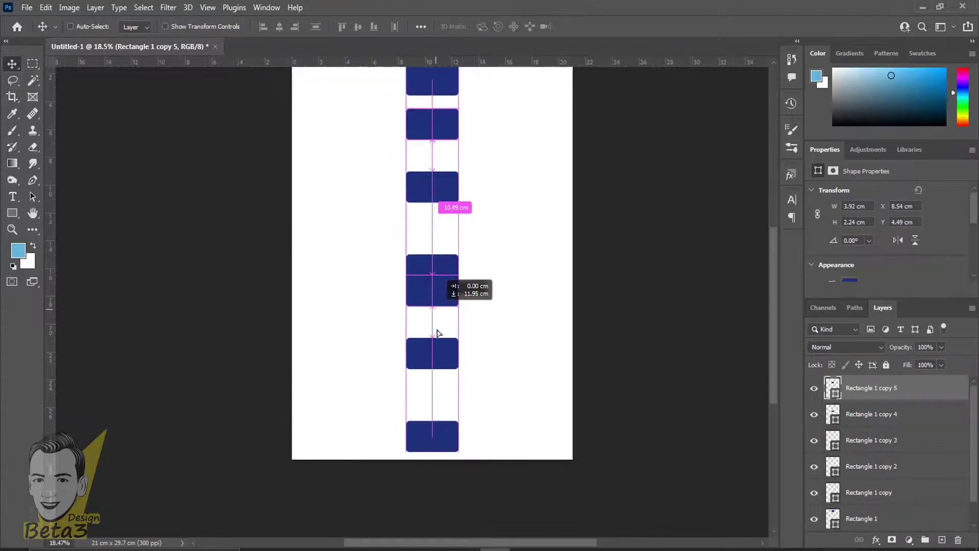
pyautogui.moveTo(437, 197)
pyautogui.mouseDown()
pyautogui.moveTo(437, 214)
pyautogui.moveTo(444, 132)
pyautogui.moveTo(430, 102)
pyautogui.mouseUp()
pyautogui.moveTo(433, 398)
pyautogui.mouseDown()
pyautogui.moveTo(433, 407)
pyautogui.moveTo(444, 199)
pyautogui.moveTo(453, 380)
pyautogui.moveTo(444, 389)
pyautogui.mouseUp()
pyautogui.scroll(-2, 212, 345)
pyautogui.scroll(1, 430, 371)
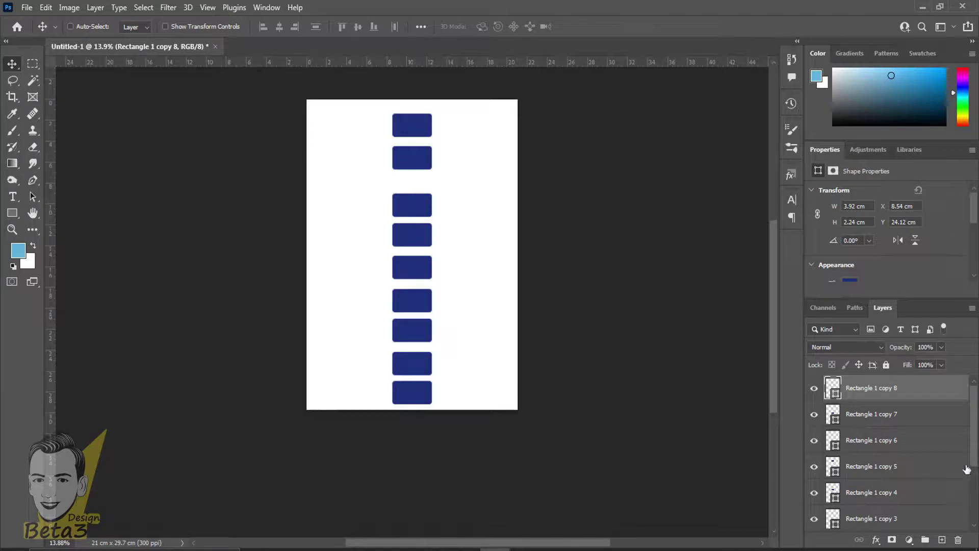
# - Select all nine rectangle layers and distribute them by vertical centres, evenly down the page
pyautogui.click(815, 393)
pyautogui.scroll(-3, 880, 401)
pyautogui.keyDown('shift'); pyautogui.click(875, 493); pyautogui.keyUp('shift')
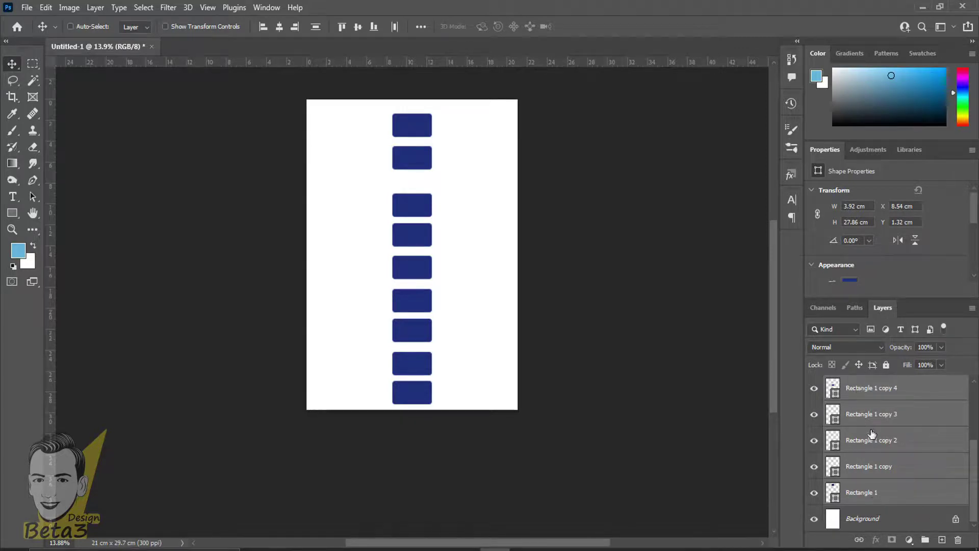
pyautogui.click(422, 27)
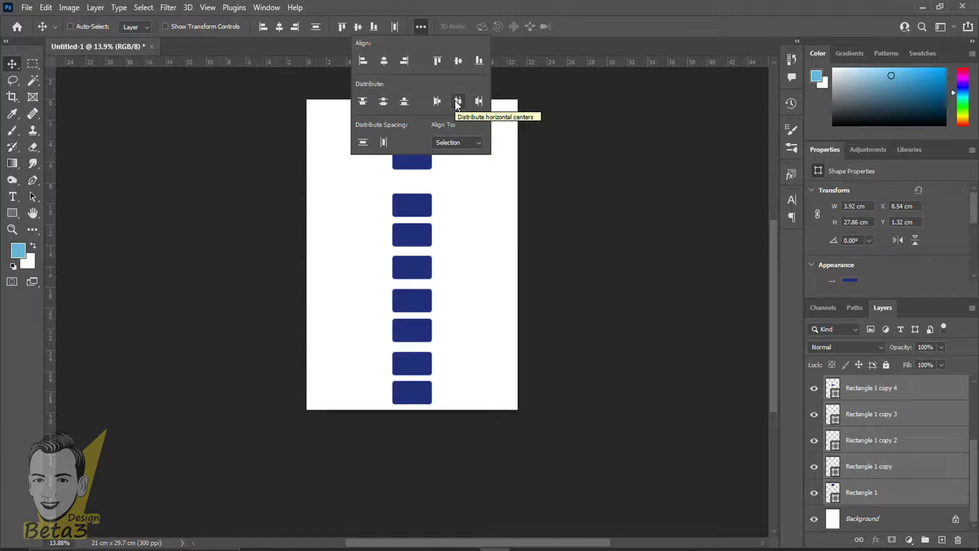
pyautogui.click(457, 101)
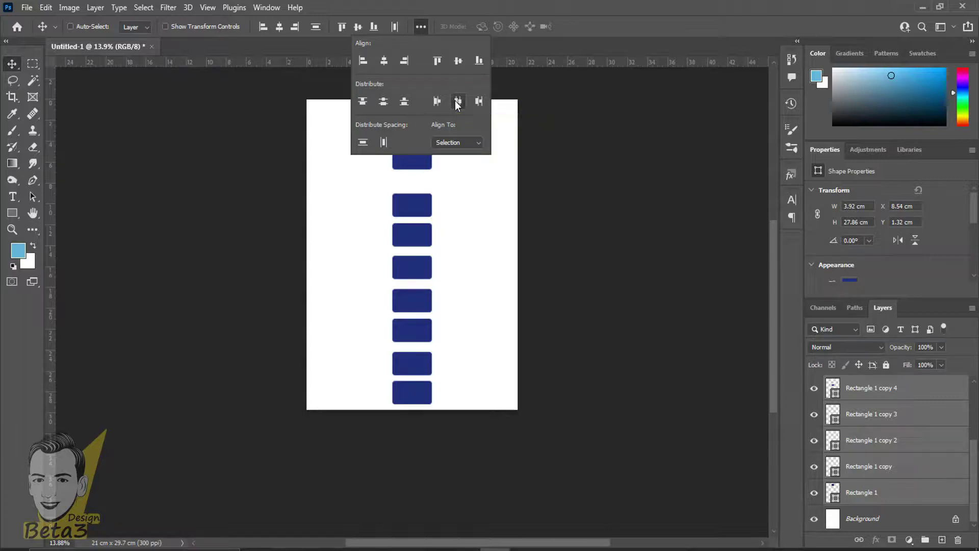
pyautogui.click(383, 107)
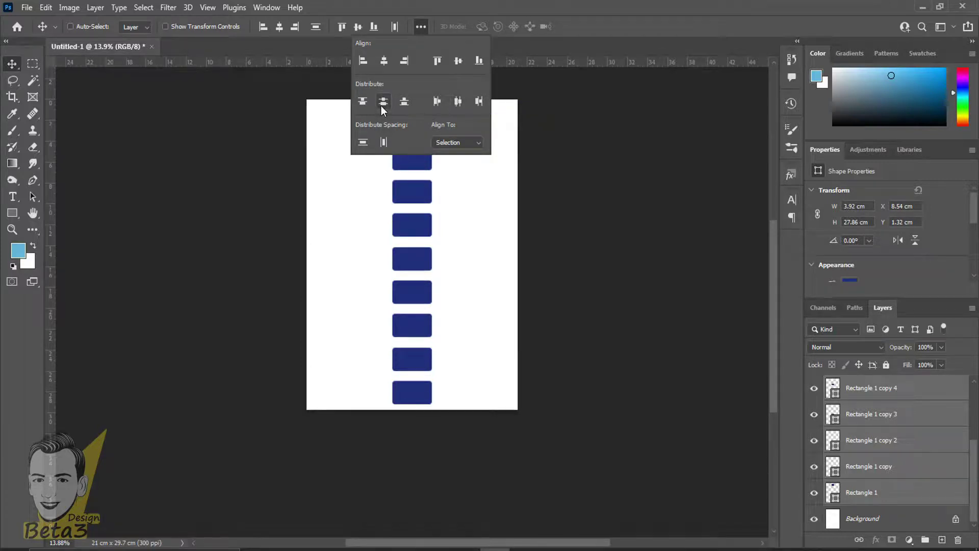
pyautogui.scroll(1, 437, 236)
pyautogui.scroll(2, 440, 357)
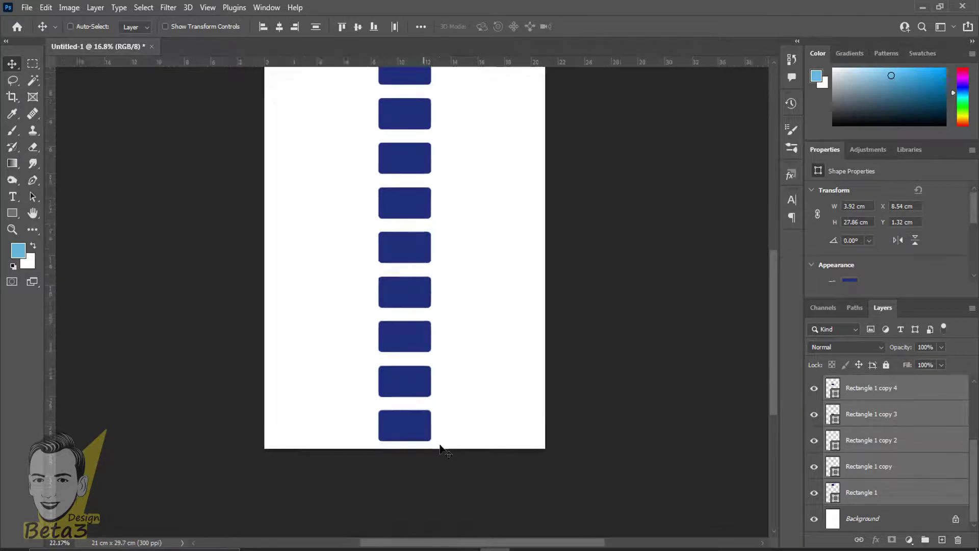
pyautogui.scroll(1, 441, 450)
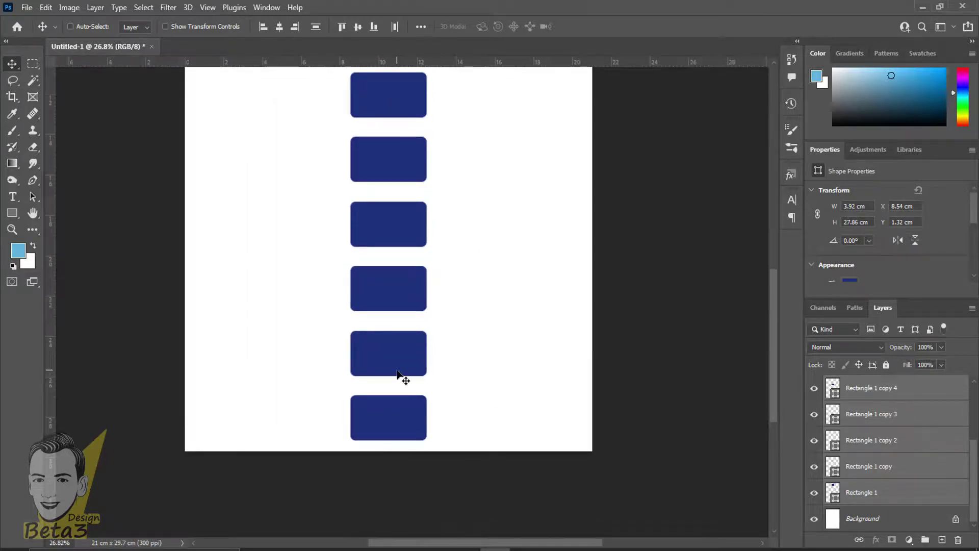
pyautogui.scroll(-1, 403, 379)
pyautogui.scroll(1, 416, 153)
pyautogui.scroll(-1, 425, 298)
pyautogui.scroll(1, 439, 317)
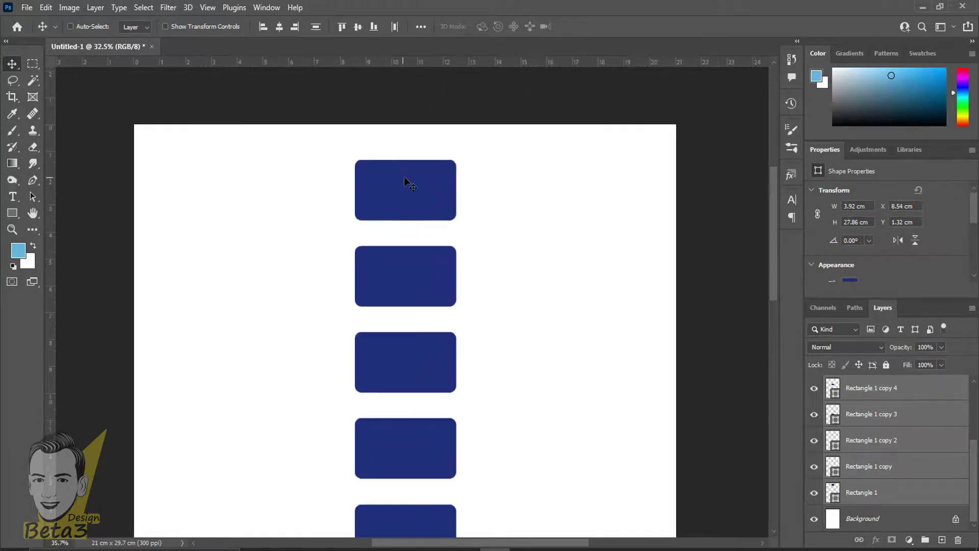
pyautogui.scroll(3, 404, 181)
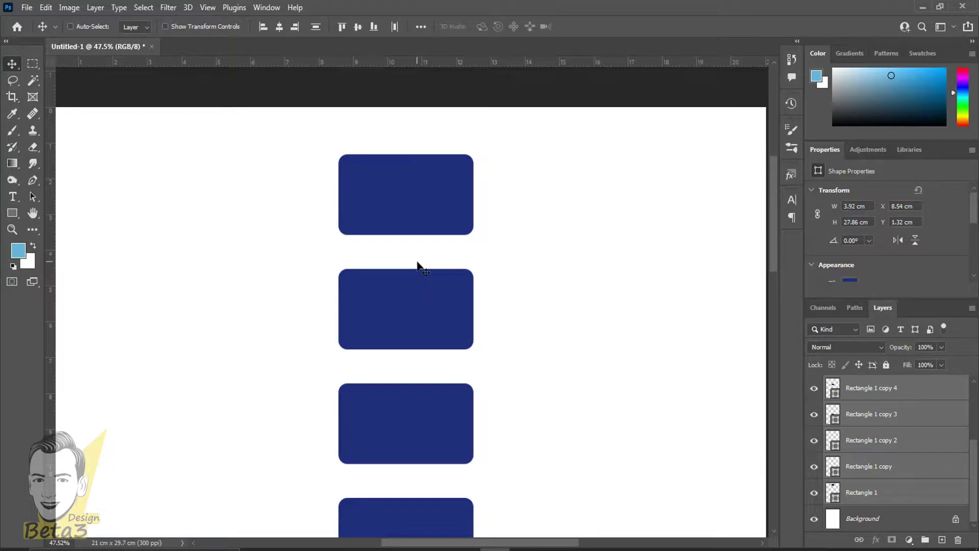
pyautogui.scroll(-3, 415, 368)
pyautogui.scroll(-2, 441, 423)
pyautogui.moveTo(444, 404); pyautogui.dragTo(429, 81)
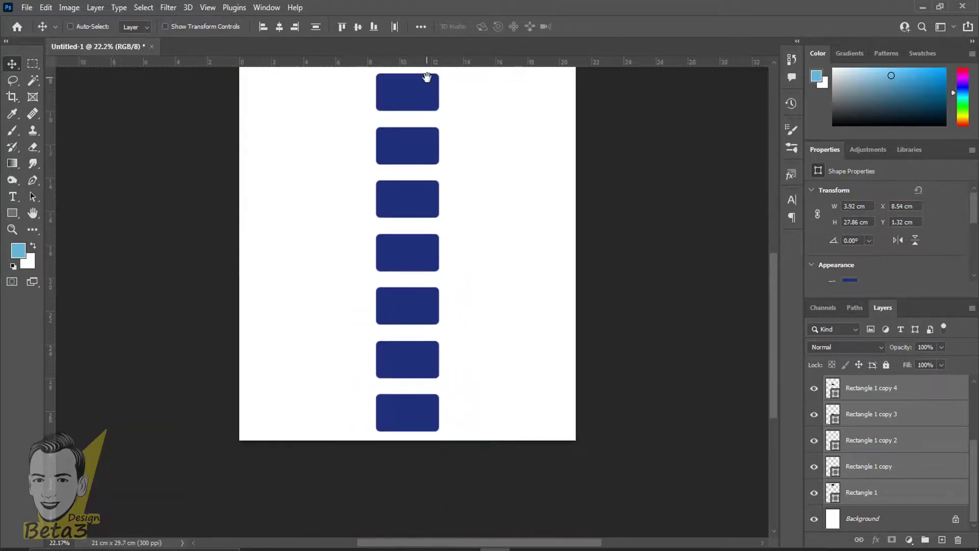
pyautogui.scroll(-1, 431, 199)
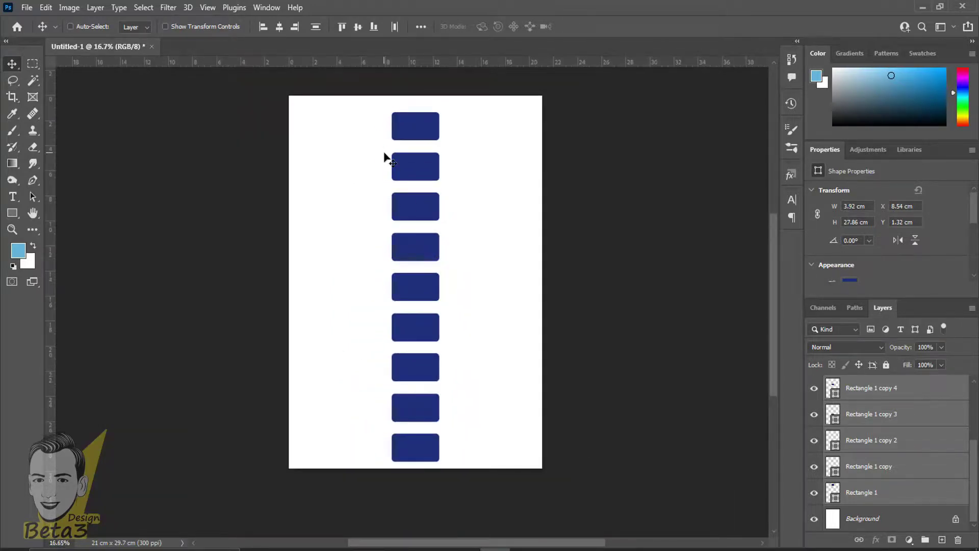
pyautogui.scroll(1, 509, 245)
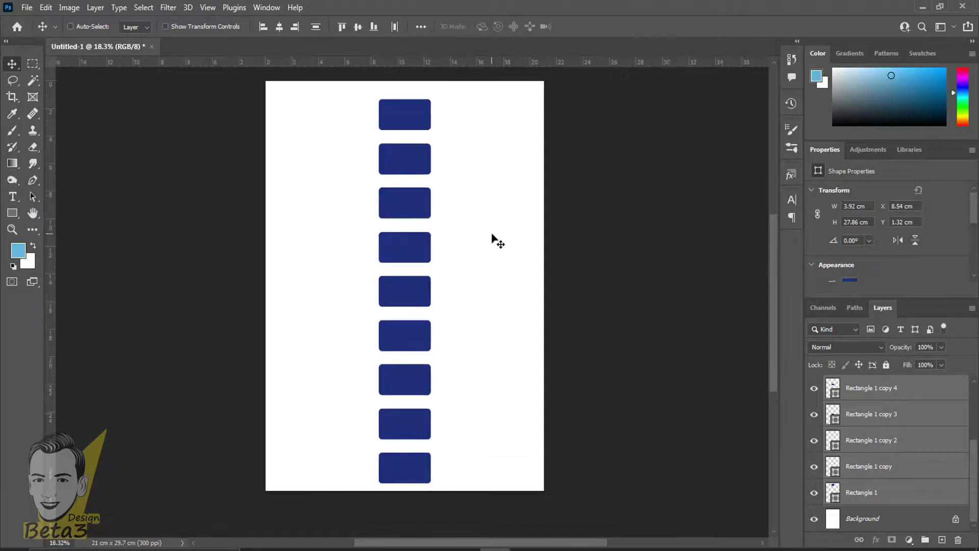
pyautogui.scroll(1, 479, 244)
pyautogui.scroll(2, 452, 167)
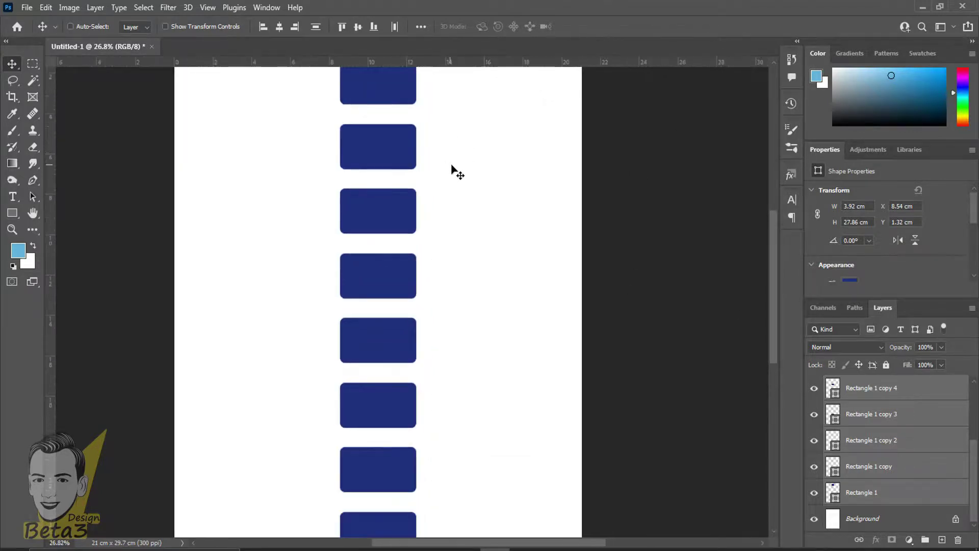
pyautogui.scroll(-1, 224, 309)
pyautogui.scroll(-1, 411, 179)
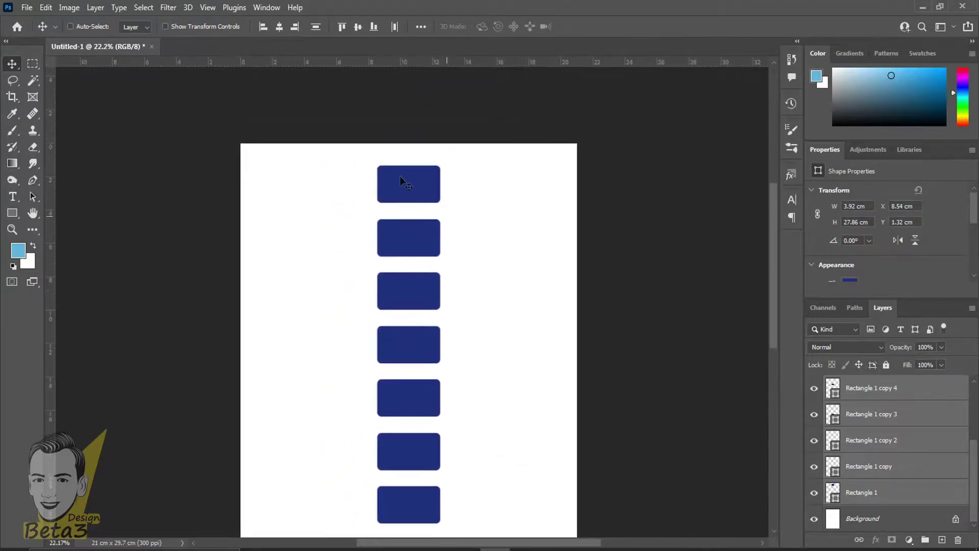
pyautogui.scroll(2, 404, 183)
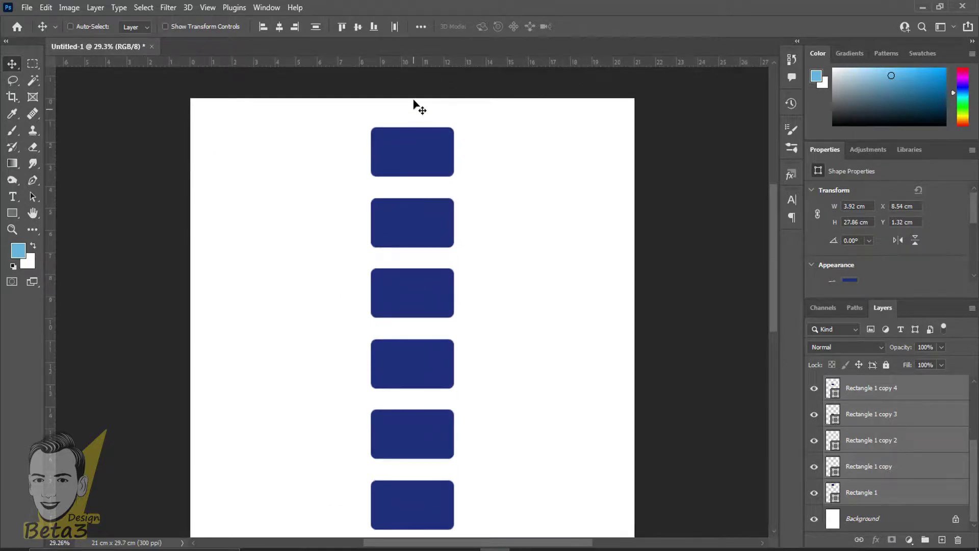
pyautogui.scroll(-4, 445, 175)
pyautogui.scroll(-2, 463, 83)
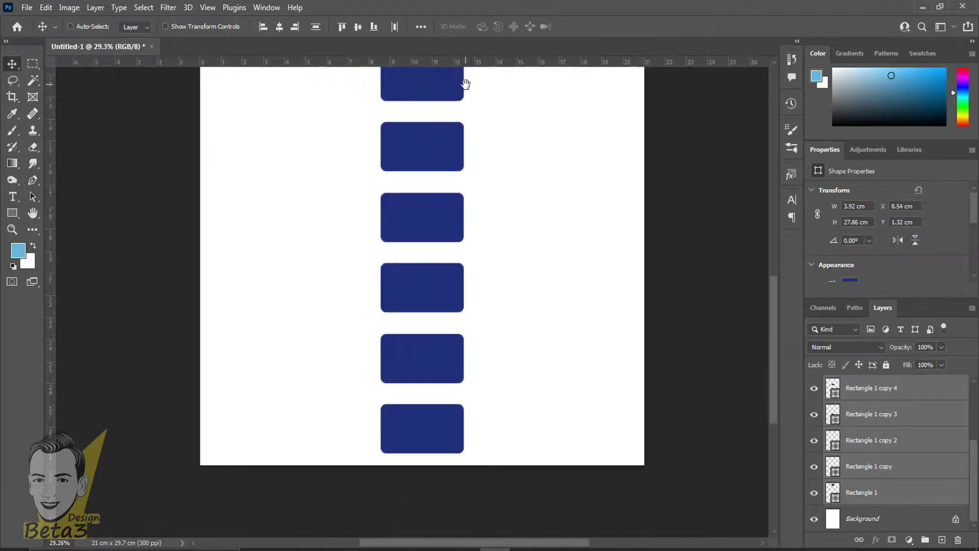
pyautogui.scroll(-2, 459, 403)
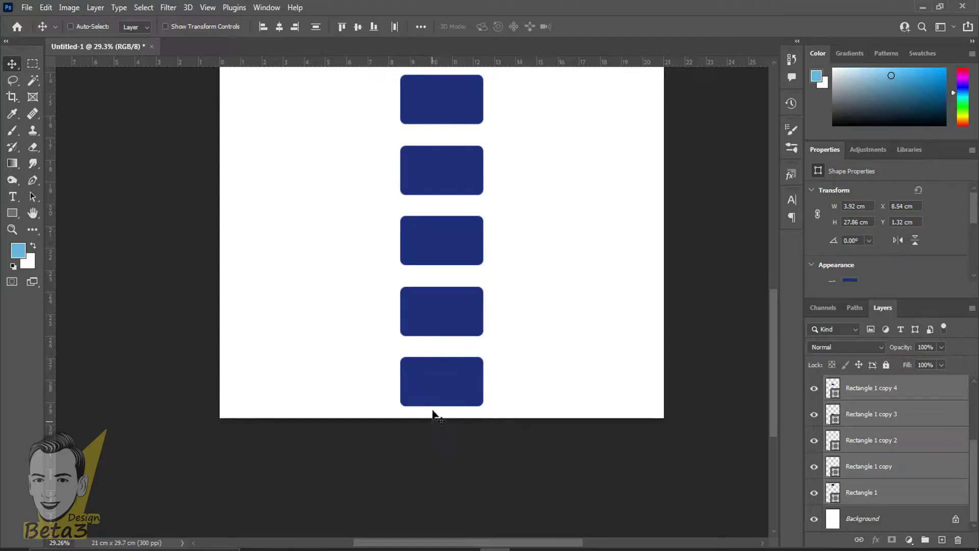
pyautogui.scroll(-2, 438, 430)
pyautogui.scroll(-2, 437, 448)
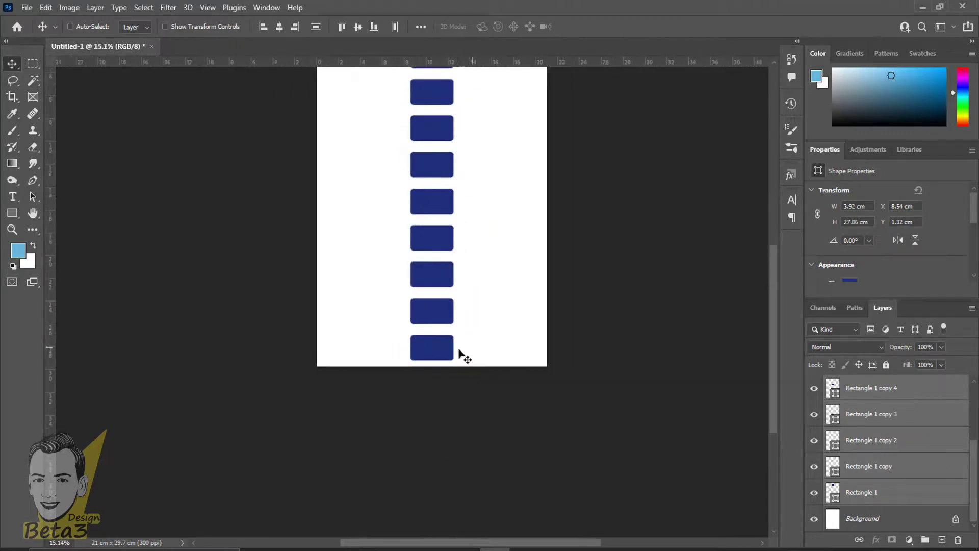
pyautogui.scroll(-1, 461, 353)
pyautogui.moveTo(465, 194); pyautogui.dragTo(469, 213)
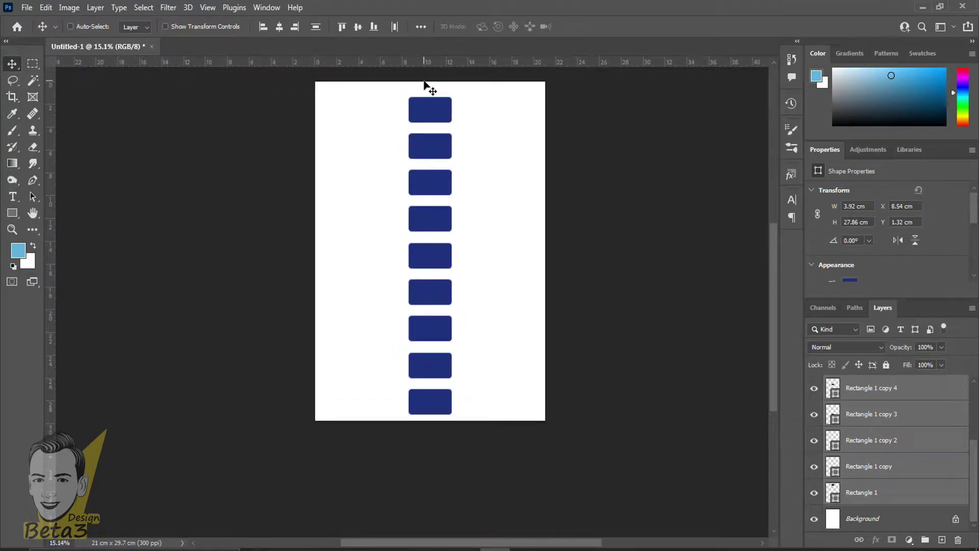
pyautogui.scroll(2, 426, 140)
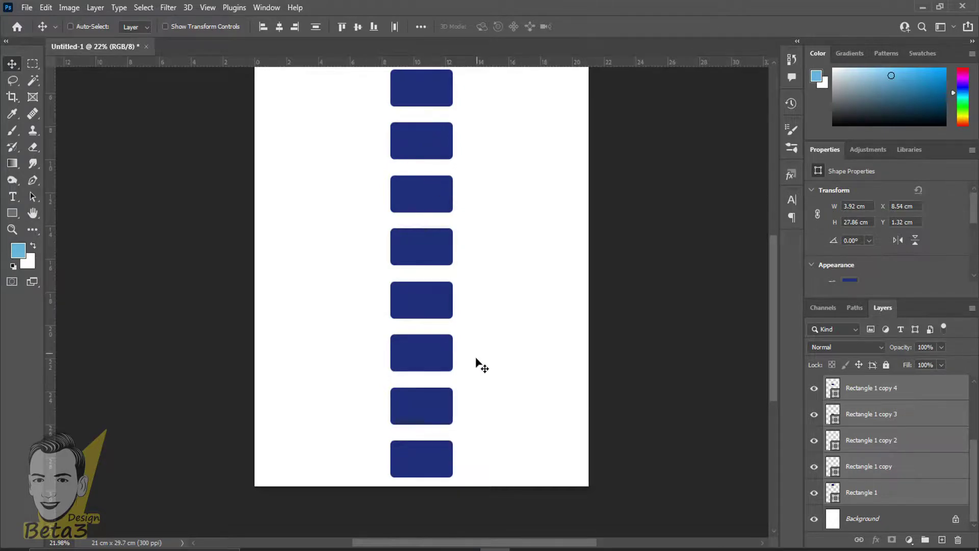
pyautogui.scroll(-1, 493, 456)
pyautogui.scroll(-1, 498, 458)
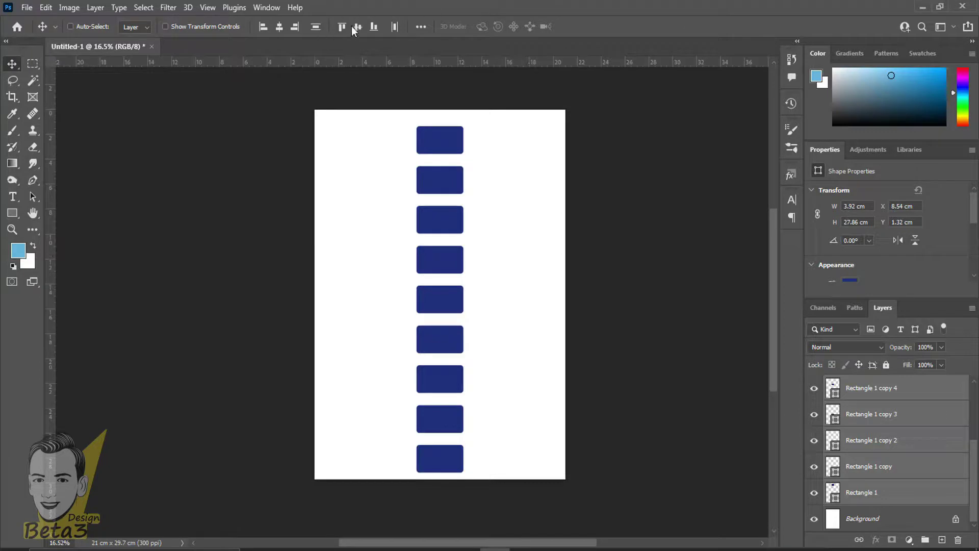
pyautogui.click(420, 27)
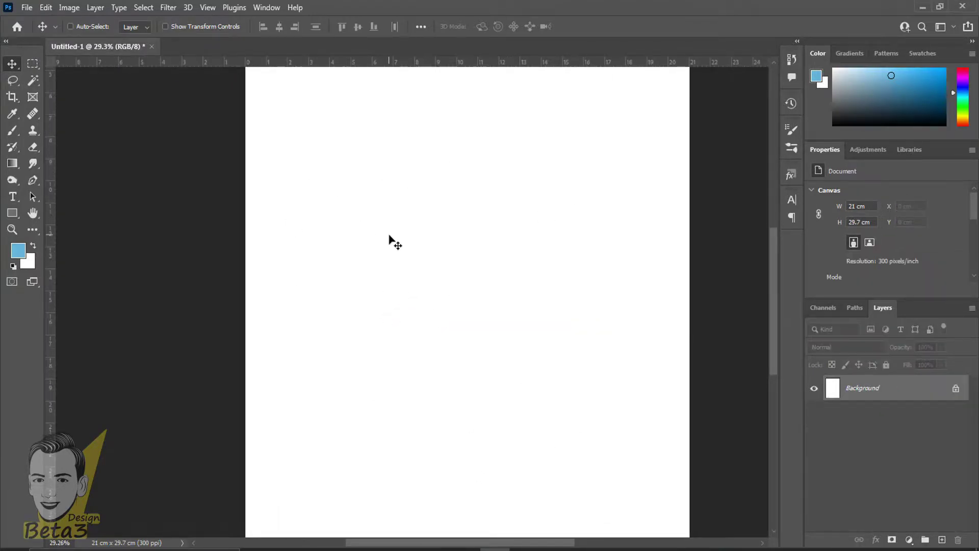
# - Draw navy Rectangle 1 (27.4 × 33.26 cm) covering the entire A4 page
pyautogui.scroll(-3, 389, 306)
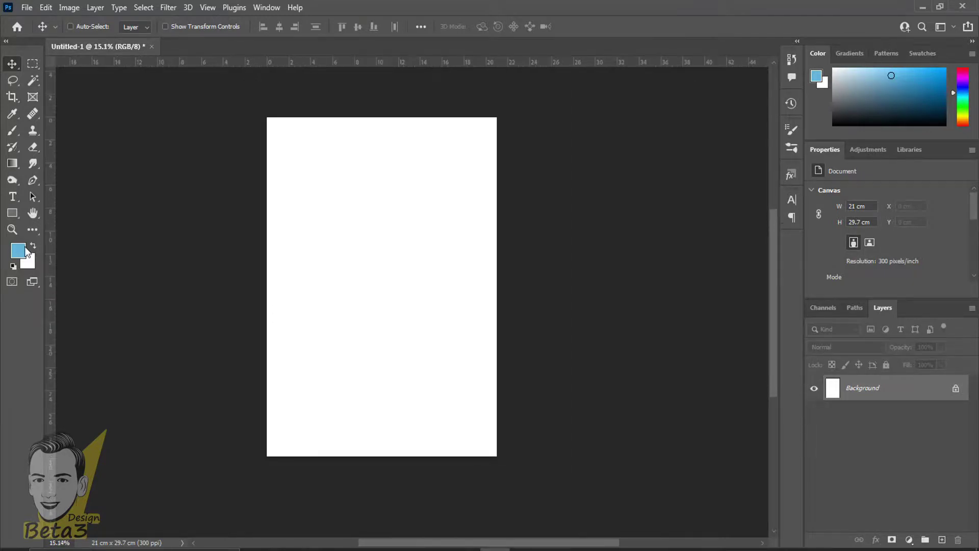
pyautogui.click(11, 210)
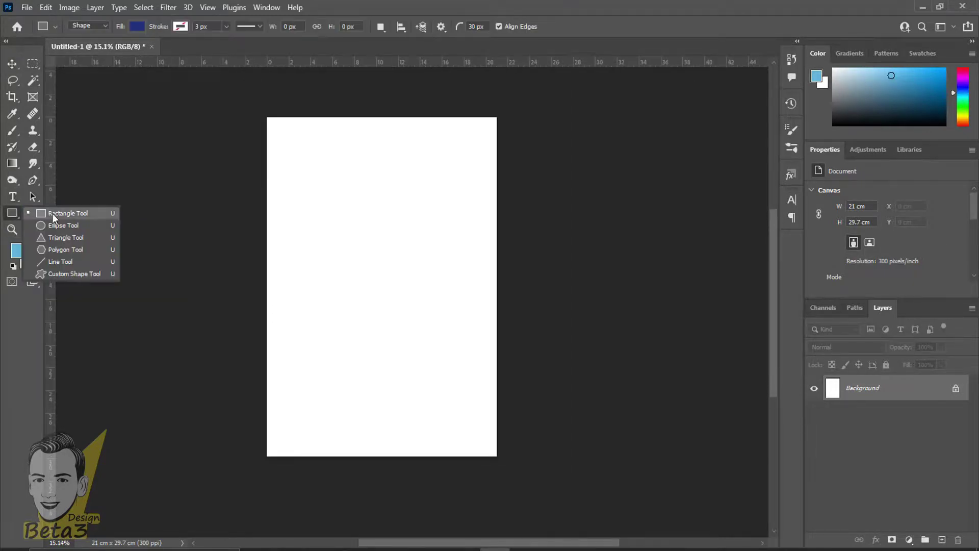
pyautogui.click(52, 213)
pyautogui.moveTo(247, 109); pyautogui.dragTo(546, 489)
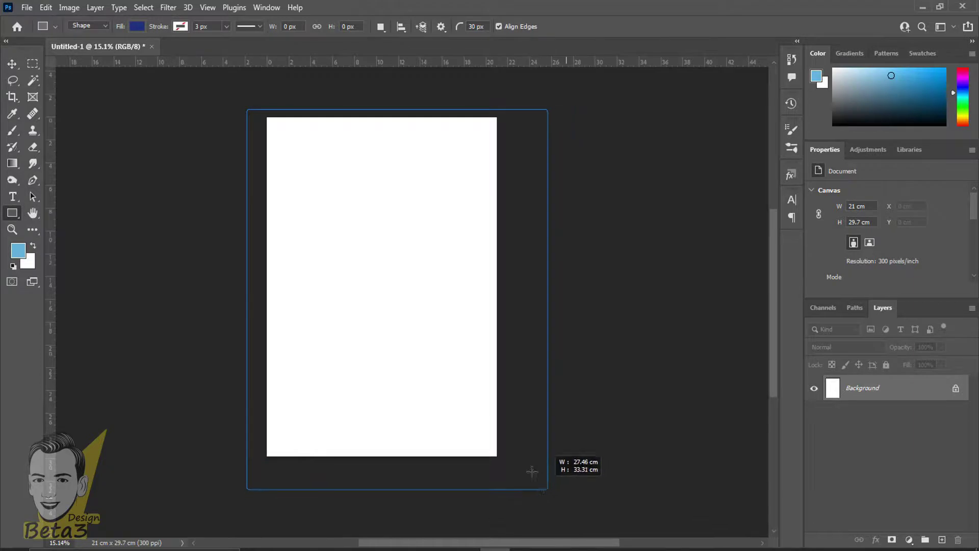
pyautogui.click(12, 66)
pyautogui.scroll(2, 345, 421)
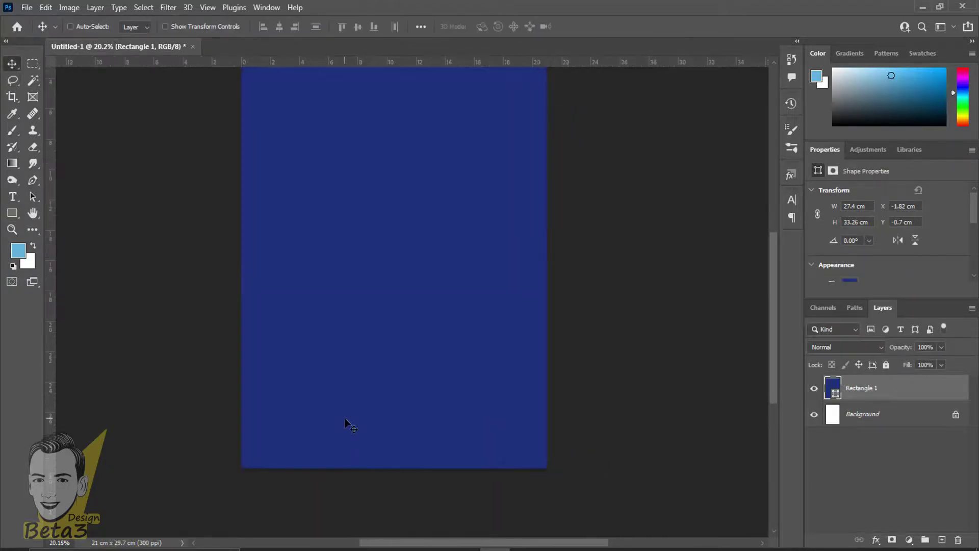
pyautogui.scroll(3, 348, 419)
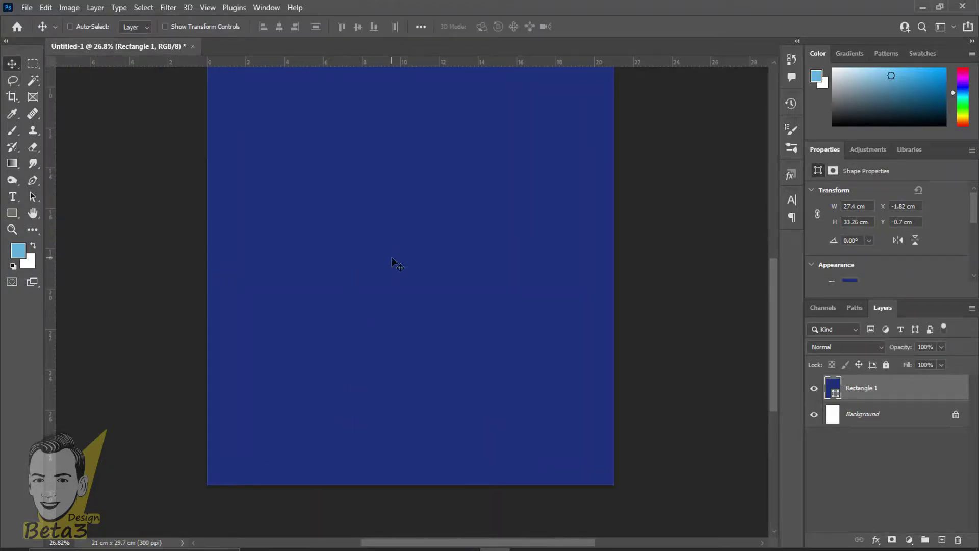
pyautogui.moveTo(393, 262); pyautogui.dragTo(434, 373)
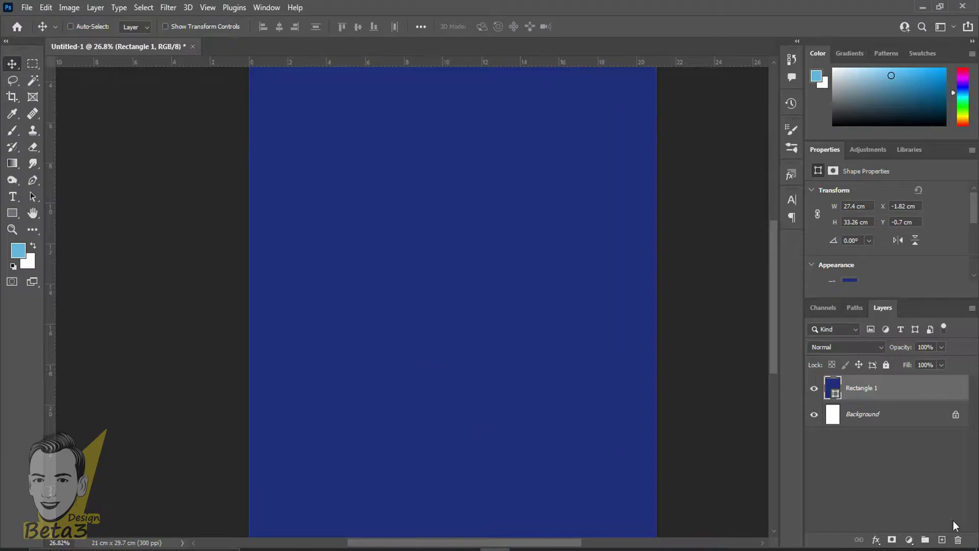
# - Add a new empty layer above the rectangle and ready the Brush with light blue
pyautogui.click(941, 540)
pyautogui.scroll(-3, 463, 403)
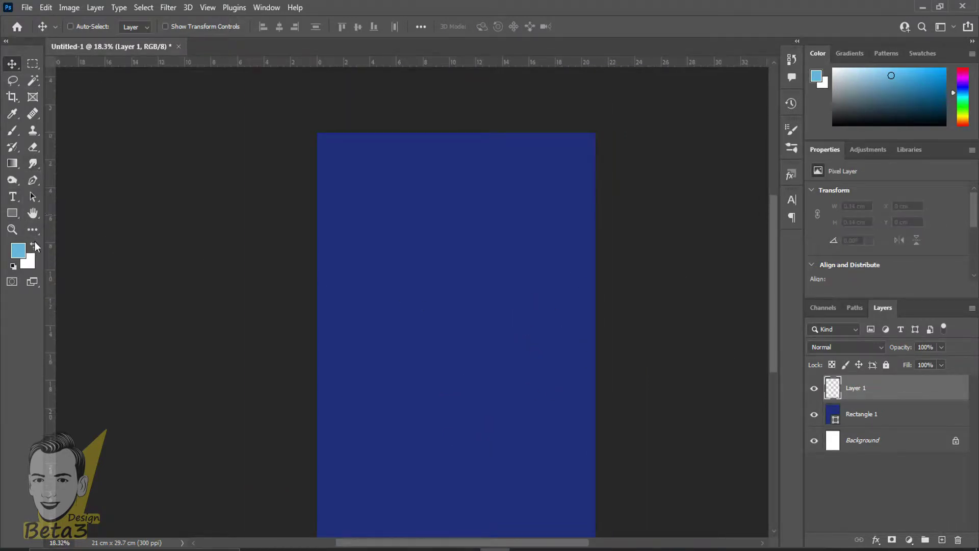
pyautogui.press('b')
pyautogui.press('x')
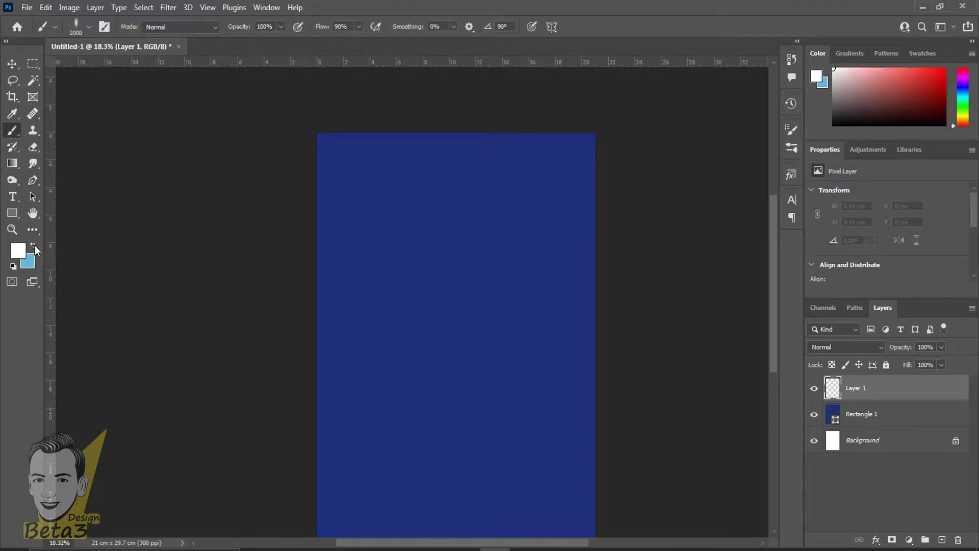
pyautogui.click(34, 246)
pyautogui.click(9, 215)
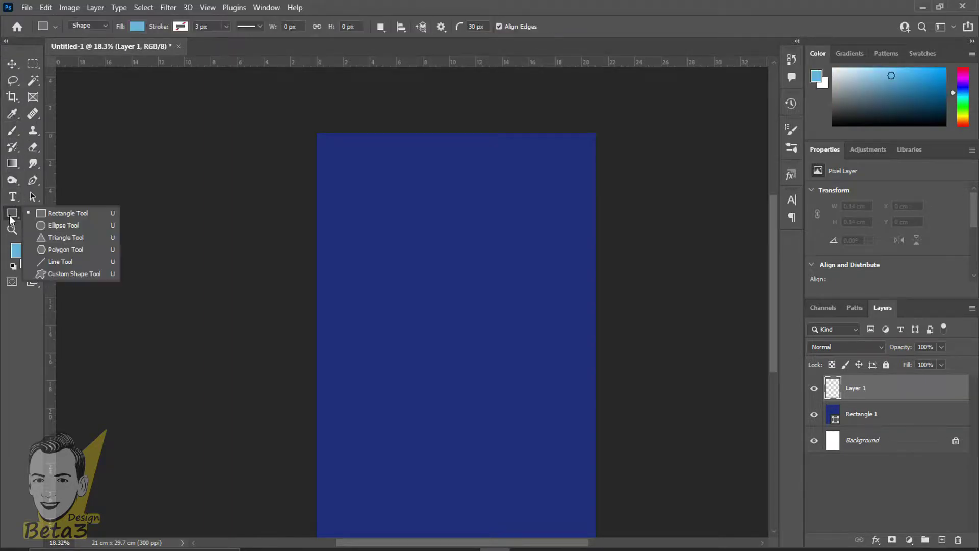
pyautogui.press('b')
# - Paint a large light-blue glow mid-page with a 2000 px soft round brush
pyautogui.click(461, 316)
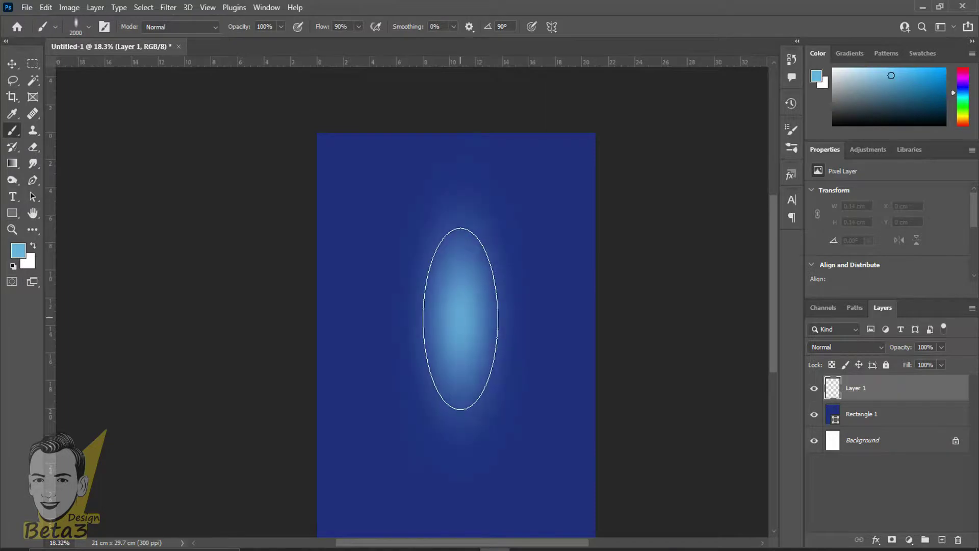
pyautogui.scroll(2, 531, 328)
pyautogui.hotkey('ctrl', 'z')
pyautogui.rightClick(467, 284)
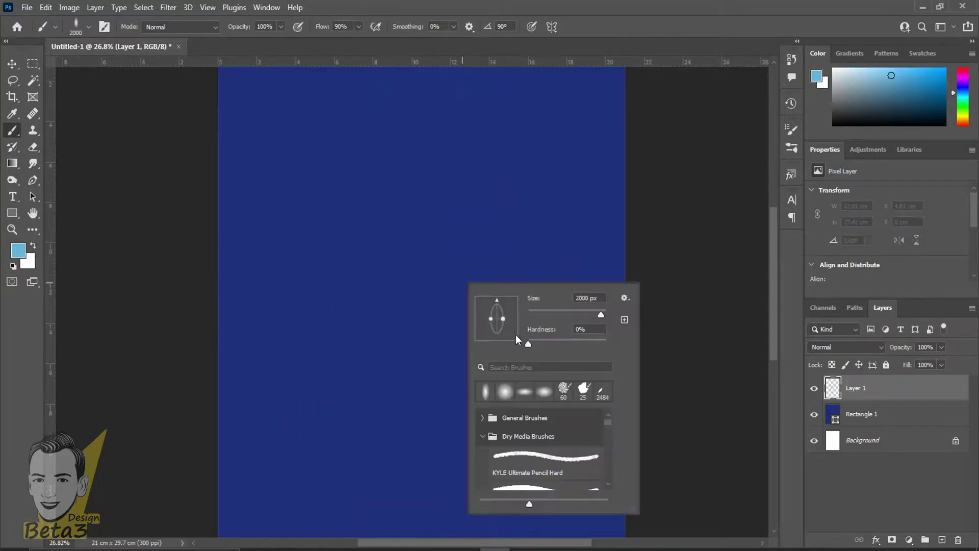
pyautogui.doubleClick(507, 395)
pyautogui.click(408, 319)
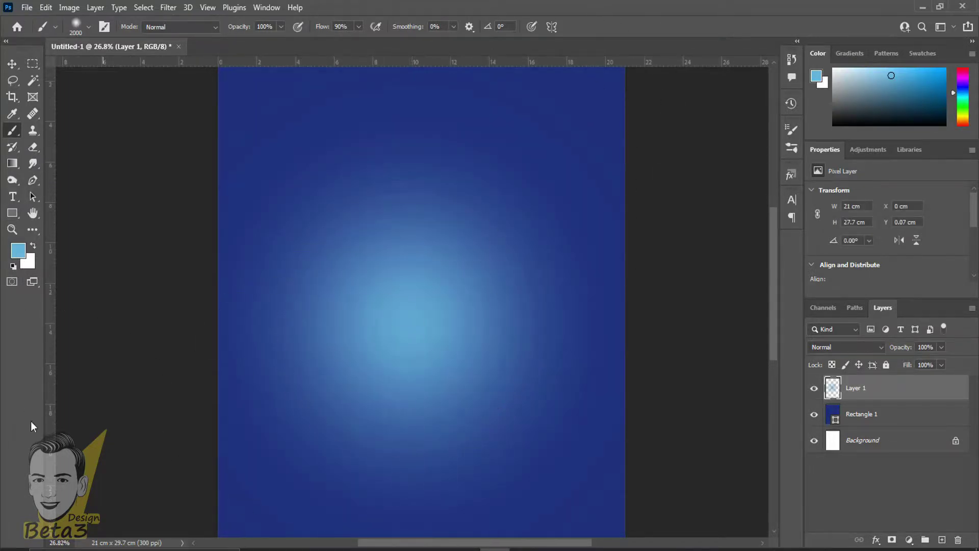
pyautogui.scroll(-3, 411, 311)
pyautogui.scroll(2, 339, 284)
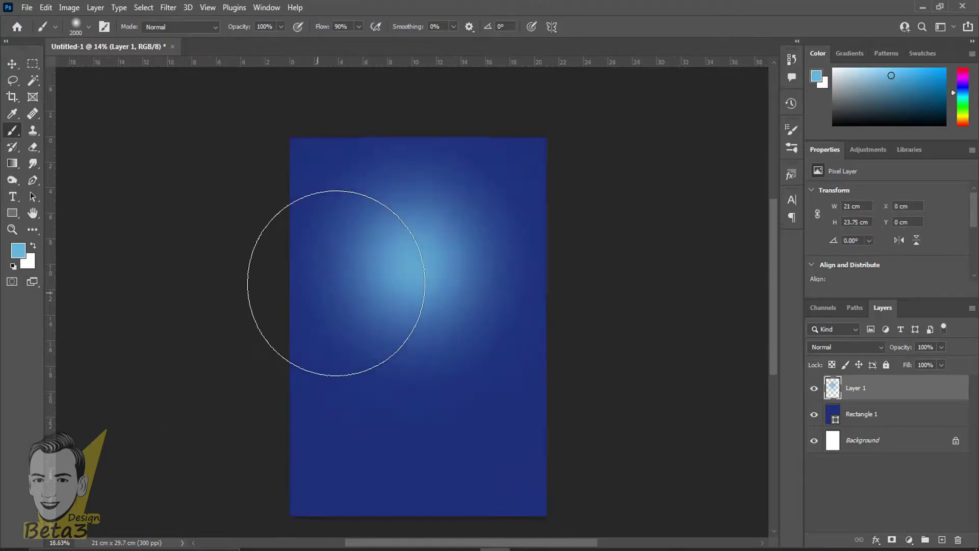
pyautogui.scroll(2, 438, 270)
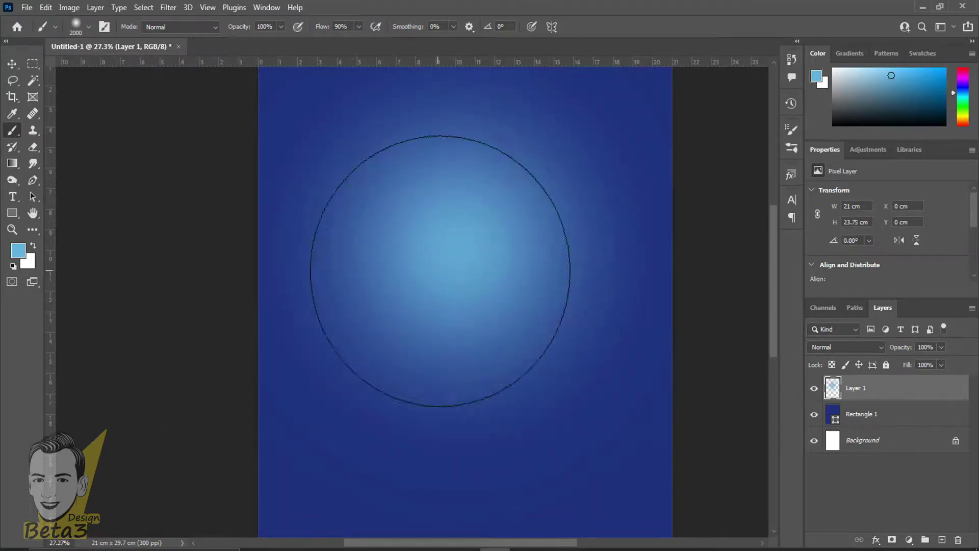
pyautogui.scroll(-3, 438, 270)
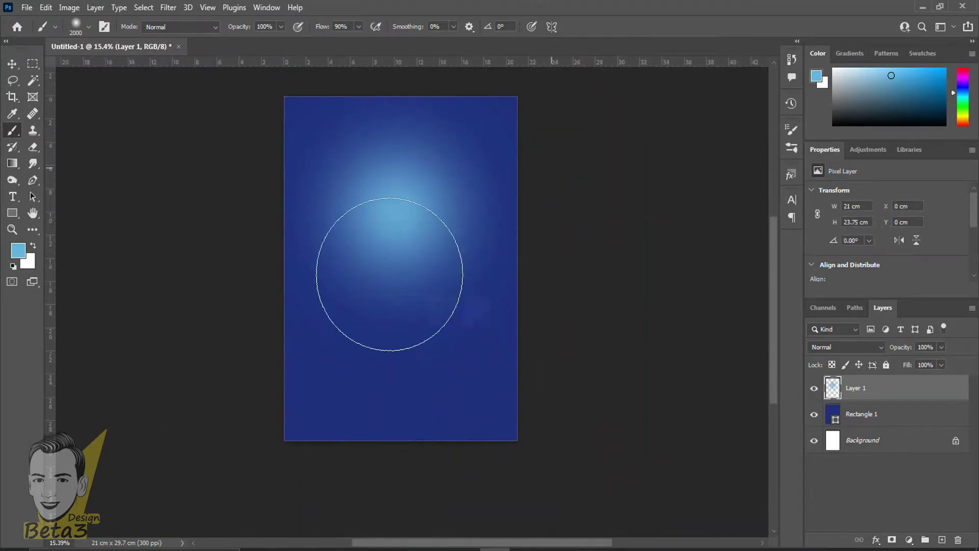
pyautogui.scroll(2, 487, 297)
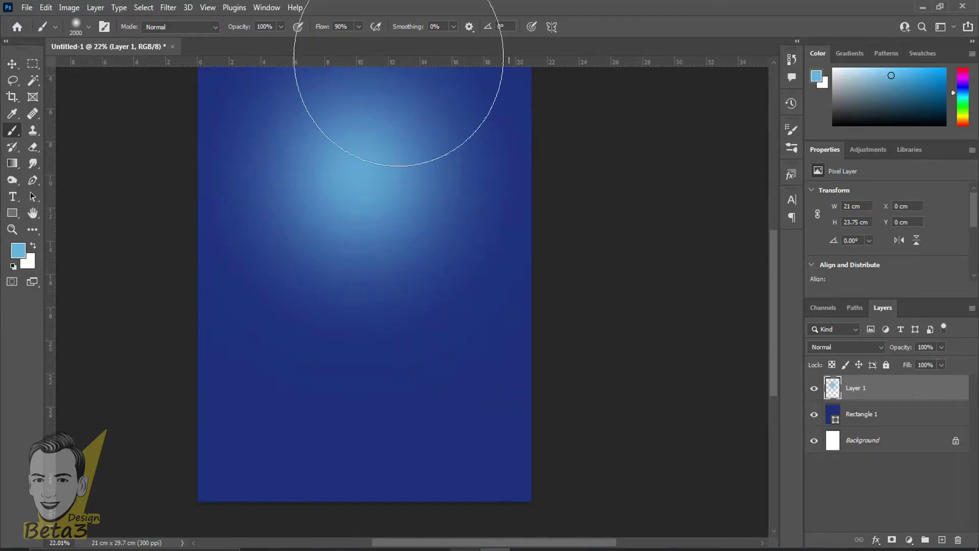
pyautogui.scroll(-2, 522, 345)
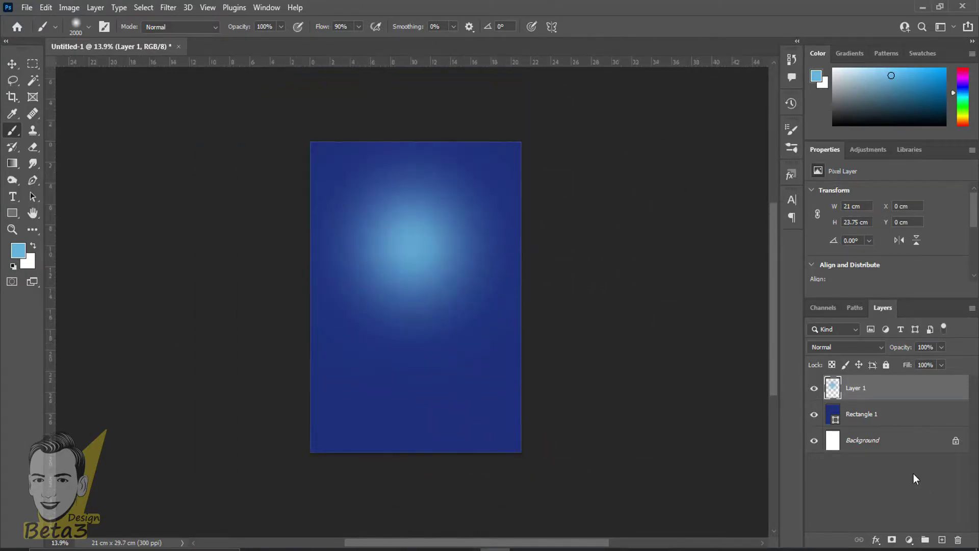
pyautogui.click(814, 395)
pyautogui.click(814, 395)
# - Drag the light-blue glow into a new position on the page
pyautogui.click(13, 64)
pyautogui.moveTo(430, 220)
pyautogui.mouseDown()
pyautogui.moveTo(441, 270)
pyautogui.moveTo(407, 244)
pyautogui.mouseUp()
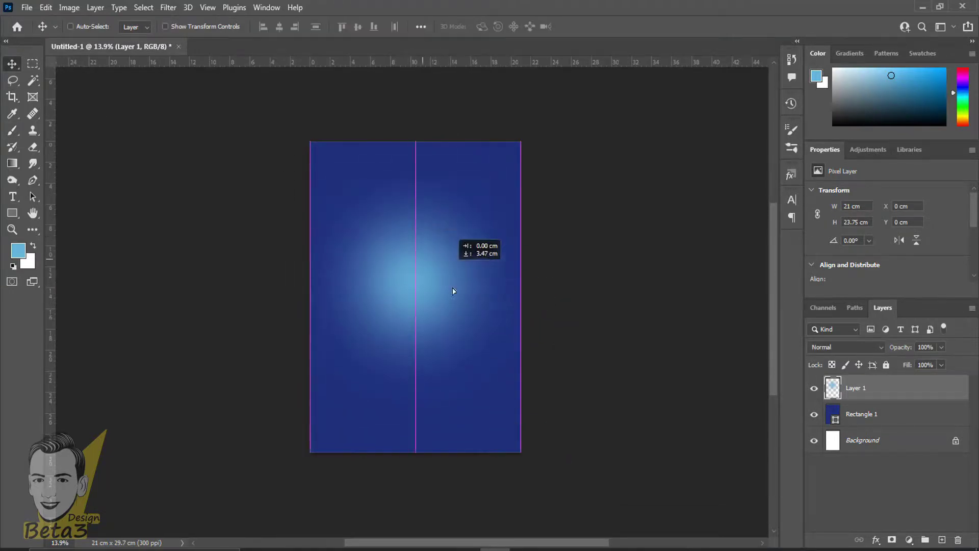
pyautogui.moveTo(407, 244); pyautogui.dragTo(393, 240)
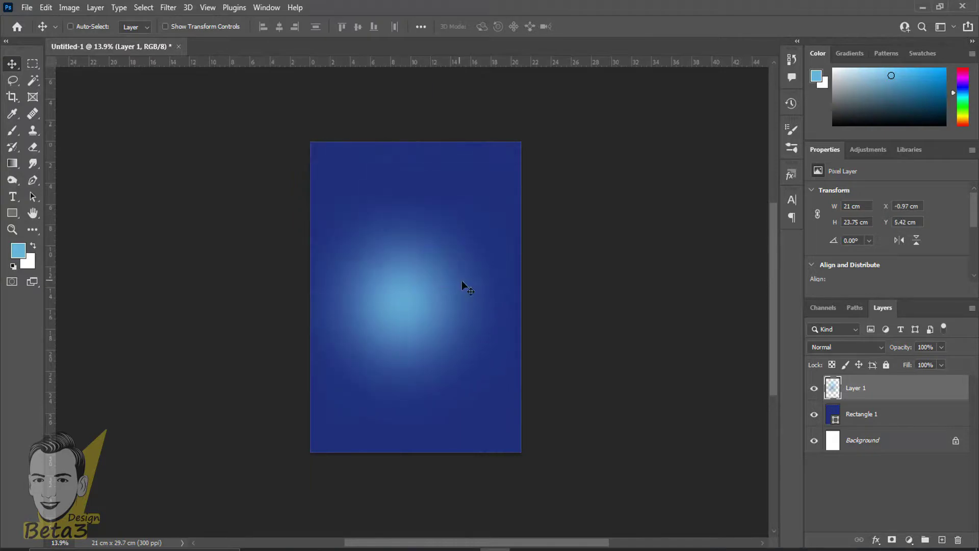
pyautogui.scroll(2, 482, 351)
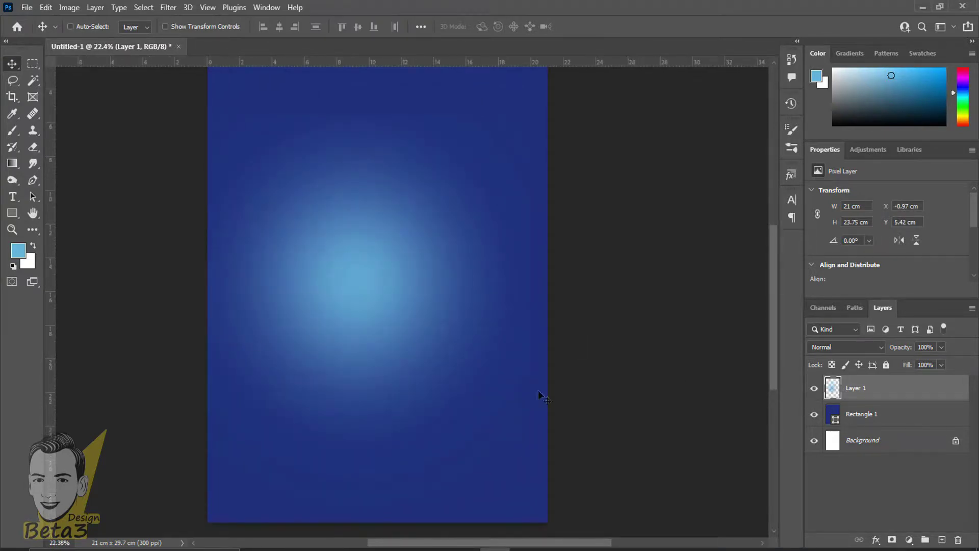
# - Align Layer 1's glow vertically centred with Rectangle 1
pyautogui.click(857, 419)
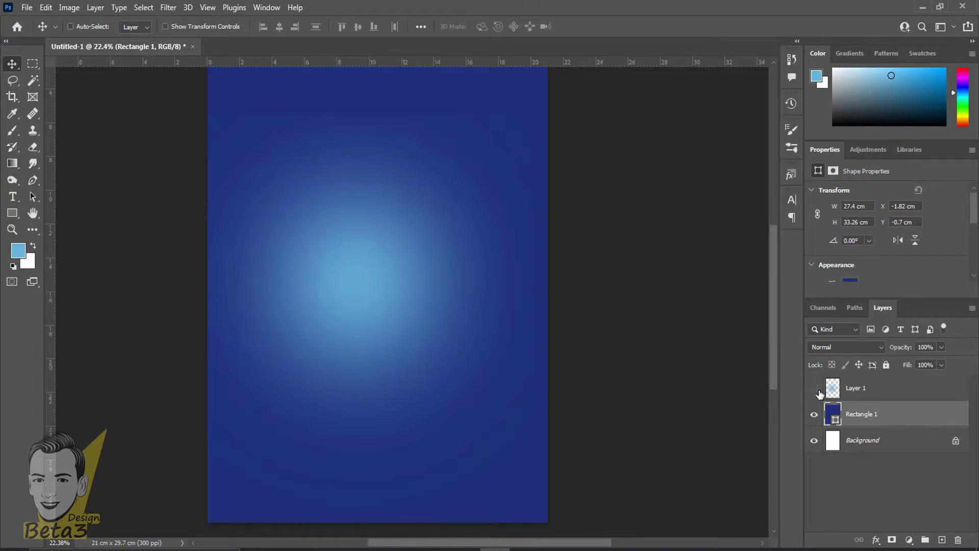
pyautogui.keyDown('shift'); pyautogui.click(870, 393); pyautogui.keyUp('shift')
pyautogui.scroll(-1, 227, 150)
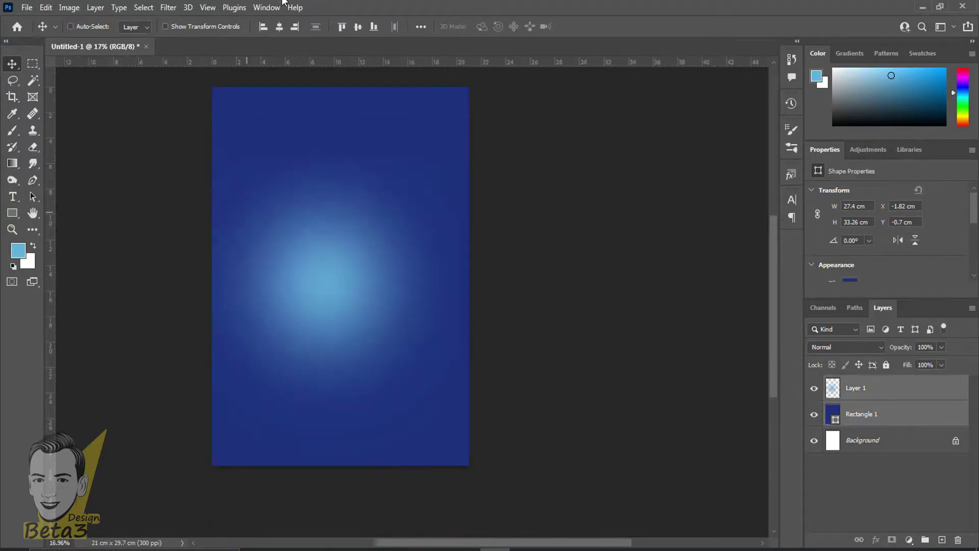
pyautogui.click(355, 30)
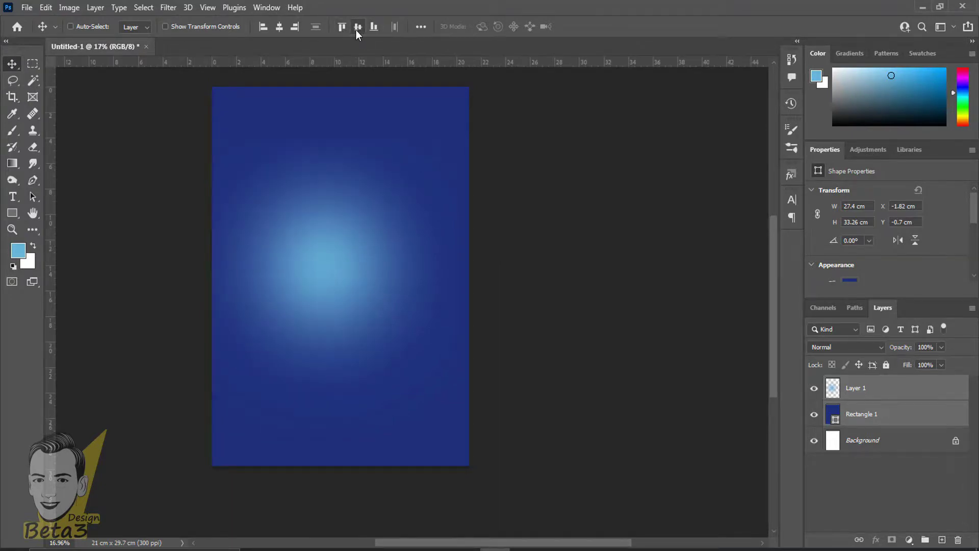
pyautogui.scroll(1, 270, 296)
pyautogui.scroll(1, 326, 288)
pyautogui.scroll(1, 362, 275)
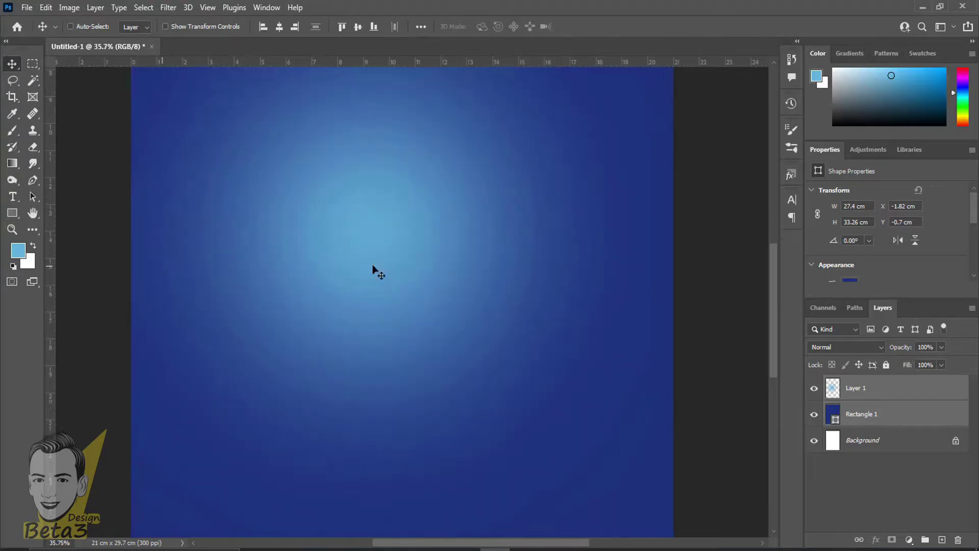
pyautogui.scroll(-2, 377, 273)
pyautogui.scroll(-1, 450, 284)
# - Draw a thin rectangular marquee selection across the page
pyautogui.press('m')
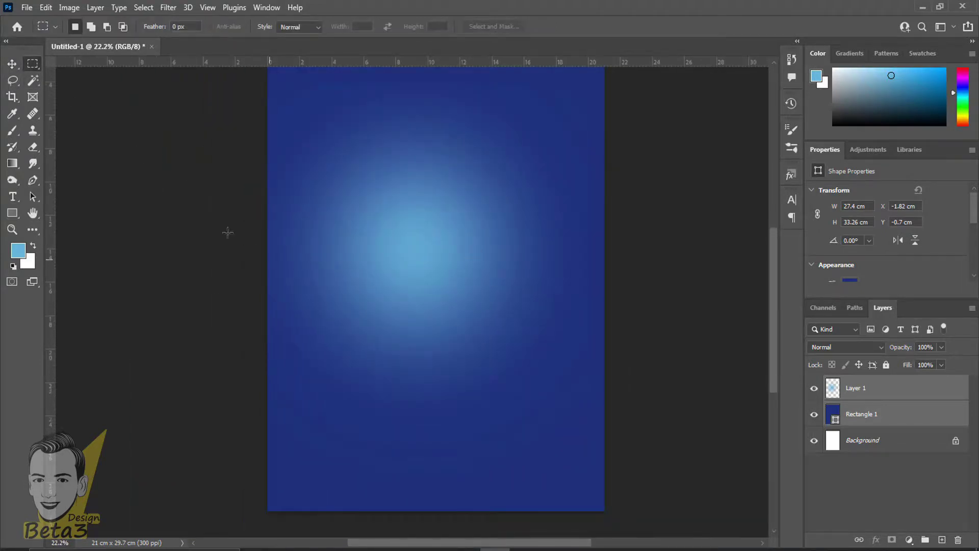
pyautogui.moveTo(242, 246); pyautogui.dragTo(690, 245)
pyautogui.scroll(-1, 599, 329)
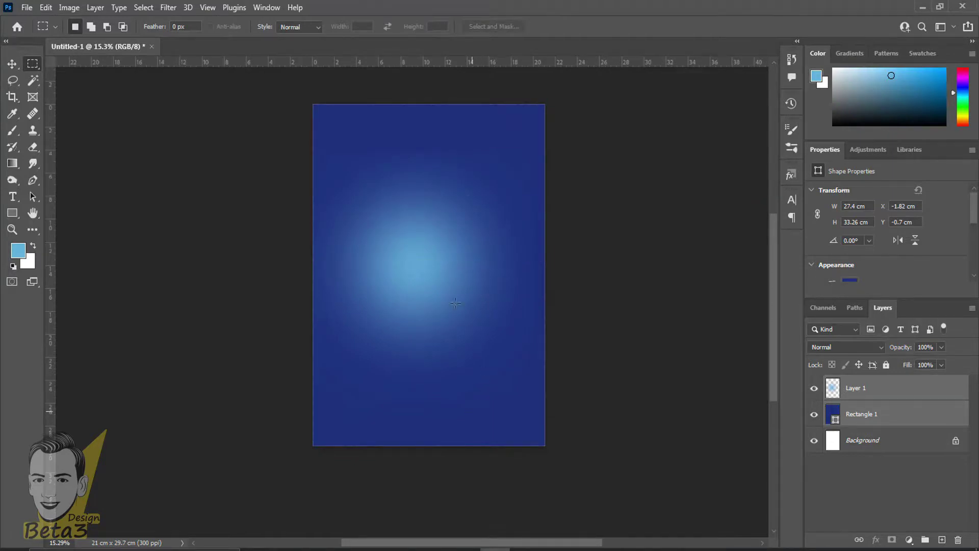
pyautogui.scroll(1, 468, 199)
# - Compare the page with and without the glow, then delete Layer 1
pyautogui.click(814, 388)
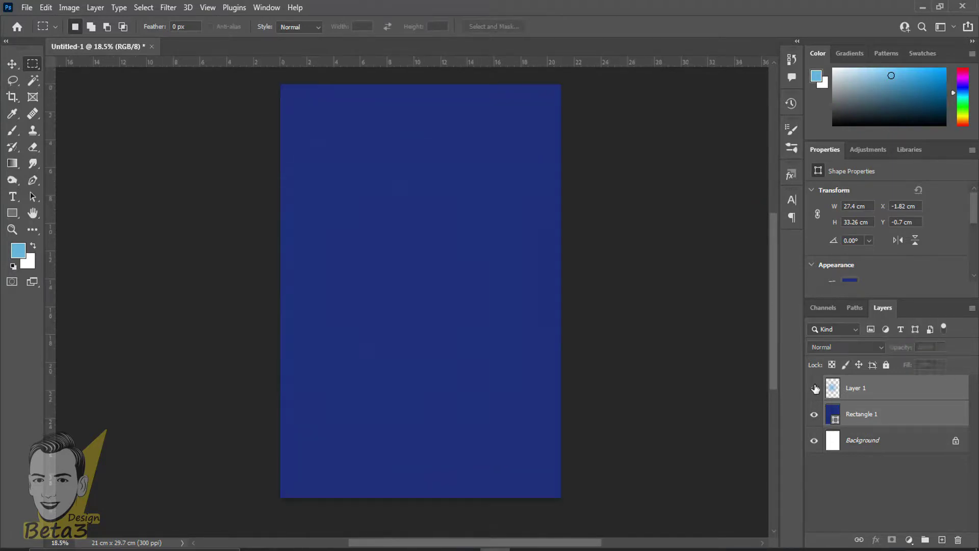
pyautogui.click(814, 388)
pyautogui.click(814, 388)
pyautogui.click(814, 388)
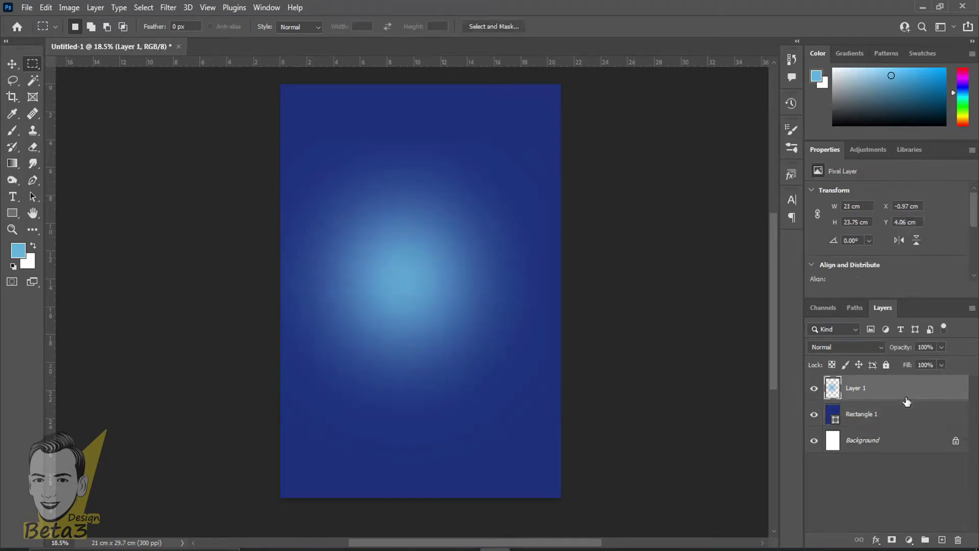
pyautogui.press('Delete')
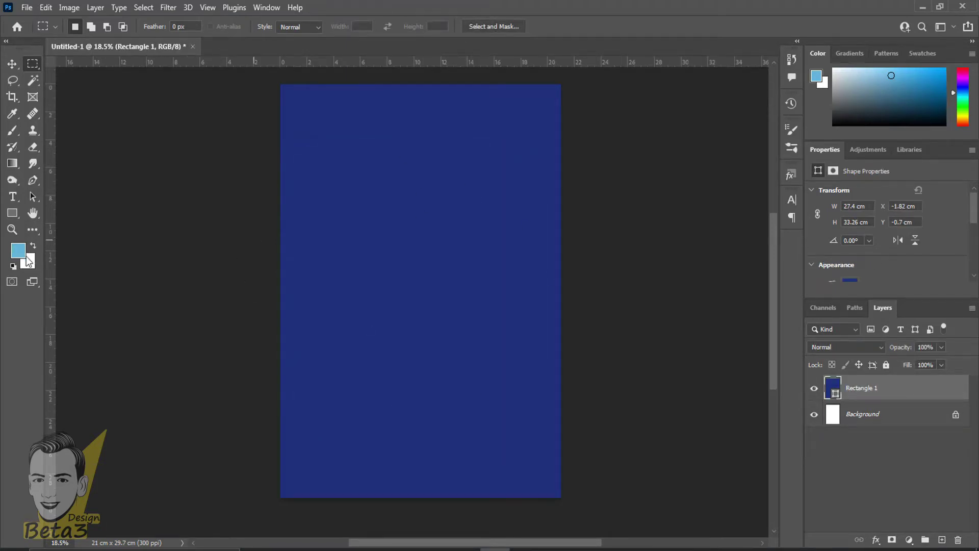
# - Mark a tall narrow rectangular selection in the upper middle of the navy page
pyautogui.moveTo(456, 153); pyautogui.dragTo(334, 451)
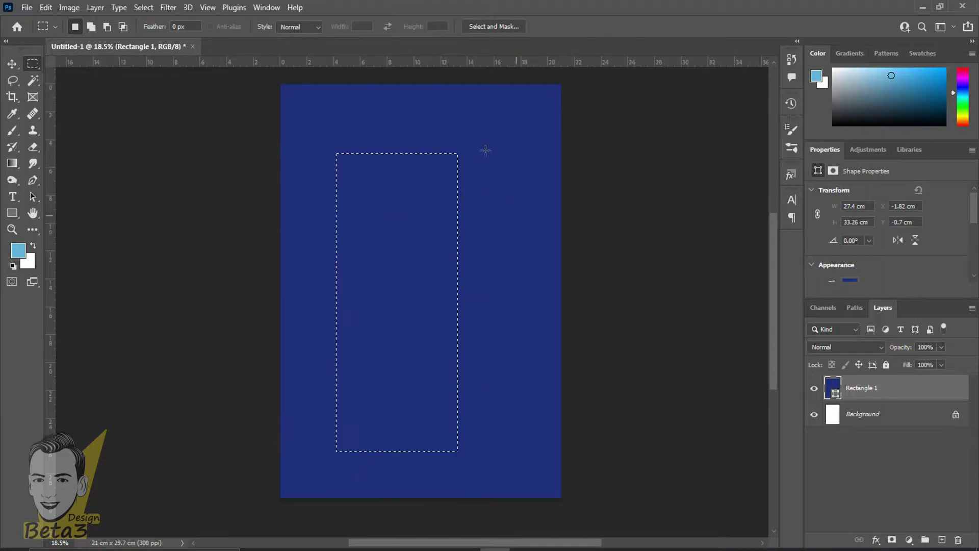
pyautogui.moveTo(485, 148); pyautogui.dragTo(358, 397)
pyautogui.scroll(2, 481, 201)
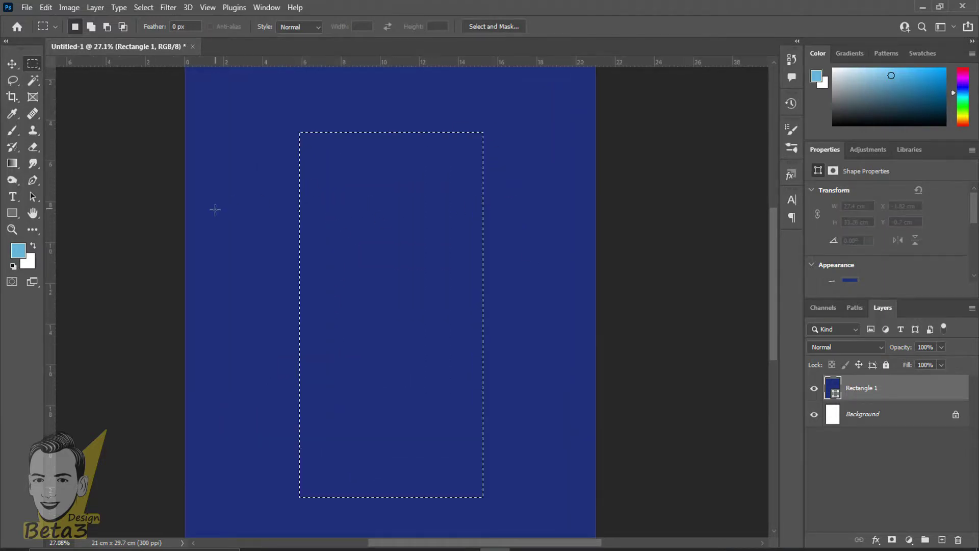
pyautogui.moveTo(226, 207); pyautogui.dragTo(504, 425)
pyautogui.scroll(-2, 418, 123)
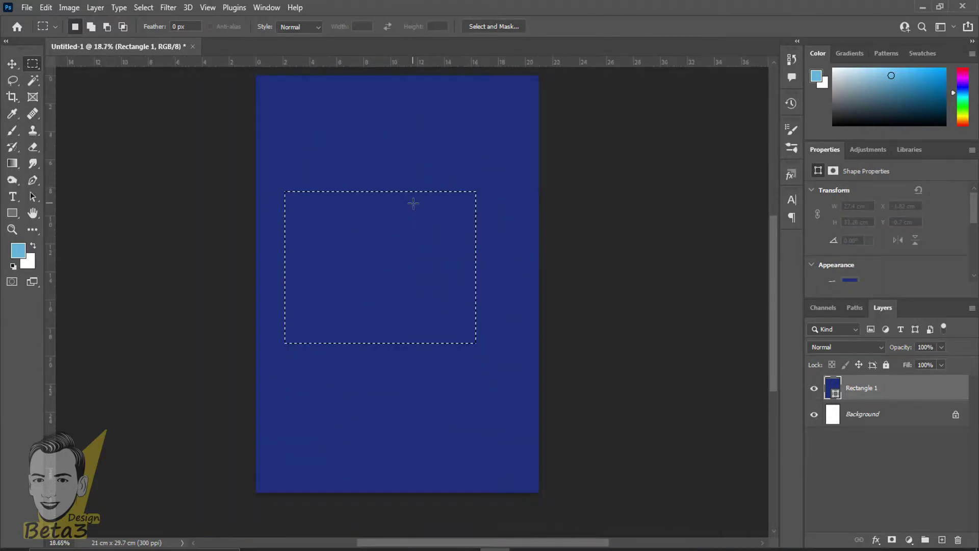
pyautogui.scroll(-2, 411, 201)
pyautogui.moveTo(421, 153); pyautogui.dragTo(380, 332)
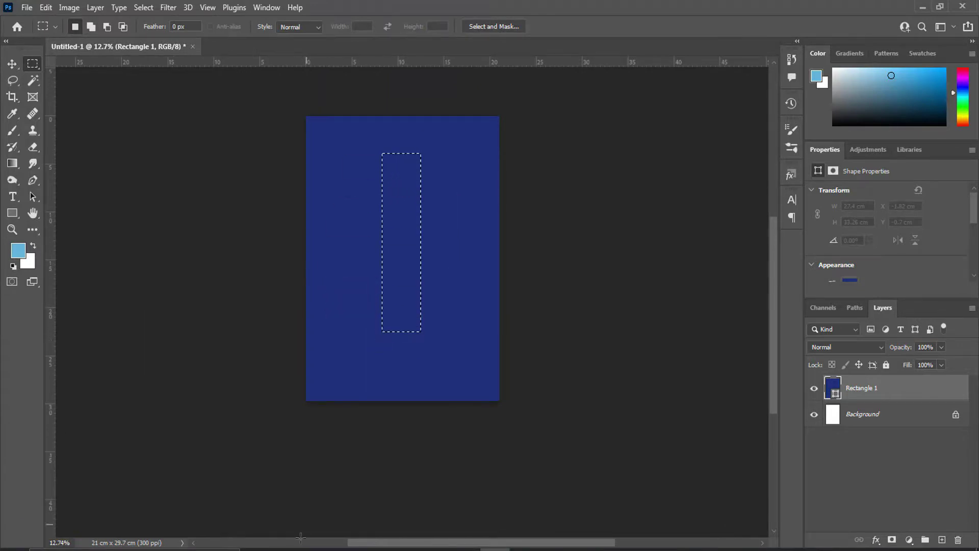
pyautogui.scroll(1, 445, 256)
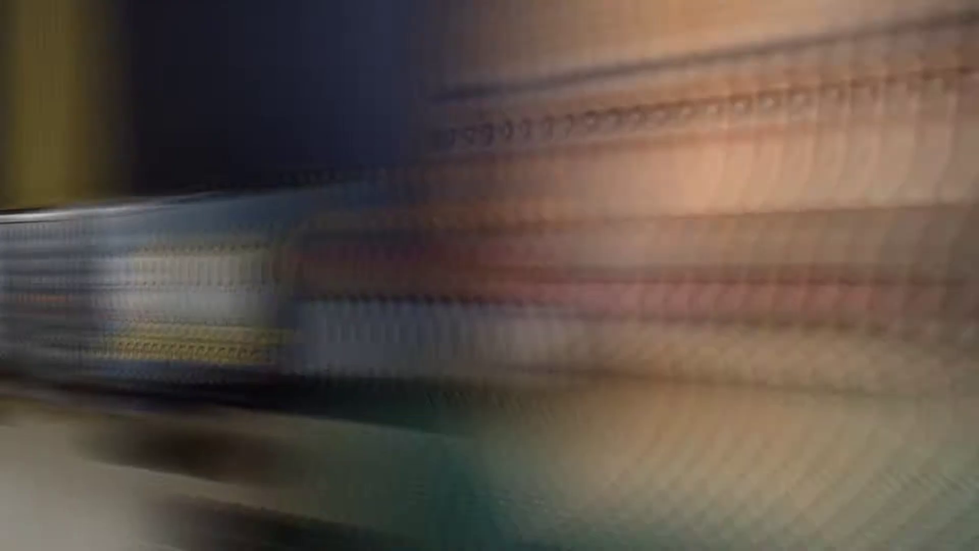